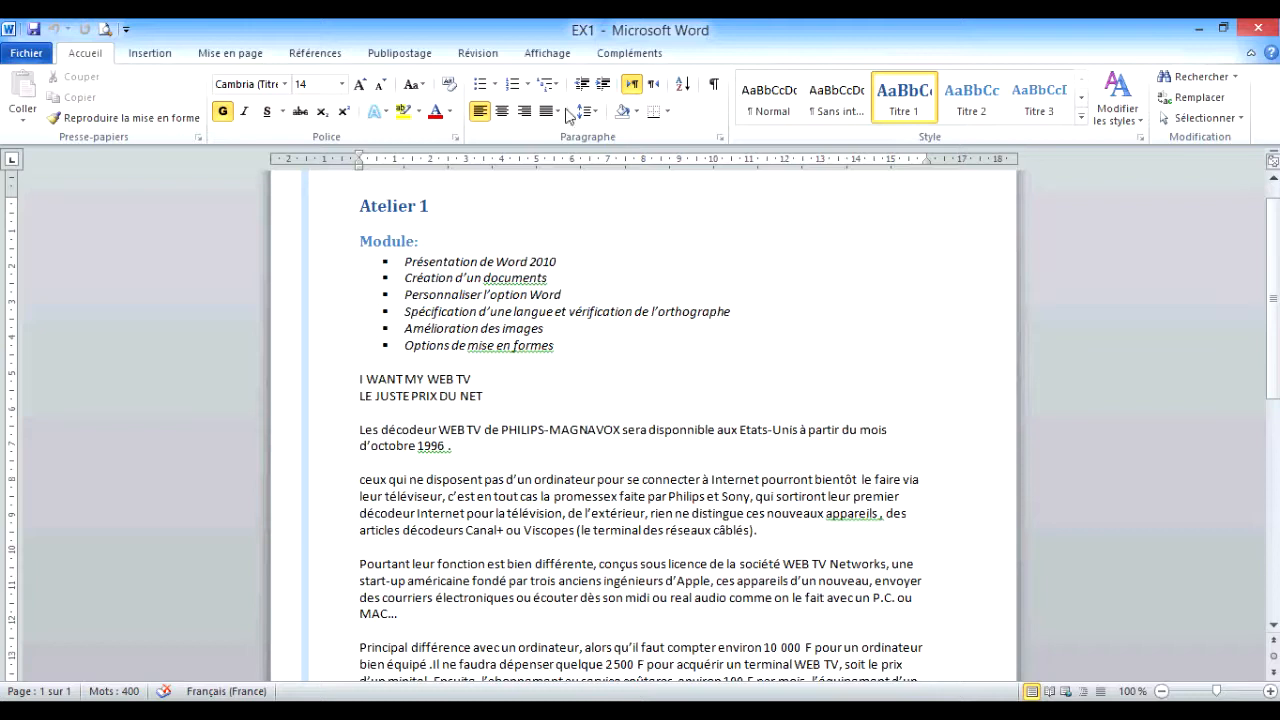
Split the document window just above the "Indication :" heading and show the numbered instructions in the lower pane
left_click(548, 56)
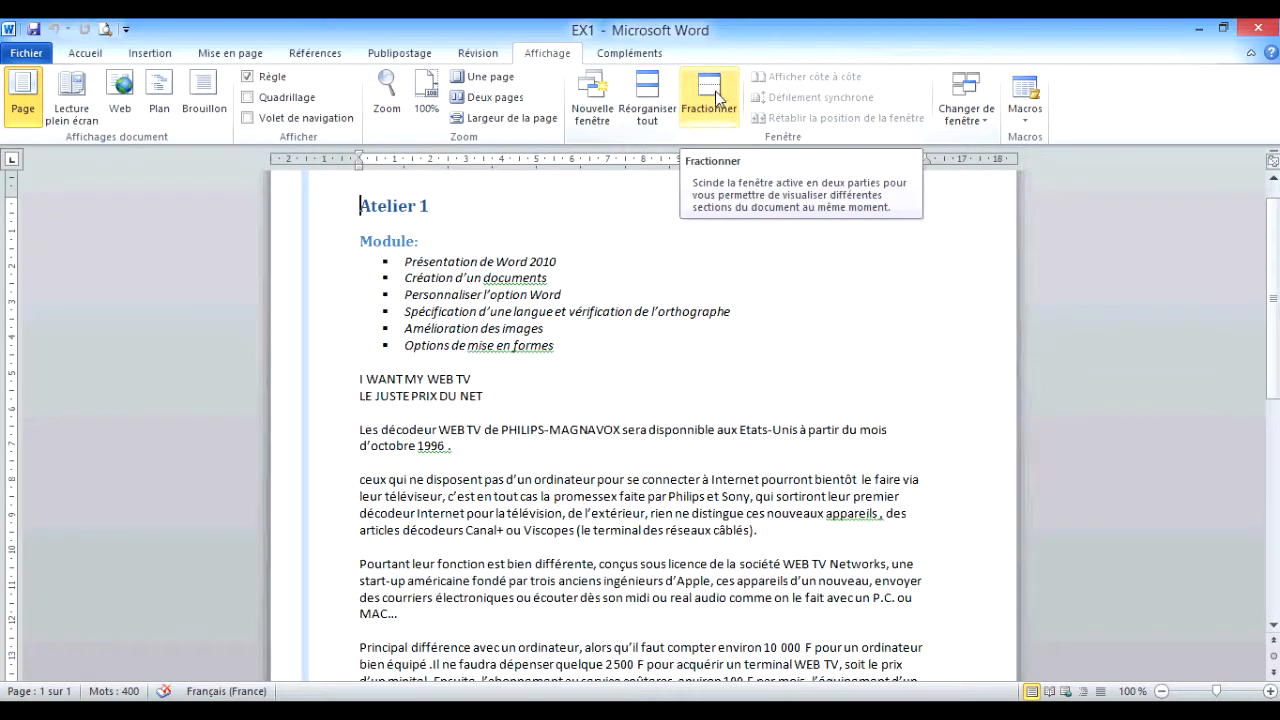
scroll(531, 525, "down", 4)
scroll(531, 525, "down", 2)
scroll(512, 518, "up", 1)
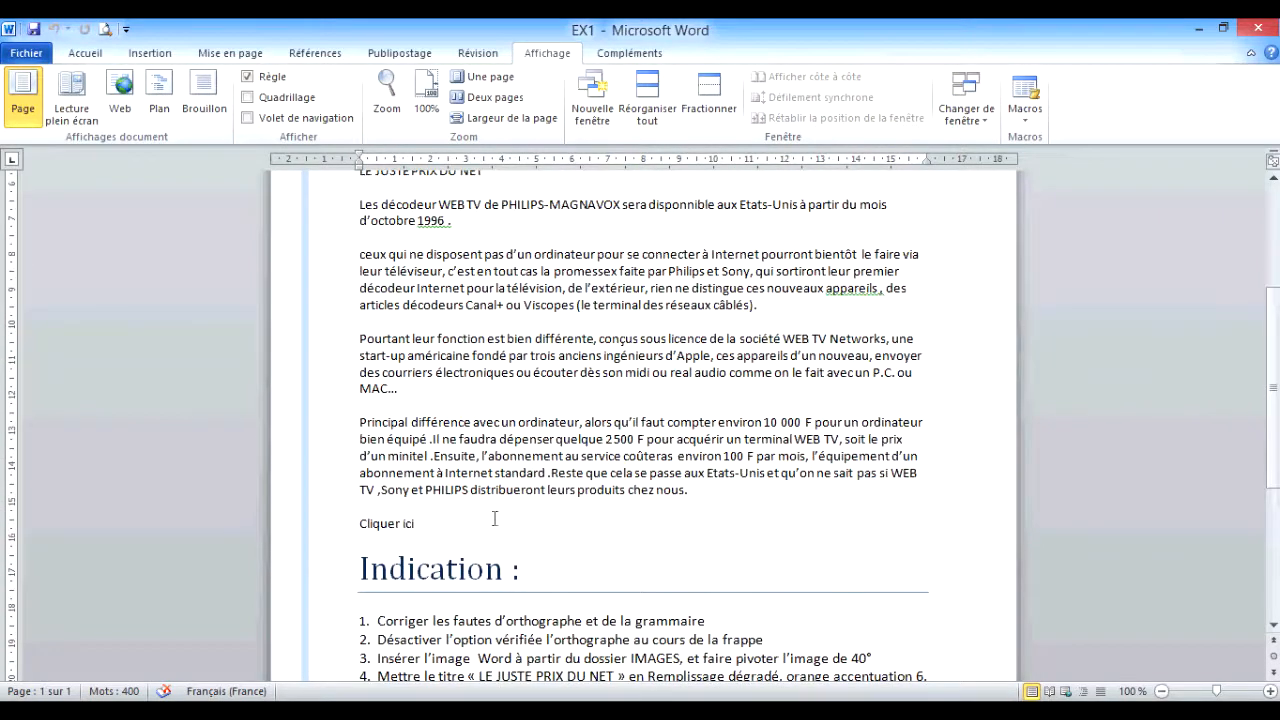
left_click(709, 100)
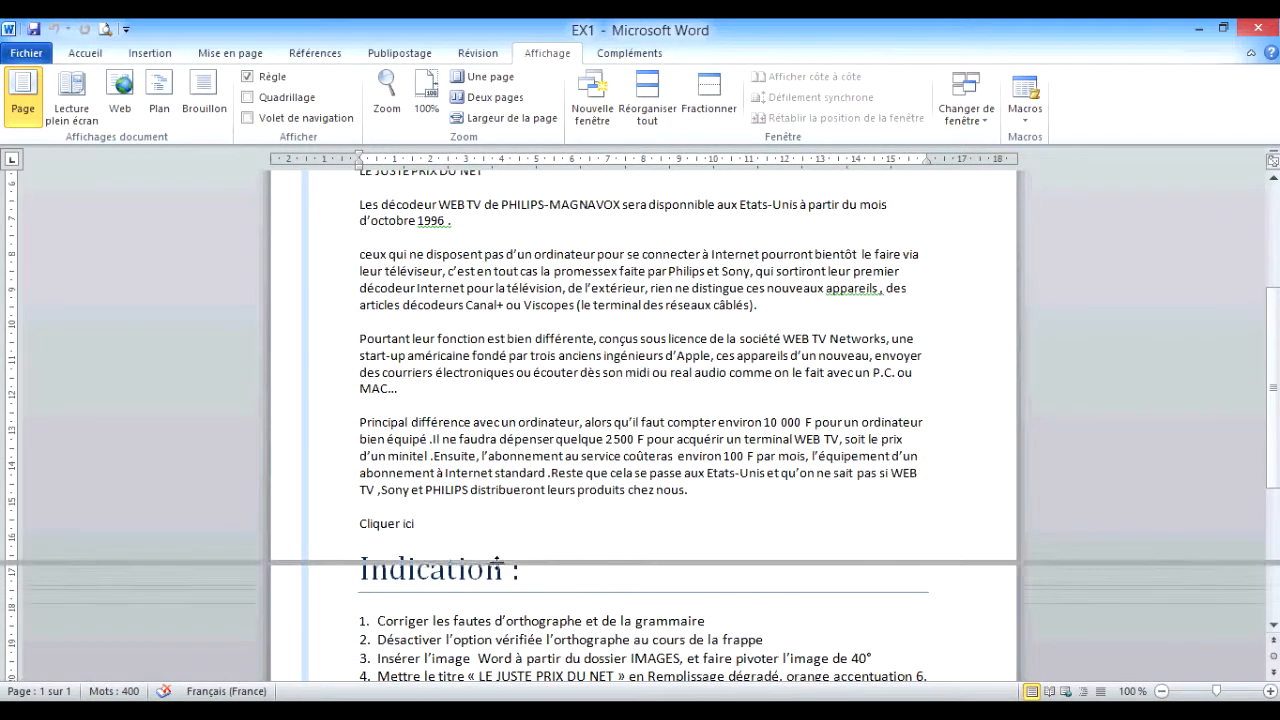
left_click(498, 561)
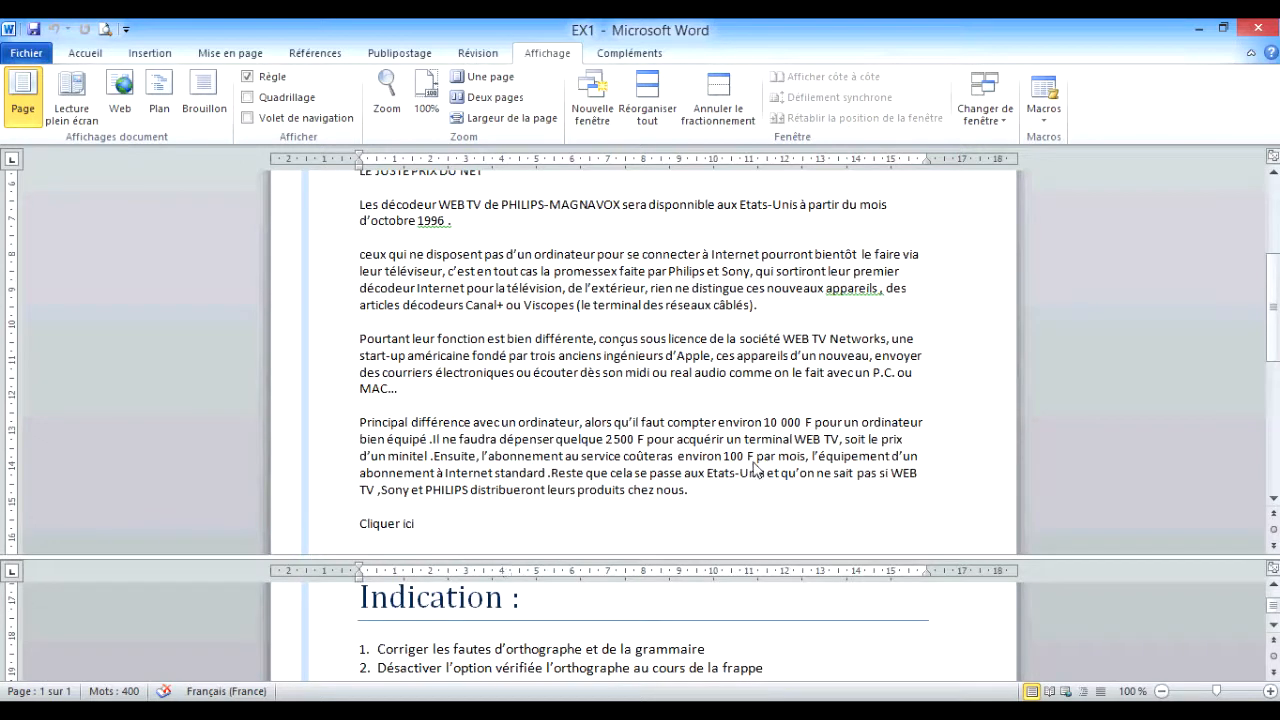
left_click(1273, 627)
left_click(1273, 627)
Introduce a typo in the fourth item of the Module list so that the word reads "vérifiction"
scroll(866, 422, "up", 2)
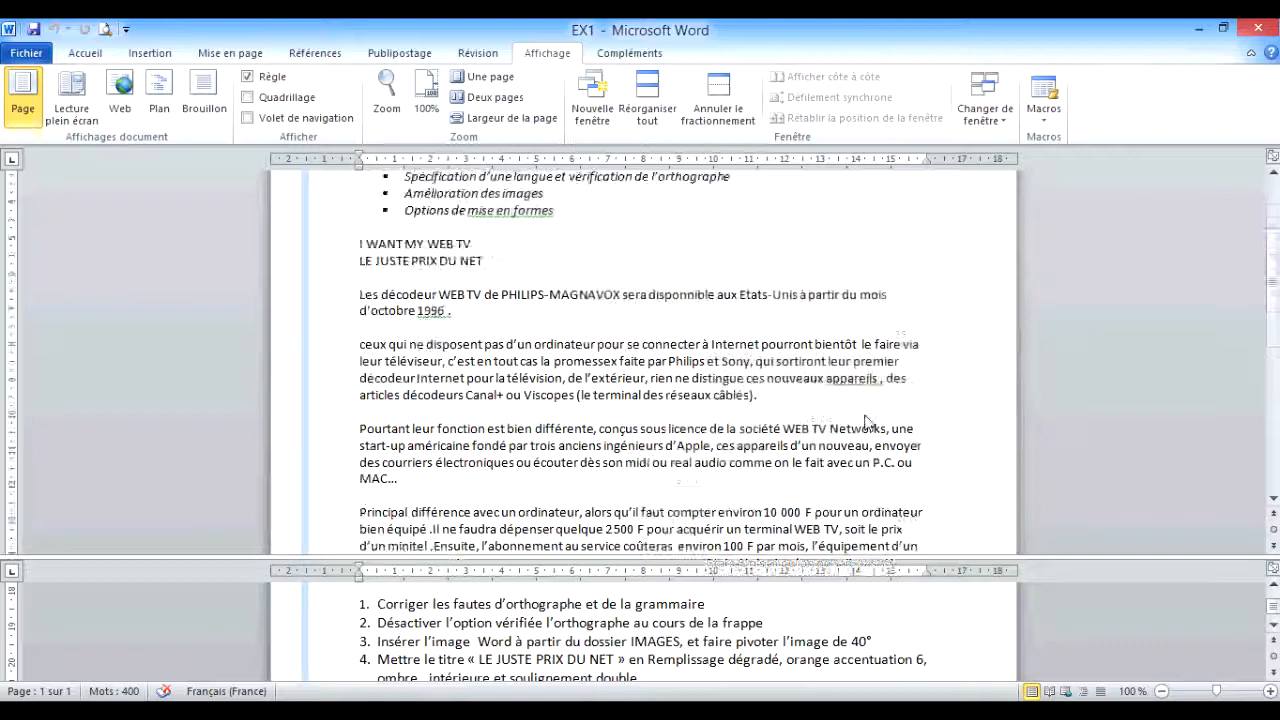
scroll(866, 422, "up", 5)
scroll(823, 403, "down", 3)
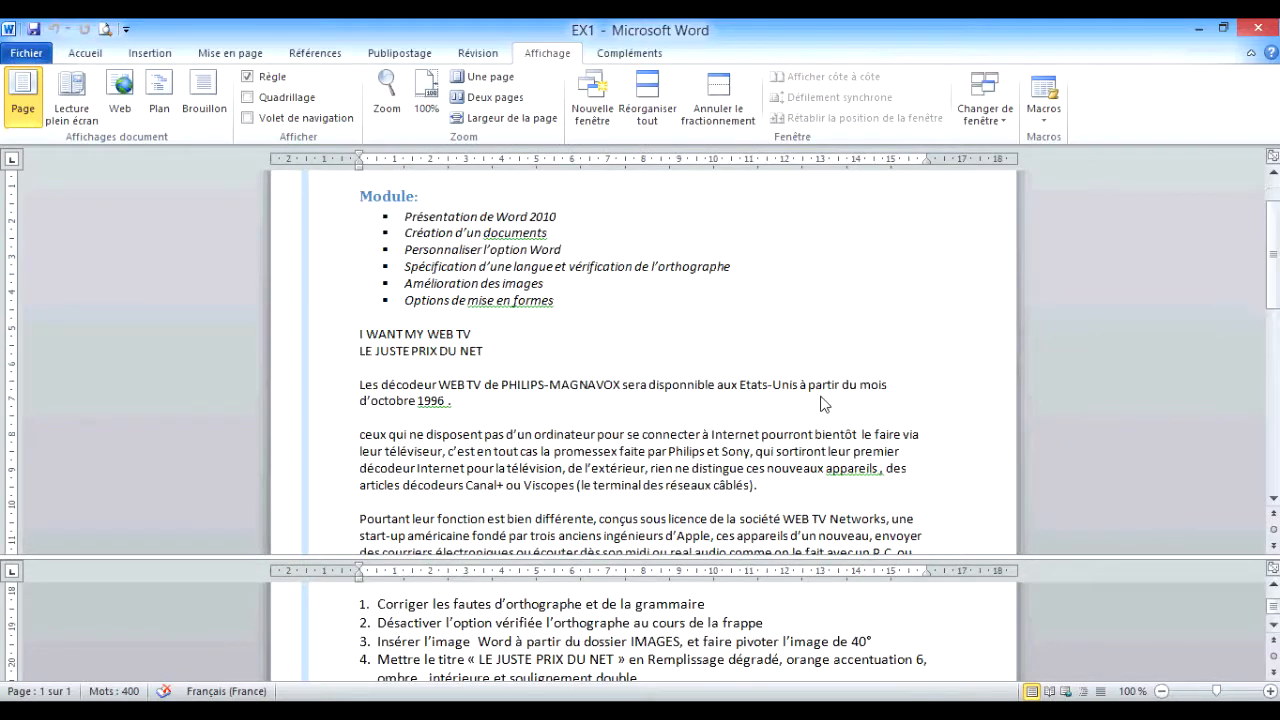
scroll(823, 403, "down", 1)
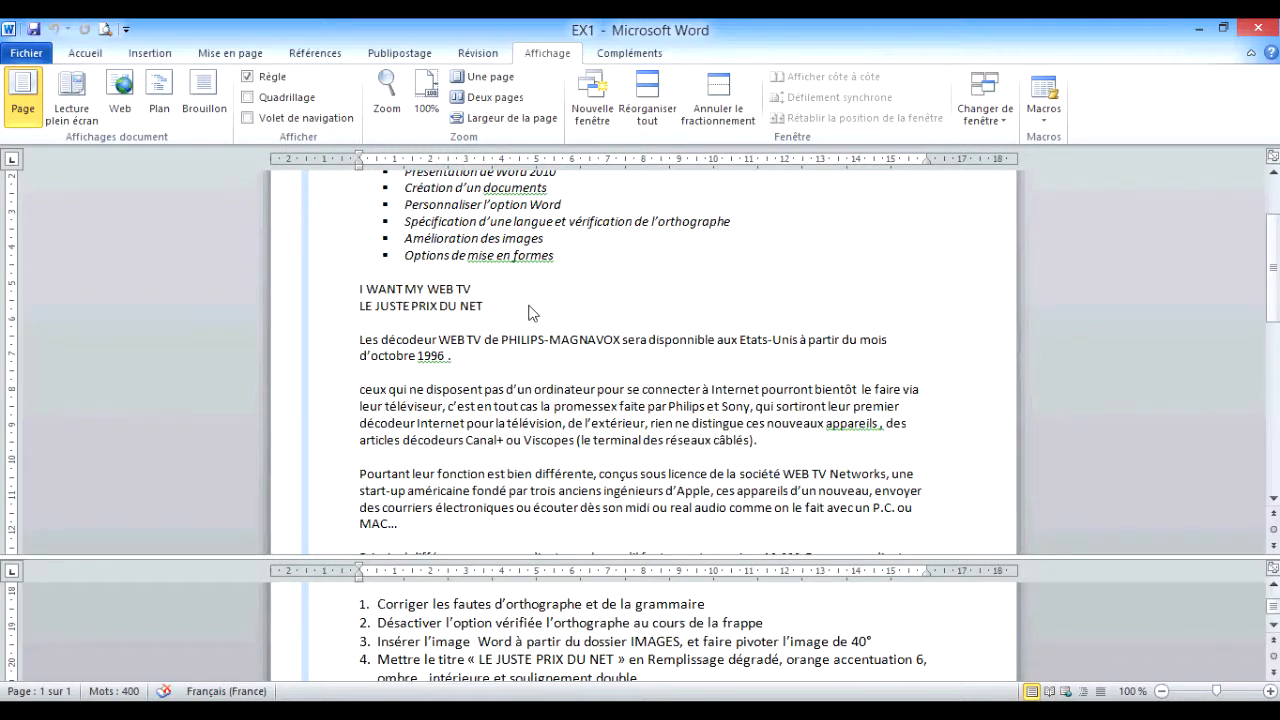
scroll(531, 313, "up", 2)
scroll(535, 316, "down", 2)
scroll(600, 425, "up", 1)
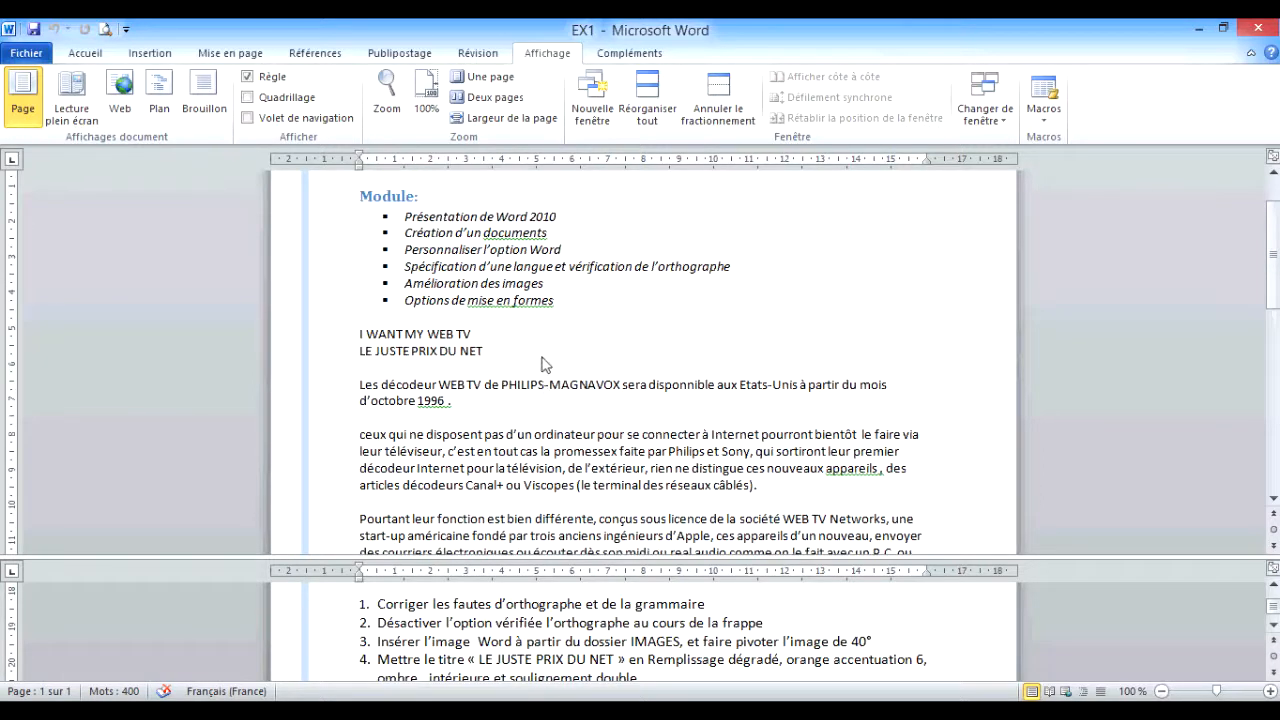
left_click(610, 267)
key("BackSpace")
left_click(602, 402)
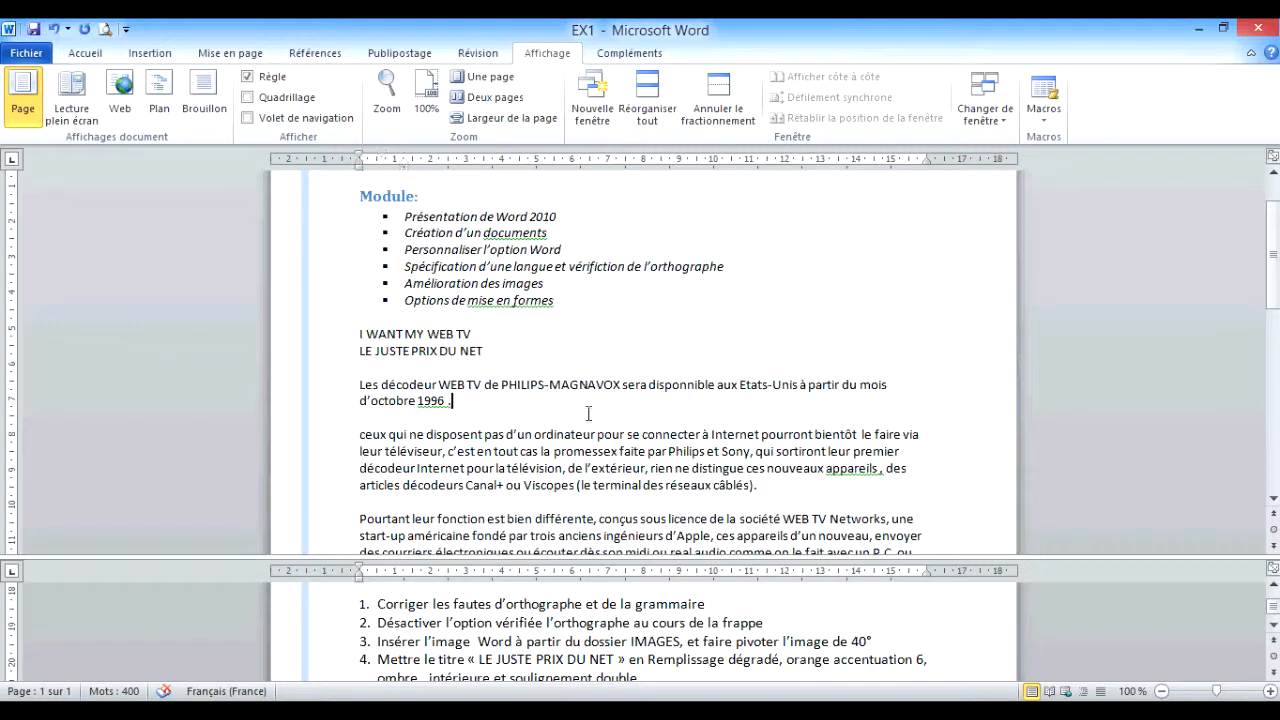
scroll(560, 428, "down", 1)
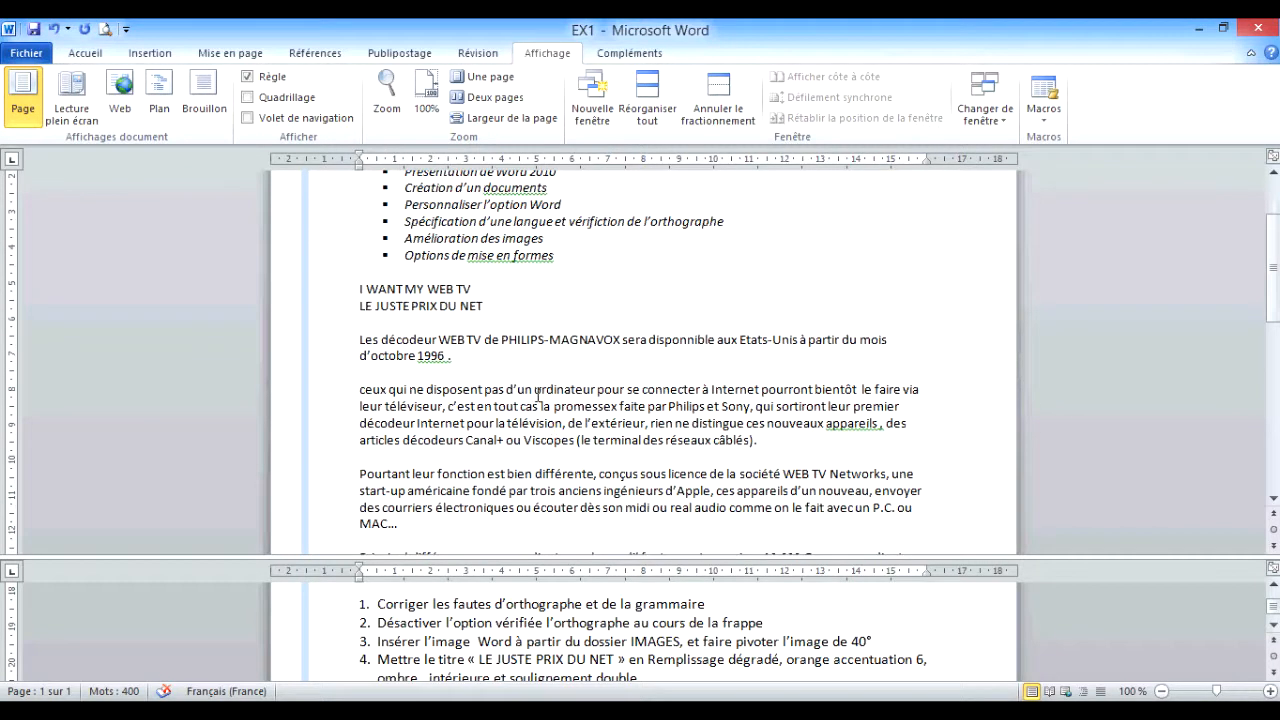
Introduce two more typos in the body paragraphs so that the words read "dirsposent" and "fonnction"
left_click(437, 390)
type("r")
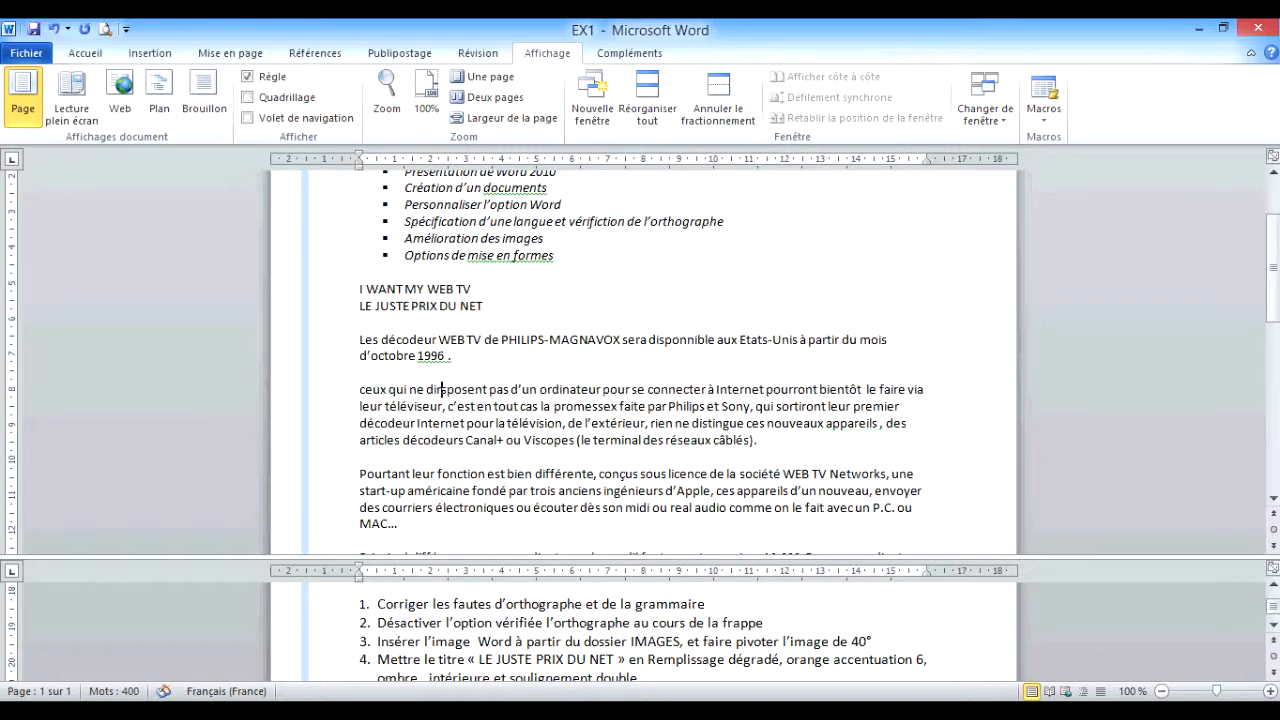
left_click(524, 441)
left_click(536, 472)
scroll(536, 472, "down", 1)
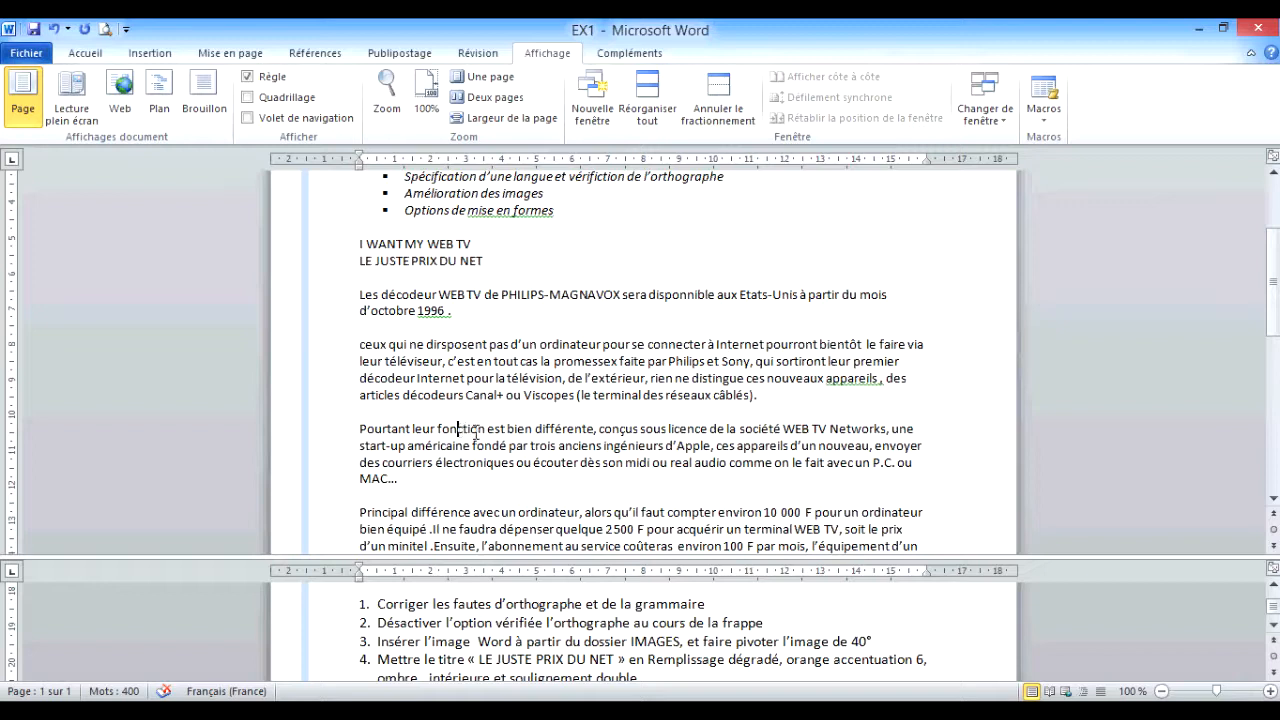
type("n")
left_click(576, 444)
left_click(560, 361)
scroll(562, 360, "up", 3)
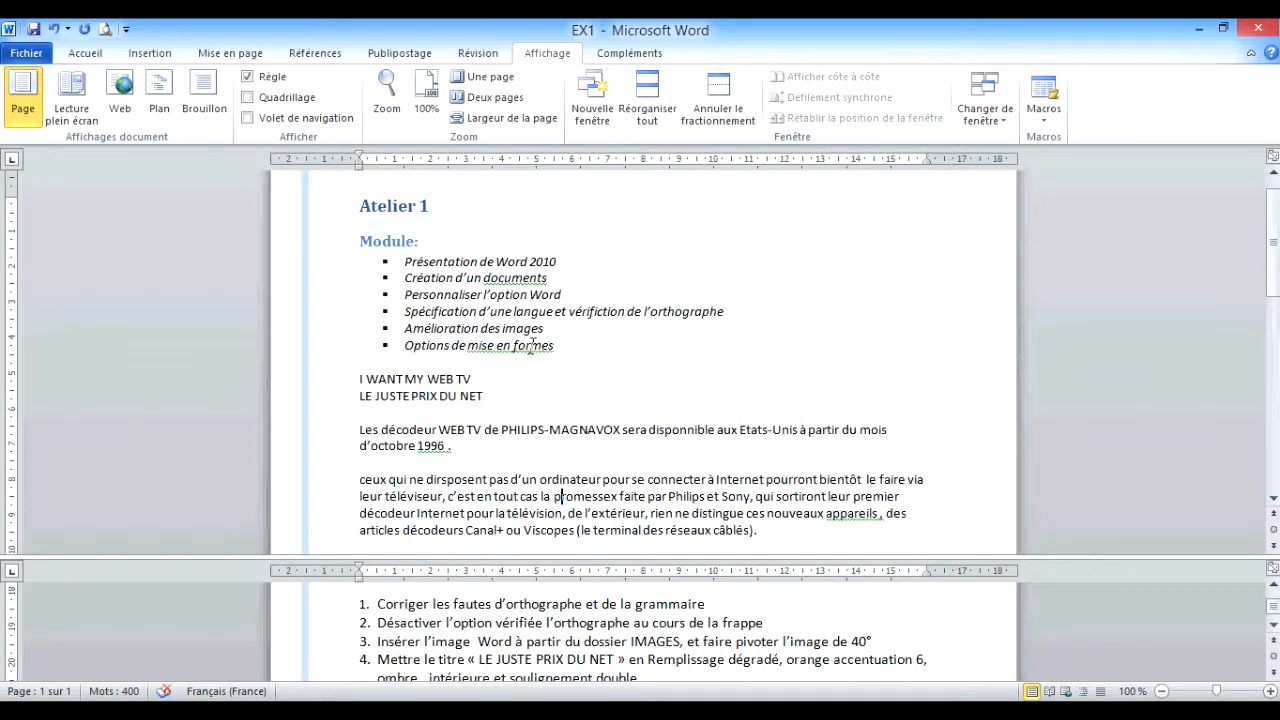
Run the spelling and grammar check and accept the corrections "disposent", "promesse", "appareils,", "Ceux" and "fonction"
left_click(468, 52)
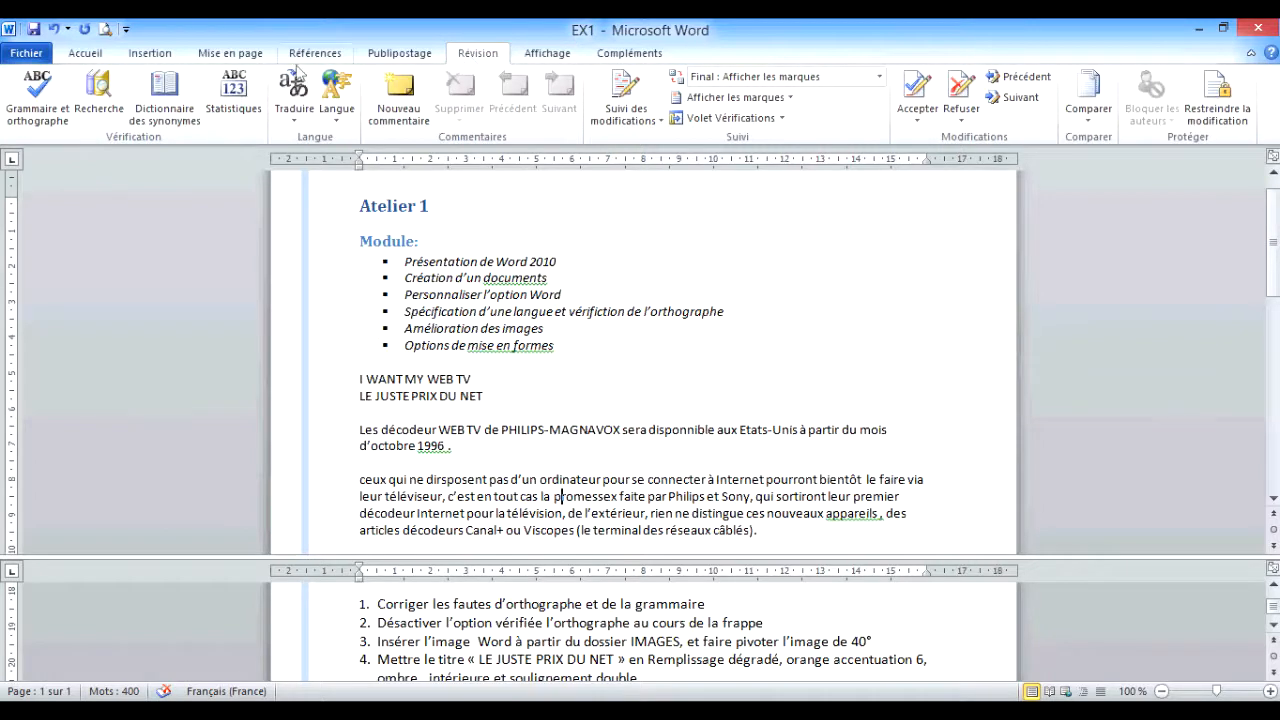
left_click(40, 104)
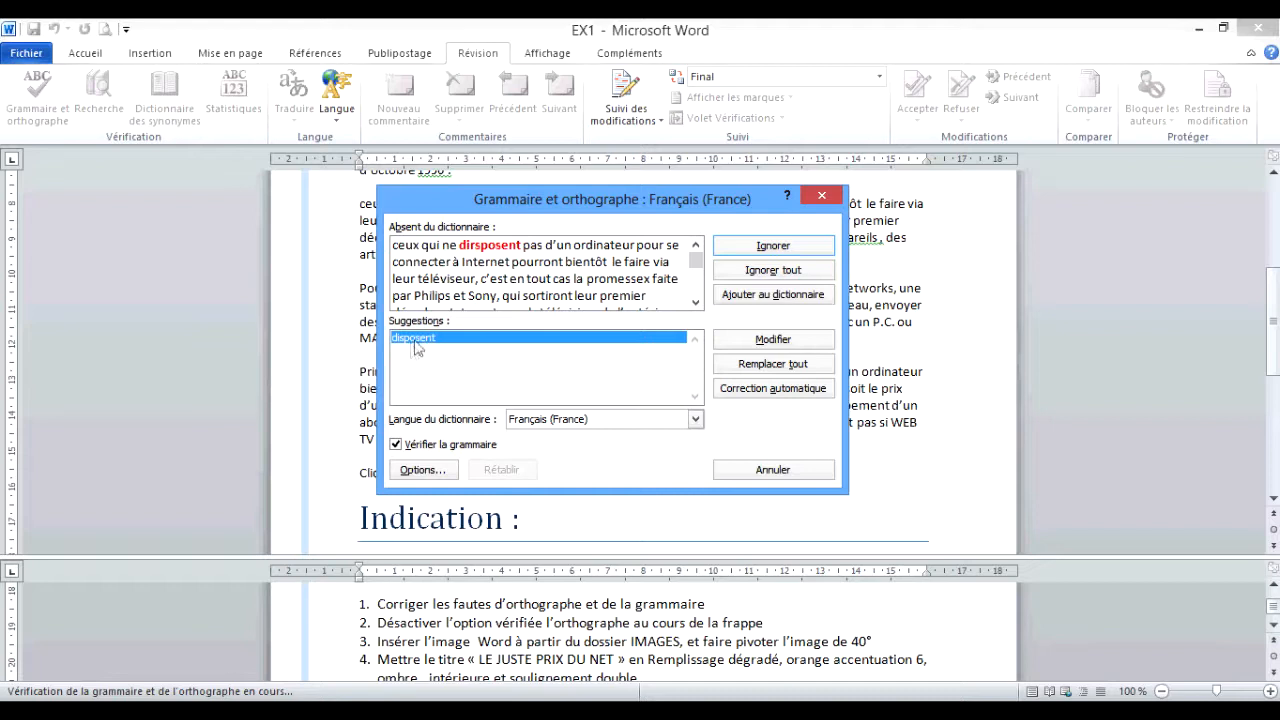
left_click(790, 341)
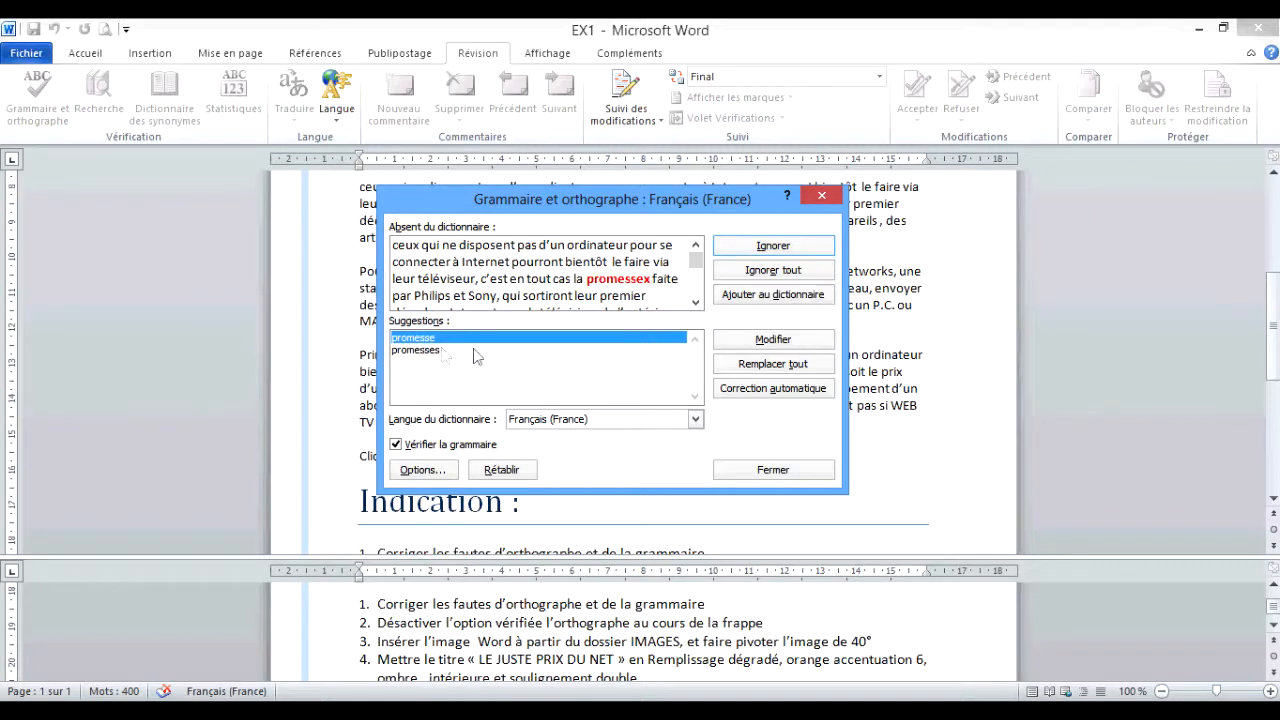
left_click(772, 340)
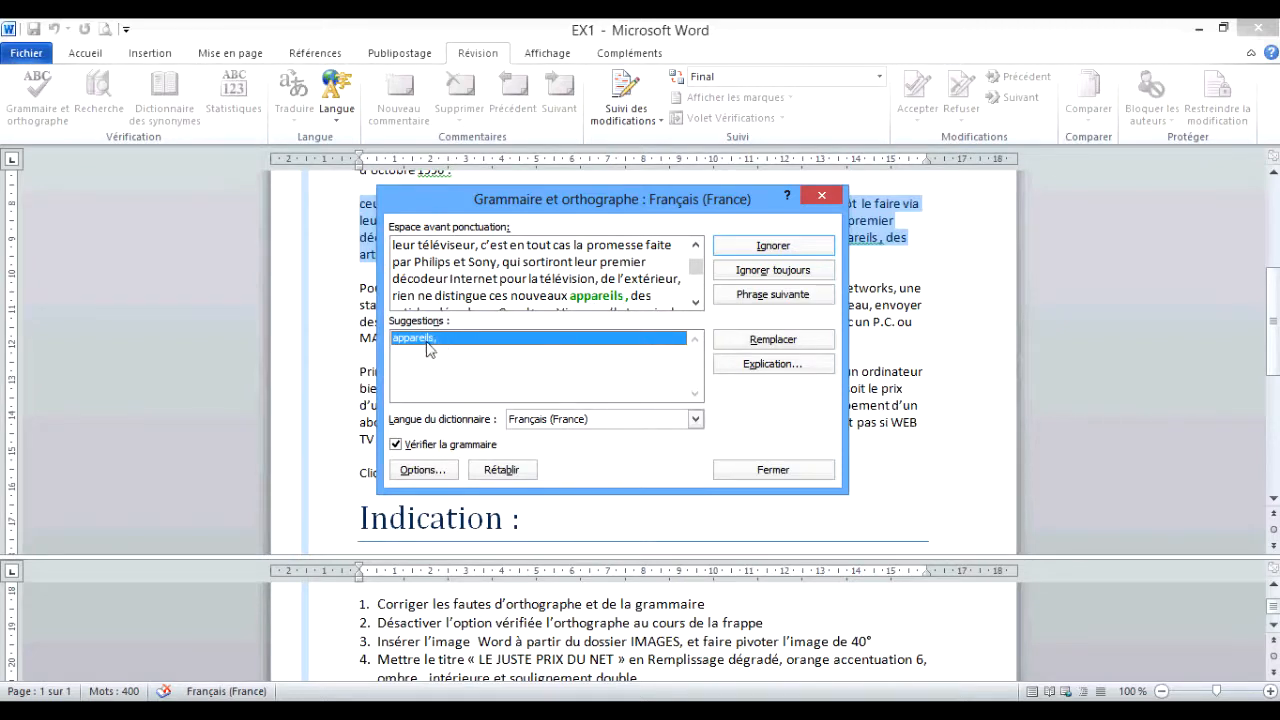
left_click(740, 345)
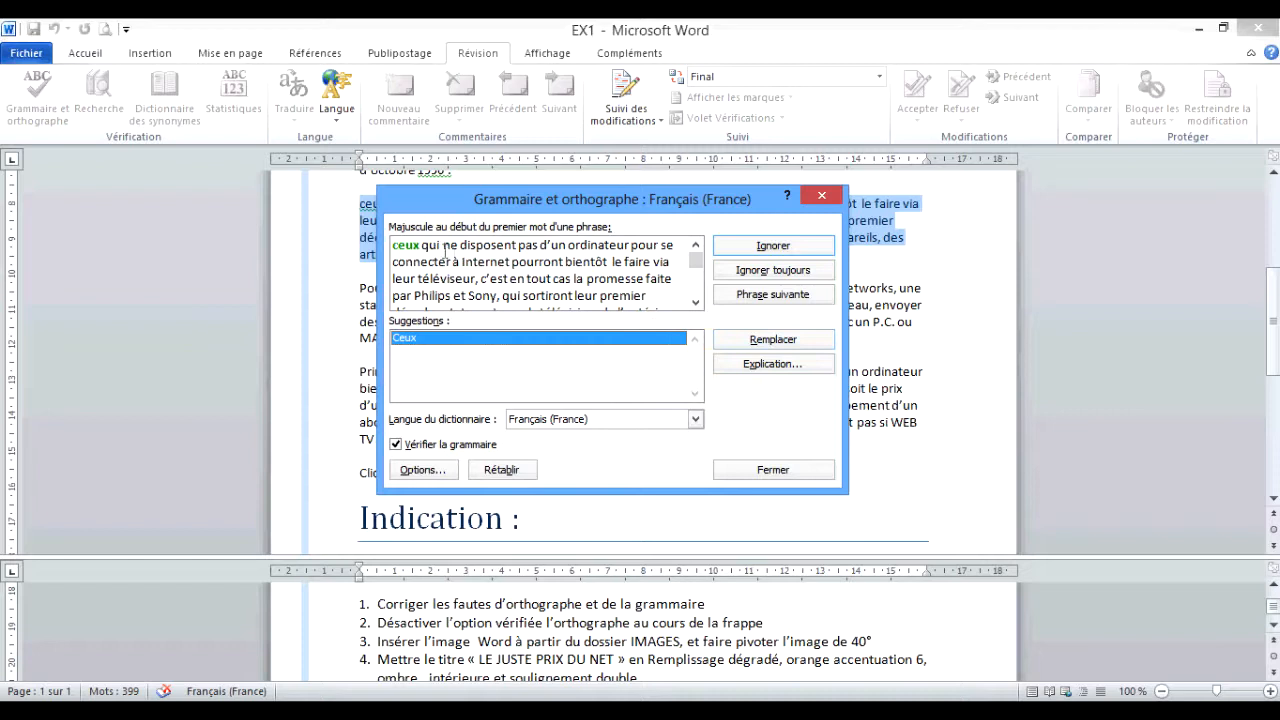
left_click(777, 342)
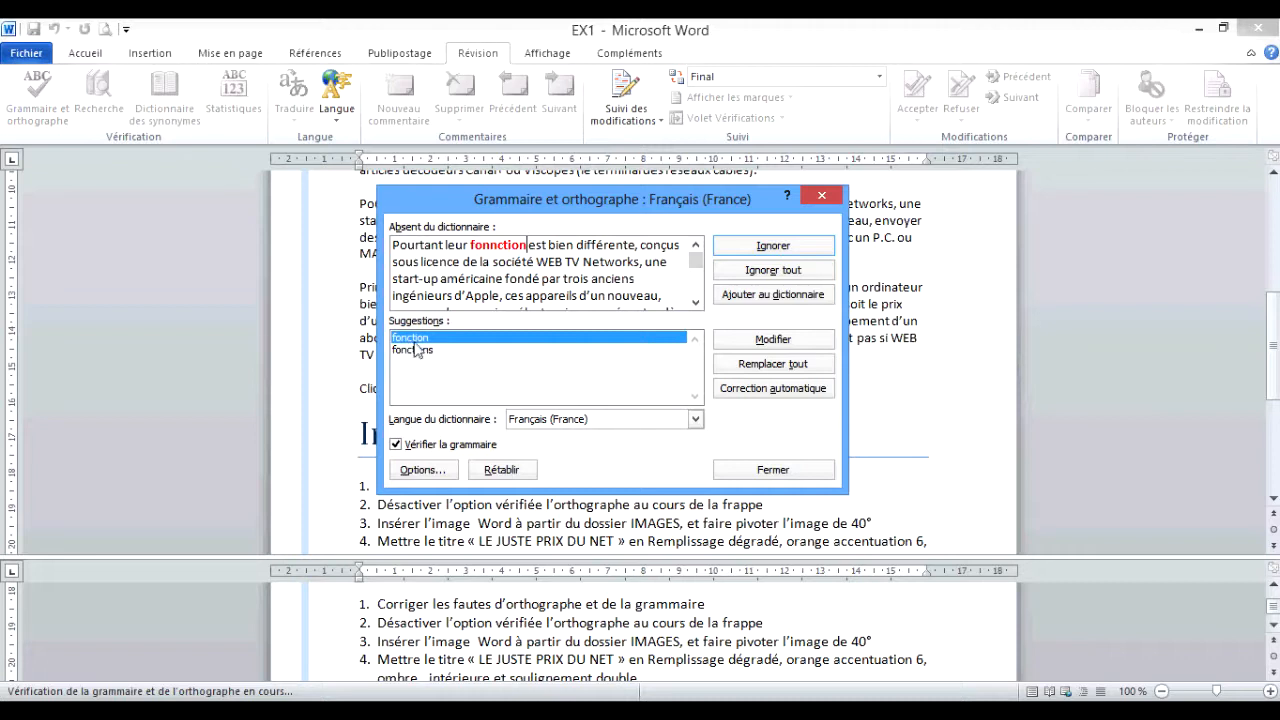
left_click(775, 342)
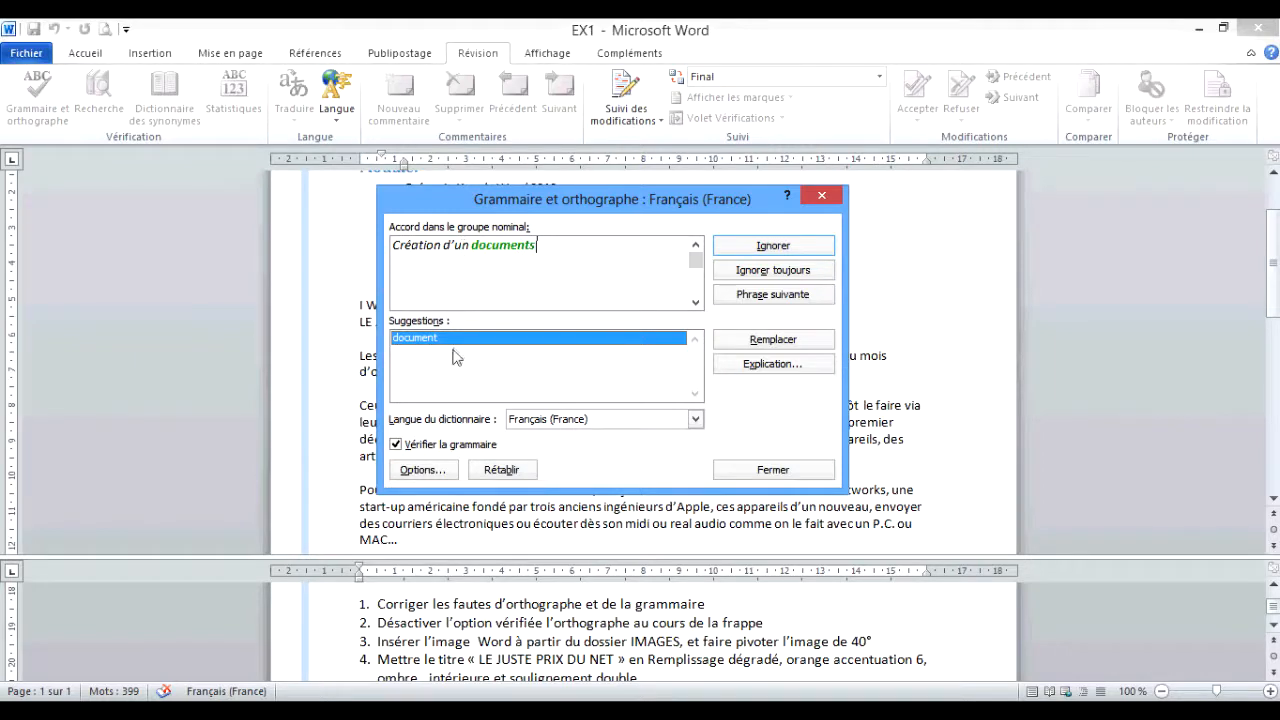
Correct the Module list by accepting the suggestions "document", "vérification" and "mise en forme"
left_click(737, 346)
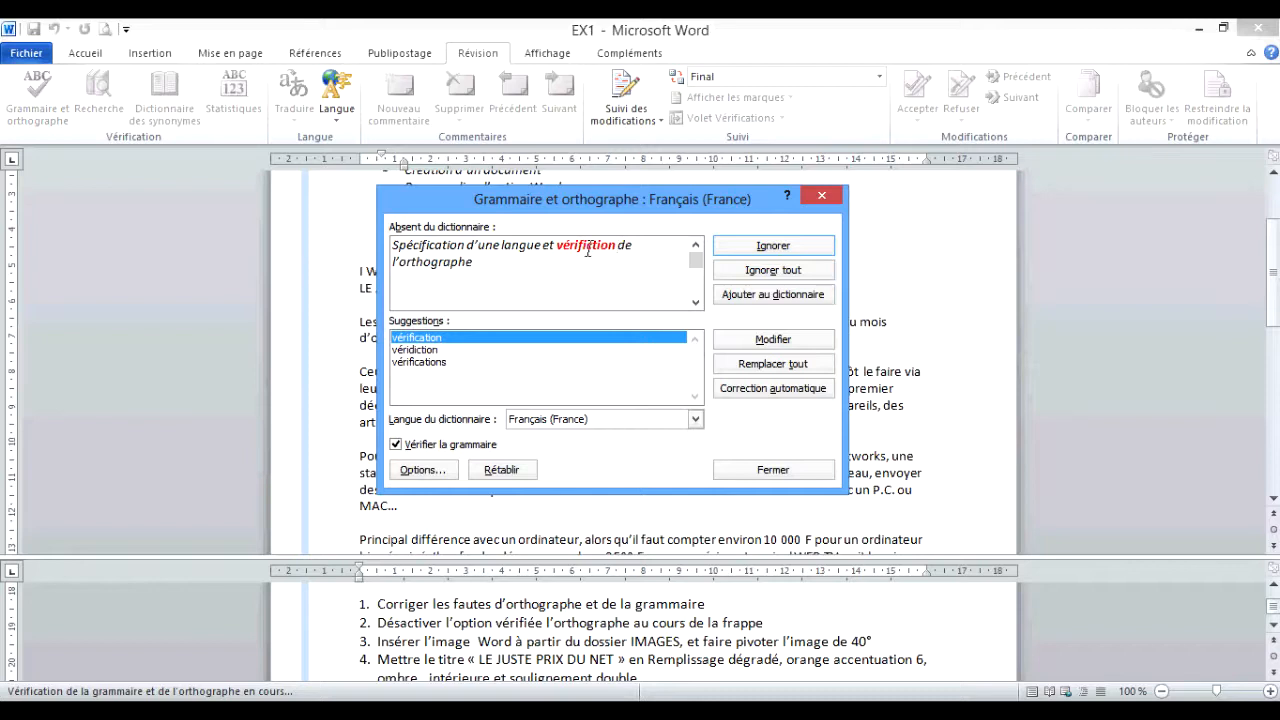
left_click(436, 340)
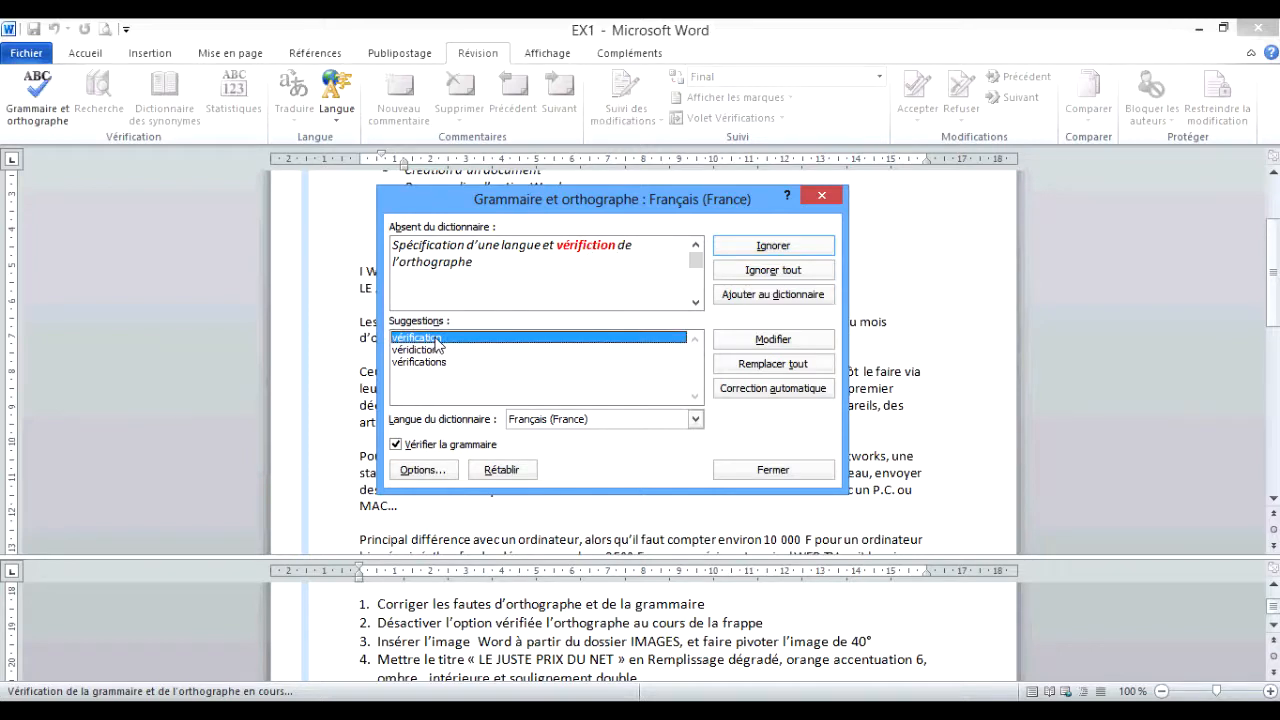
left_click(775, 341)
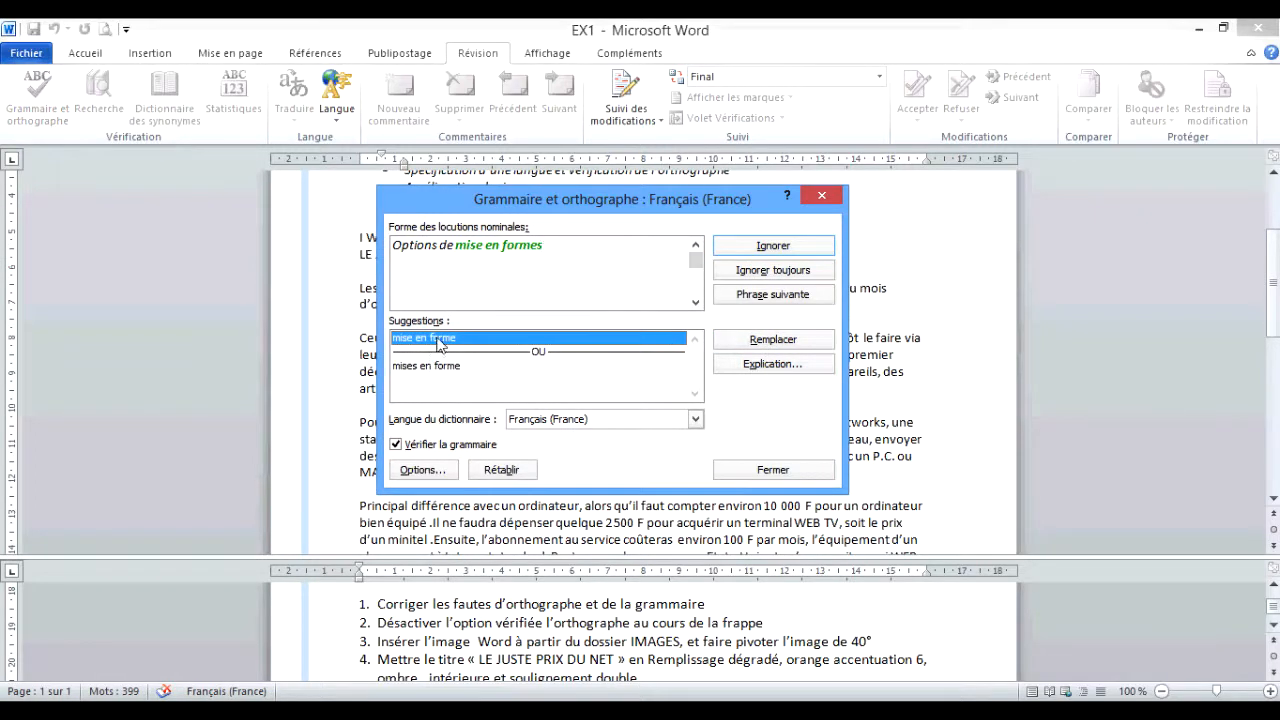
left_click(752, 340)
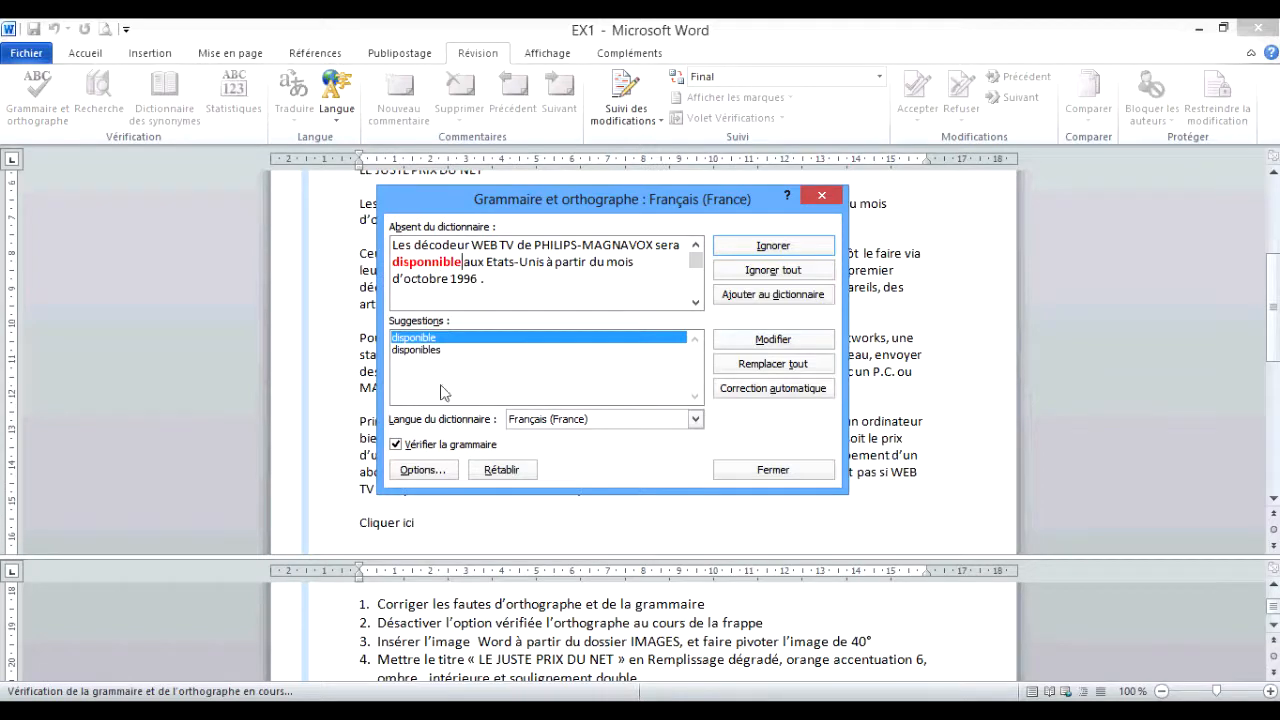
Correct the October 1996 sentence with "disponible", "1996." without the extra space and "Le décodeur", and finish the check
left_click(541, 341)
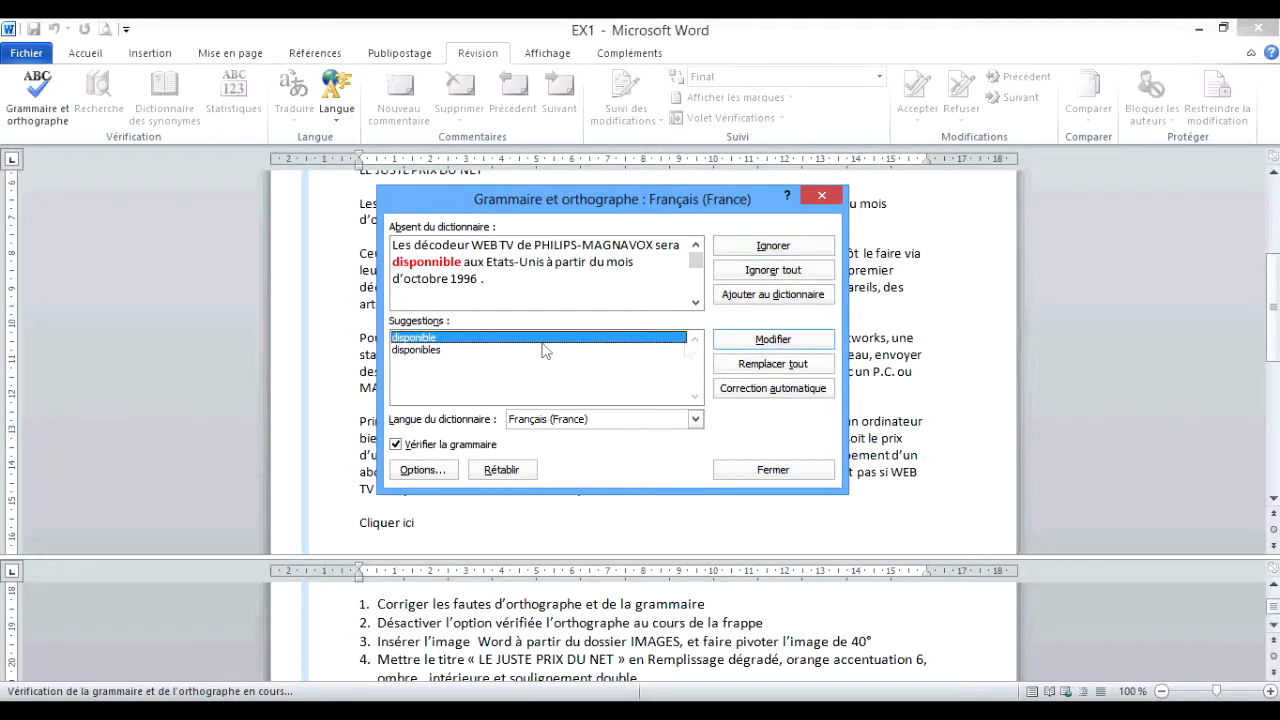
left_click(754, 342)
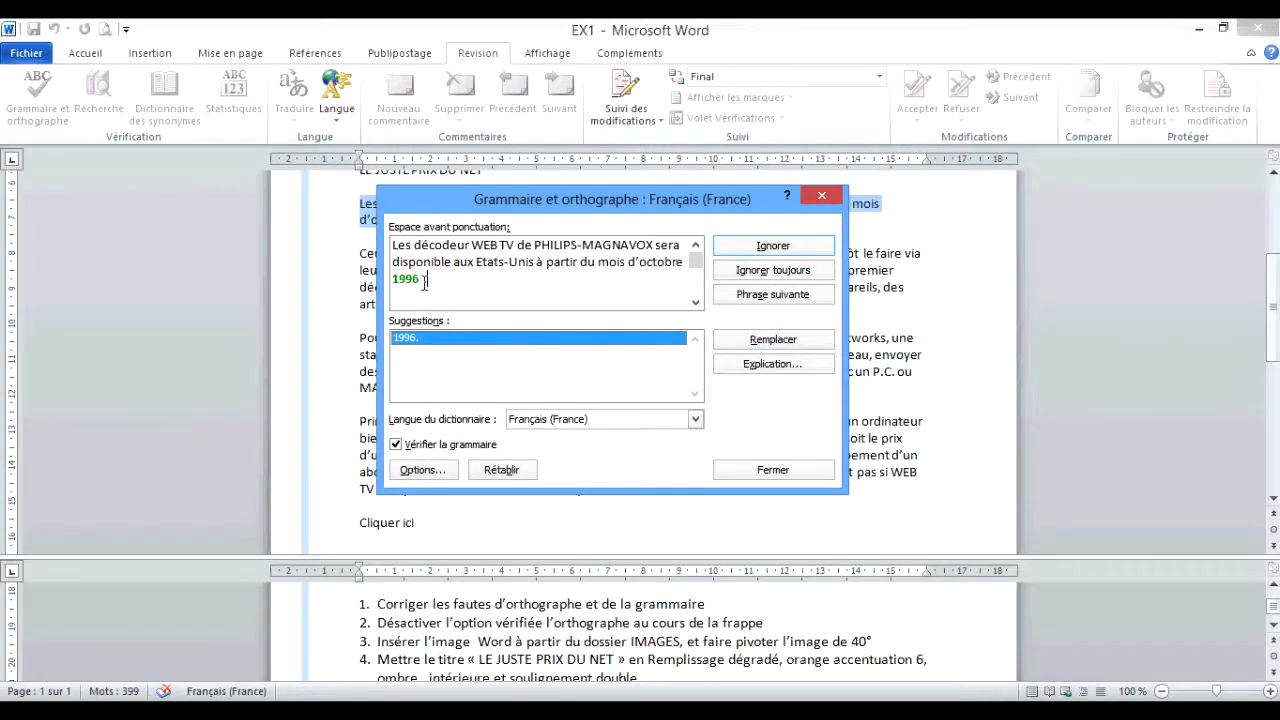
key("BackSpace")
left_click(744, 342)
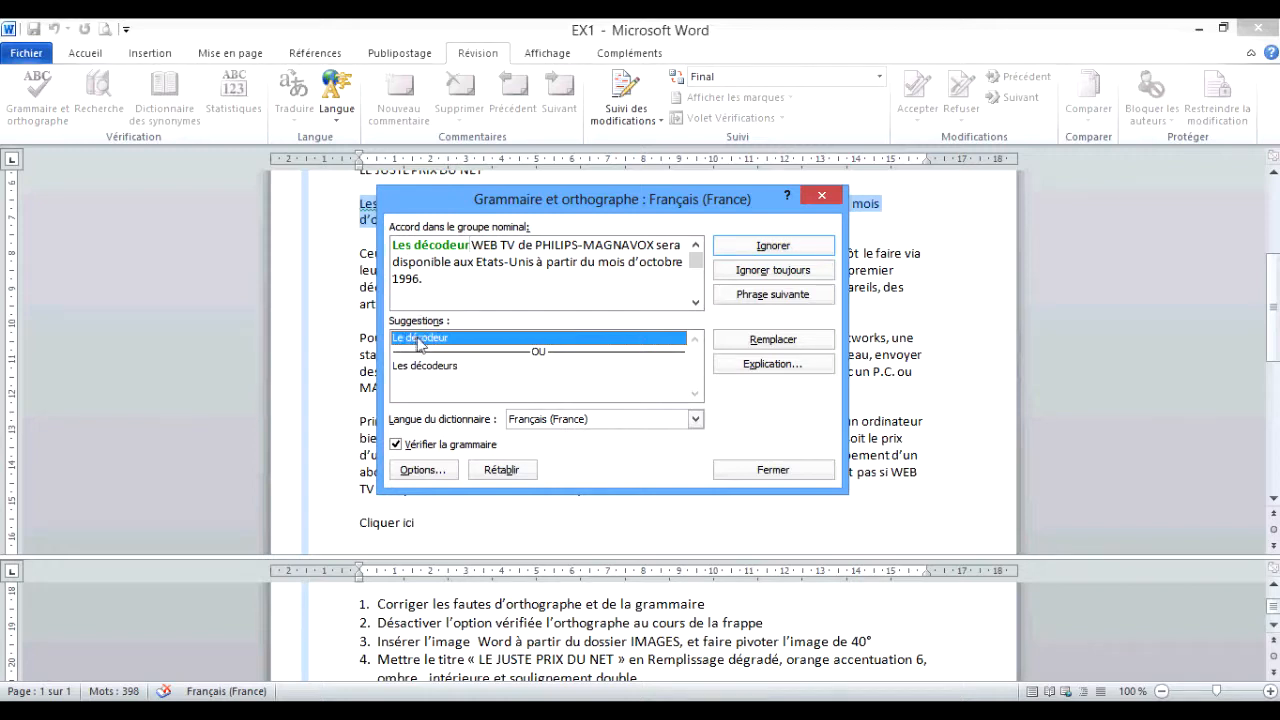
left_click(772, 341)
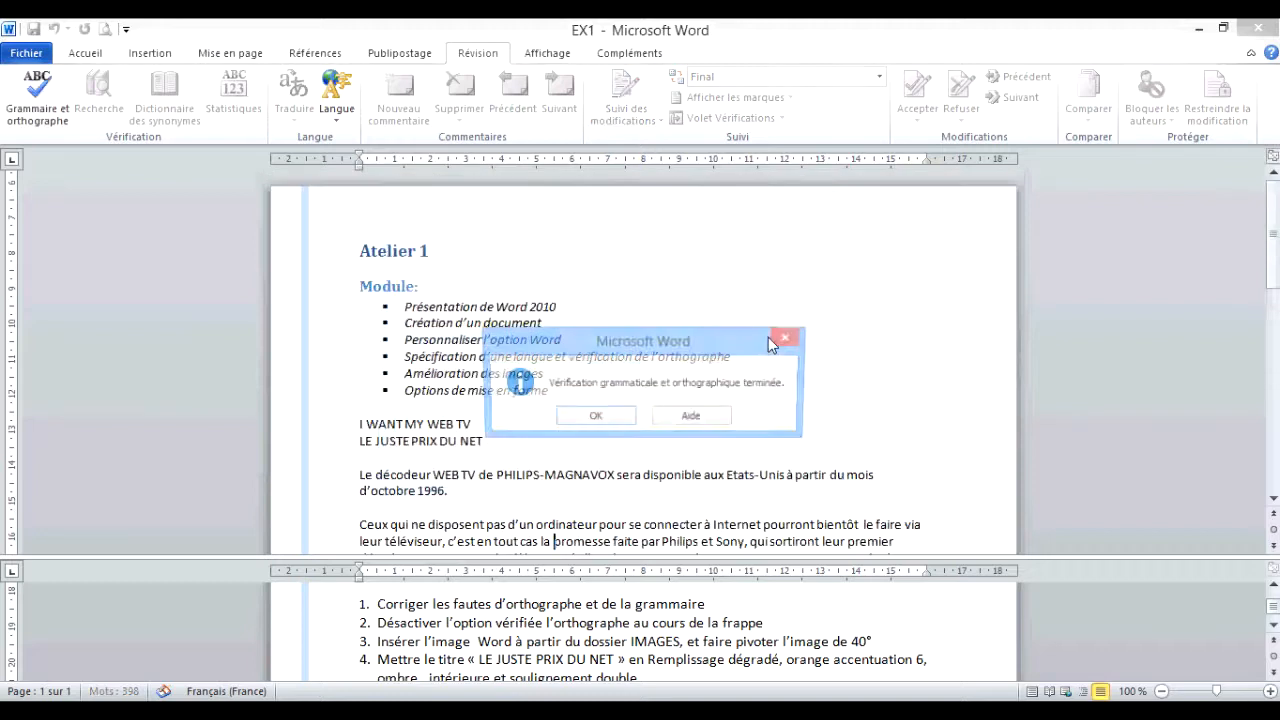
left_click(594, 418)
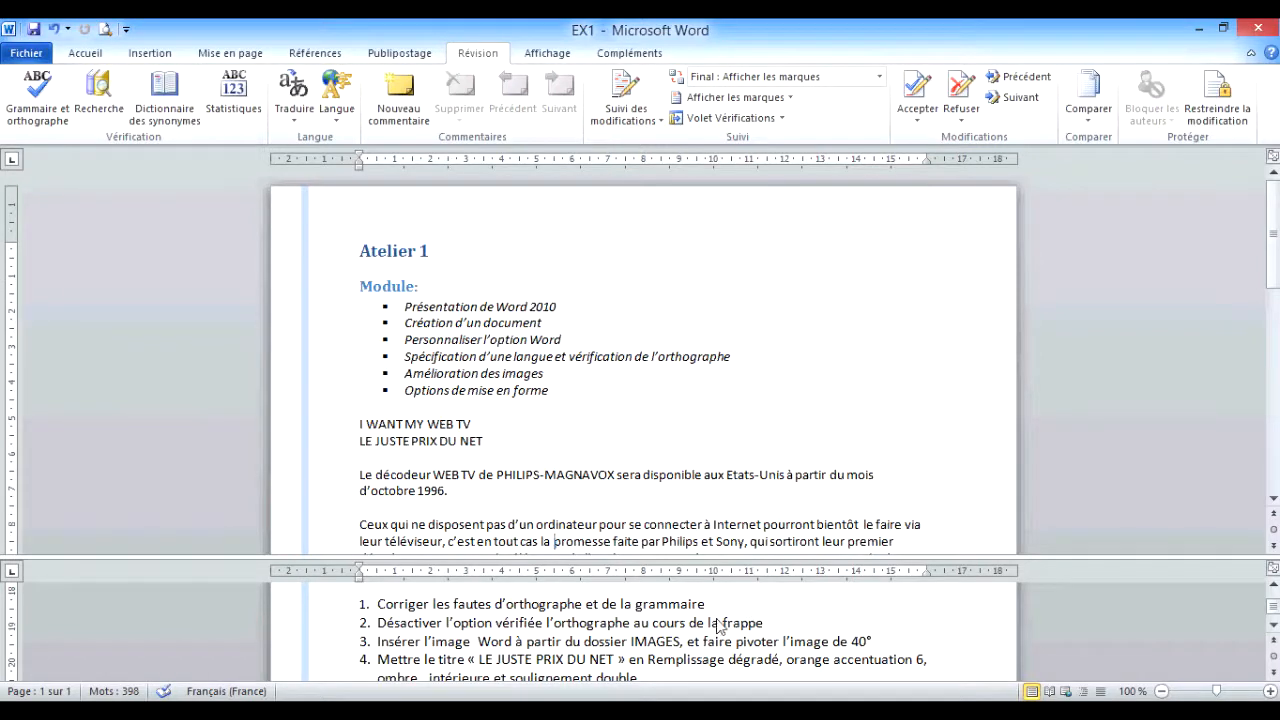
Turn off "Vérifier l'orthographe au cours de la frappe" in the Word proofing options and apply the settings
left_click(1273, 625)
left_click(1273, 625)
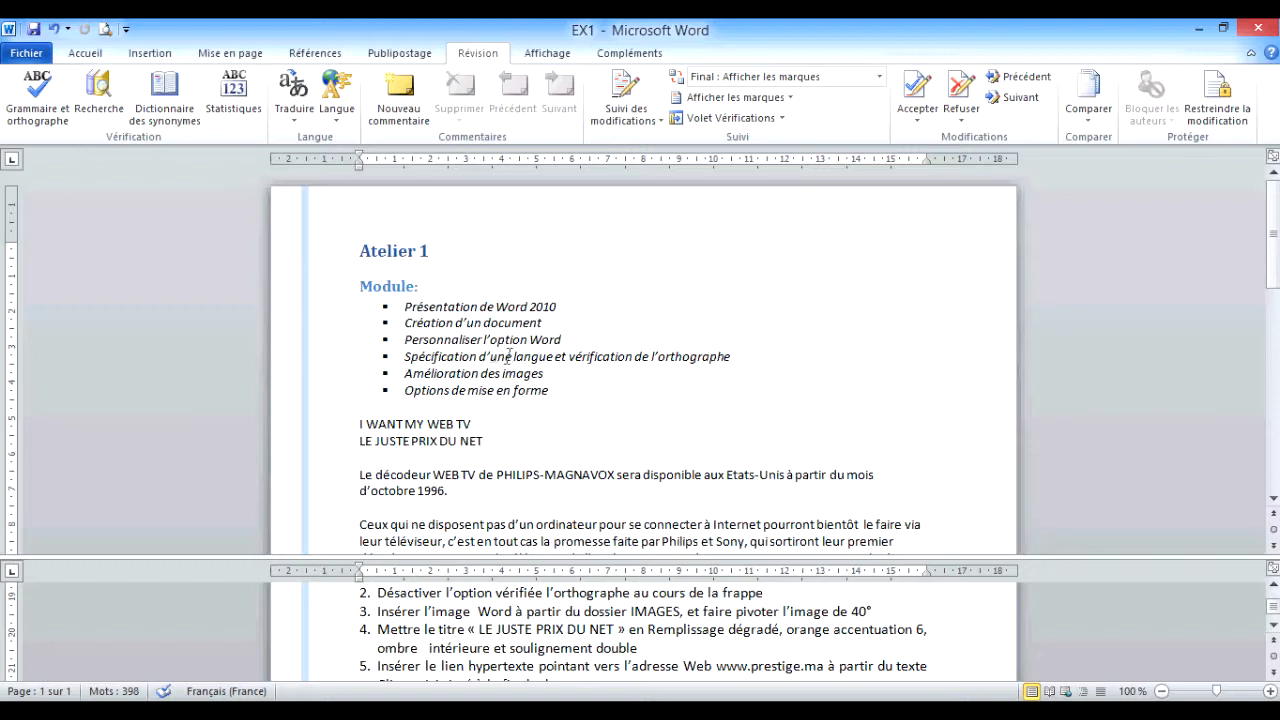
left_click(40, 55)
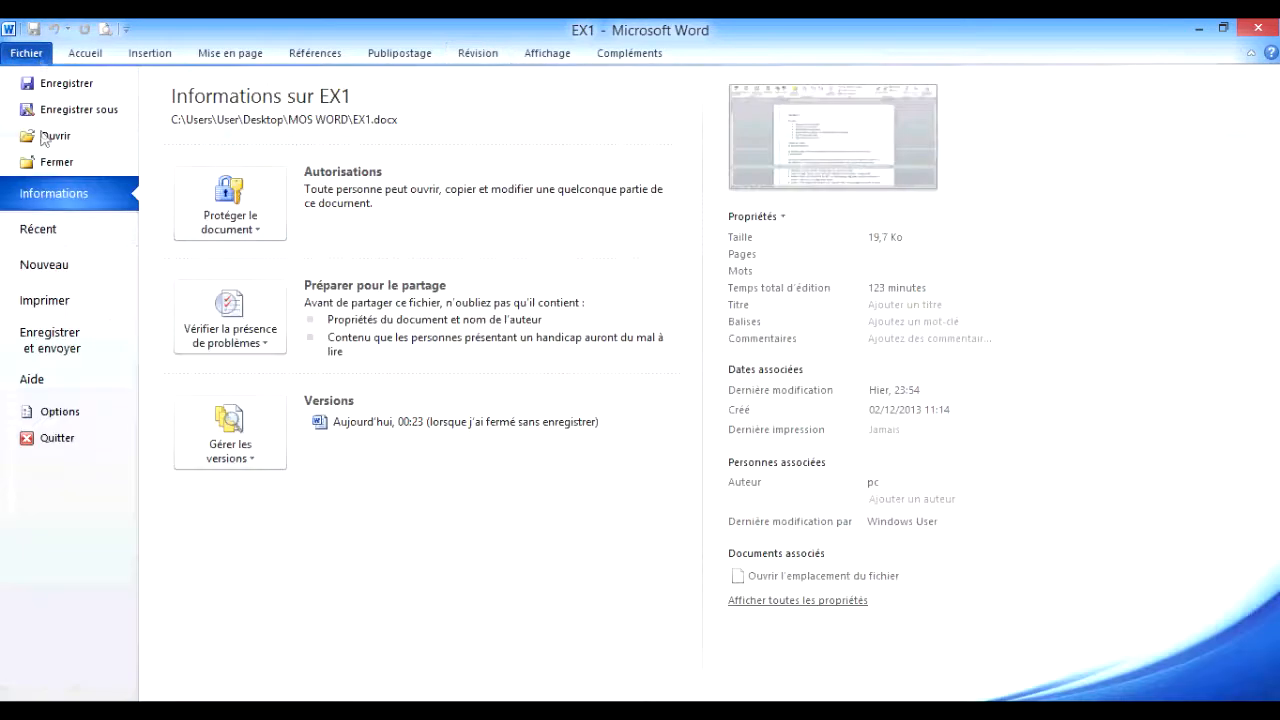
left_click(90, 412)
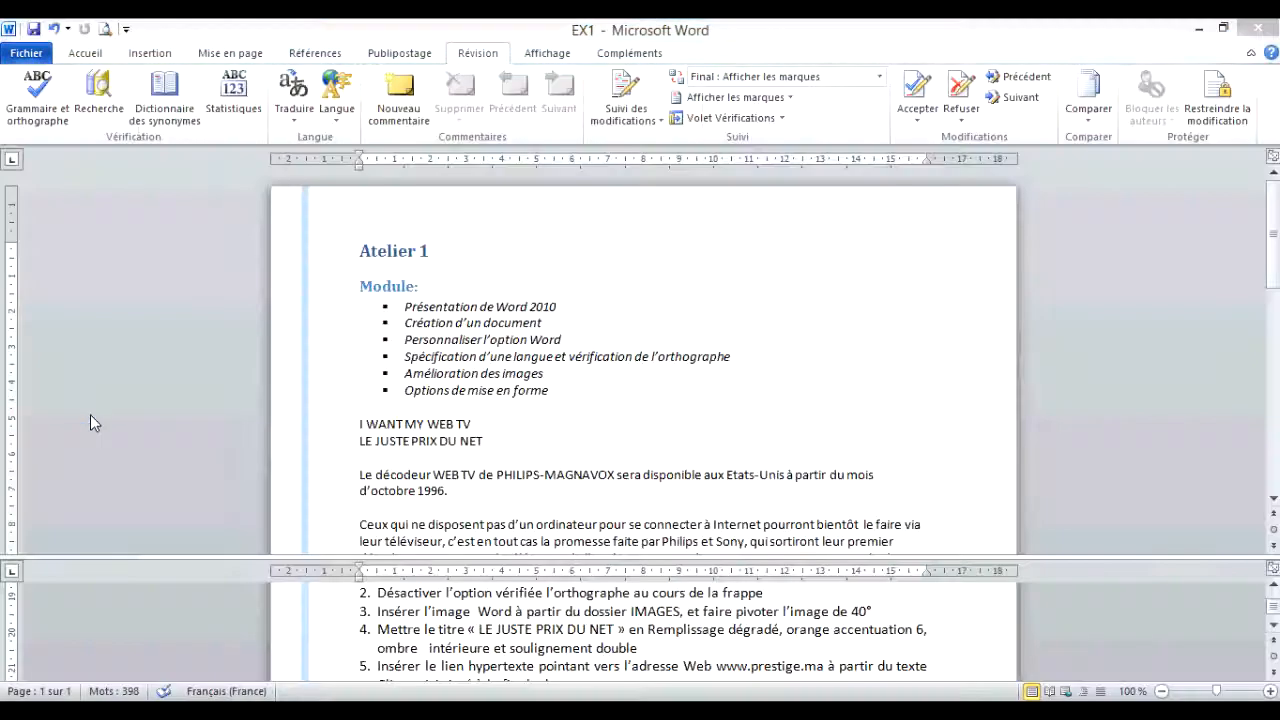
left_click(300, 146)
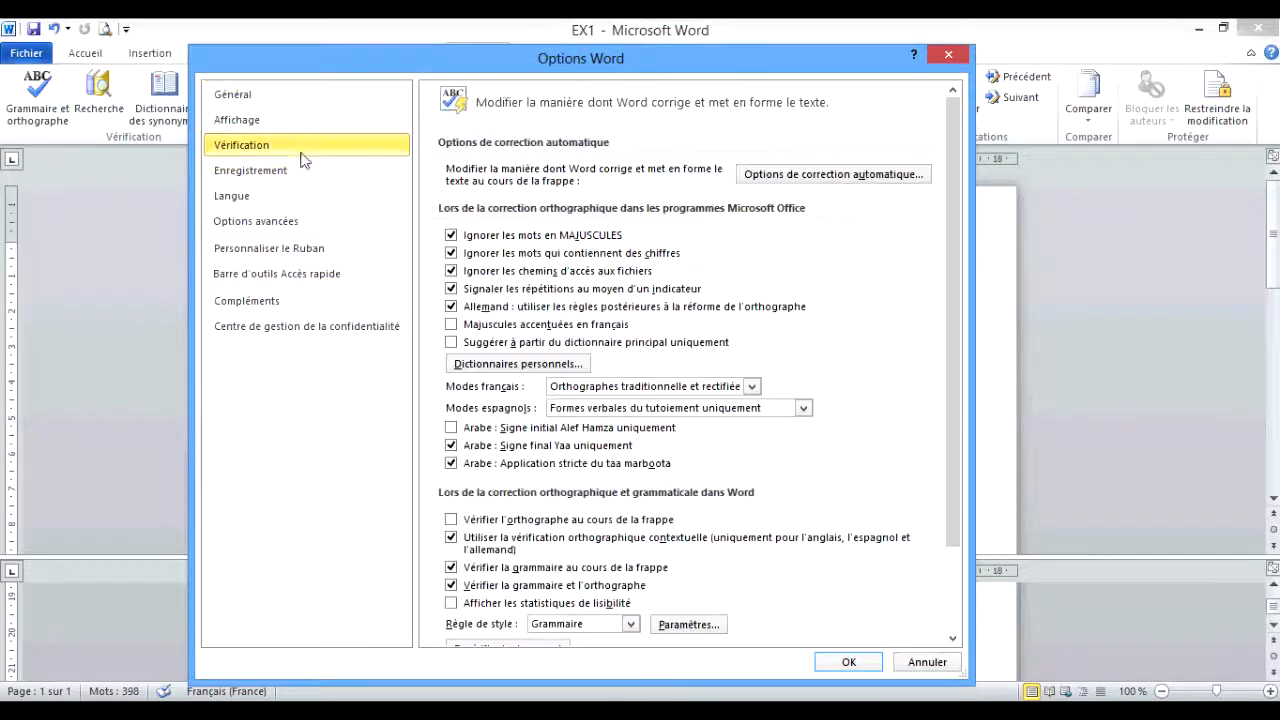
scroll(530, 557, "down", 1)
left_click(451, 474)
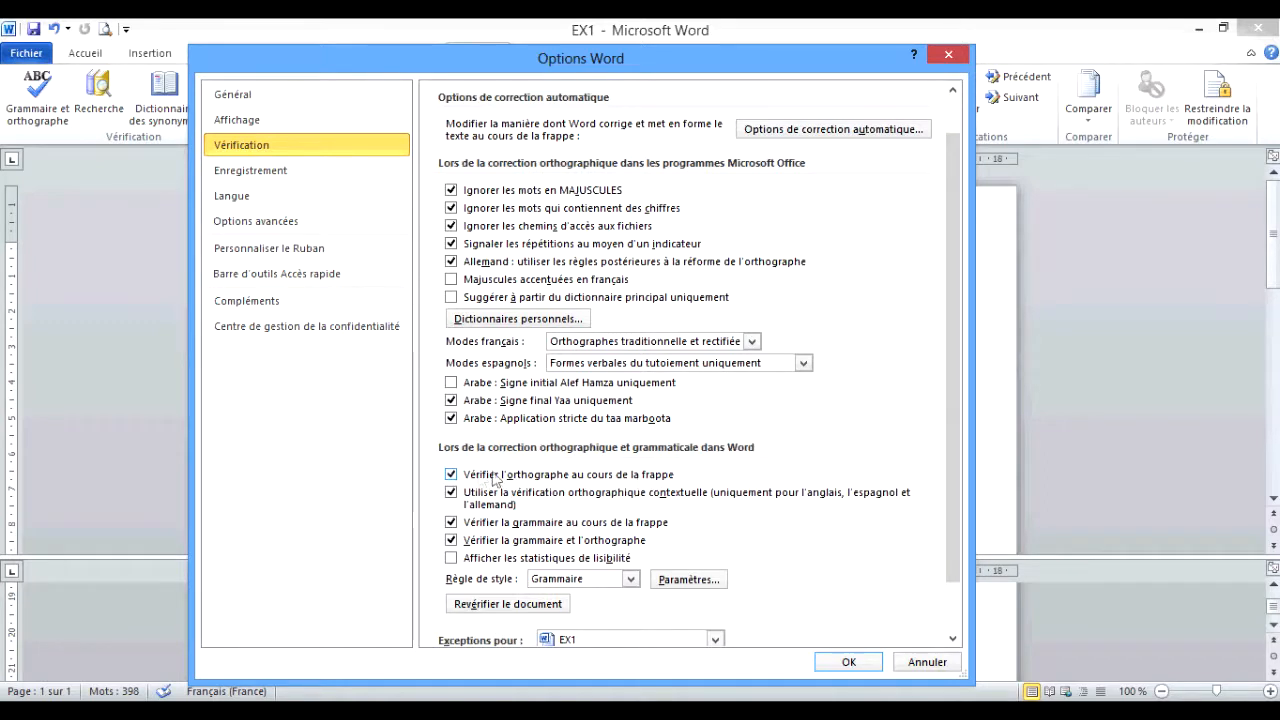
left_click(451, 475)
left_click(451, 474)
left_click(846, 662)
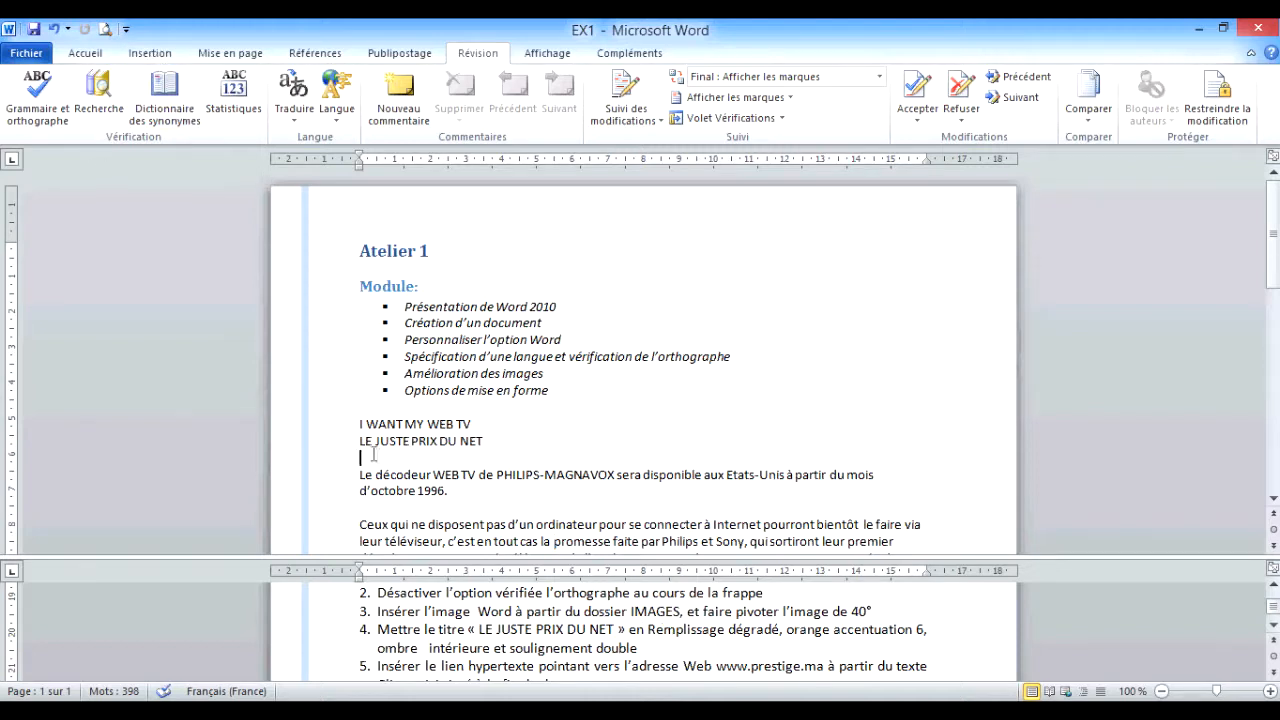
Insert the "word" picture from the Bureau folder MOS WORD > IMAGES on the empty line below "LE JUSTE PRIX DU NET"
left_click(160, 55)
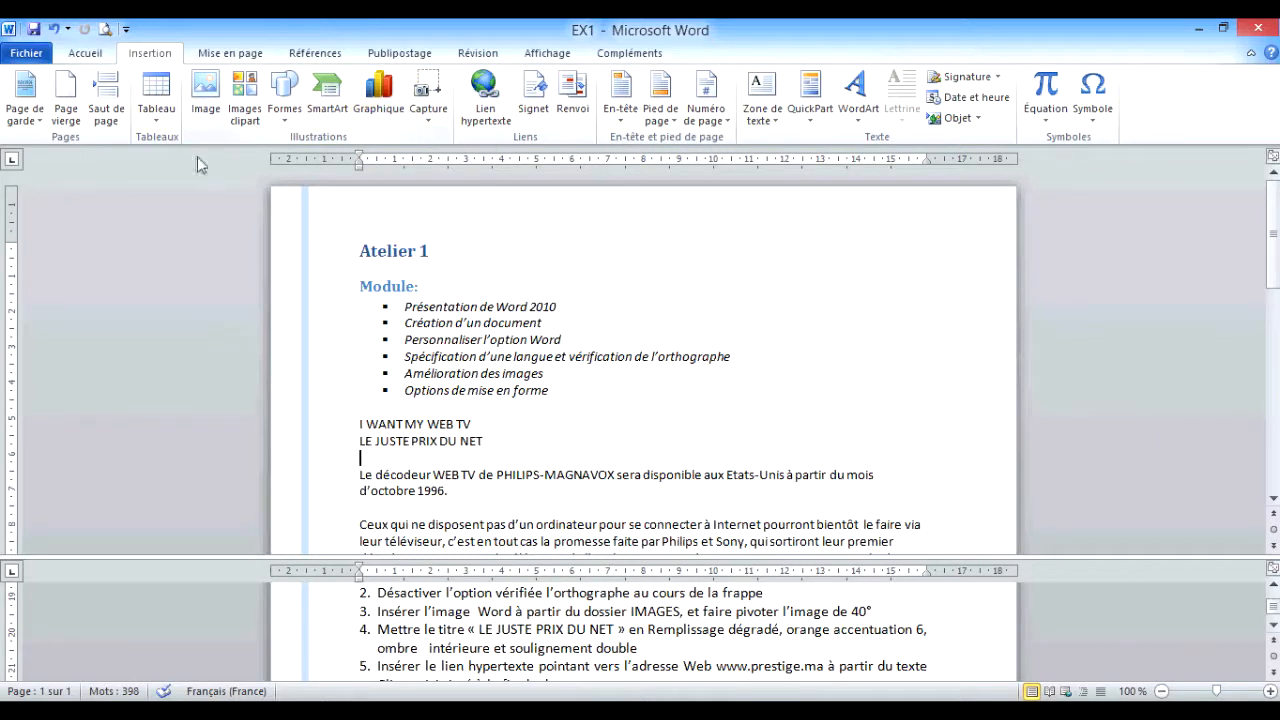
left_click(205, 97)
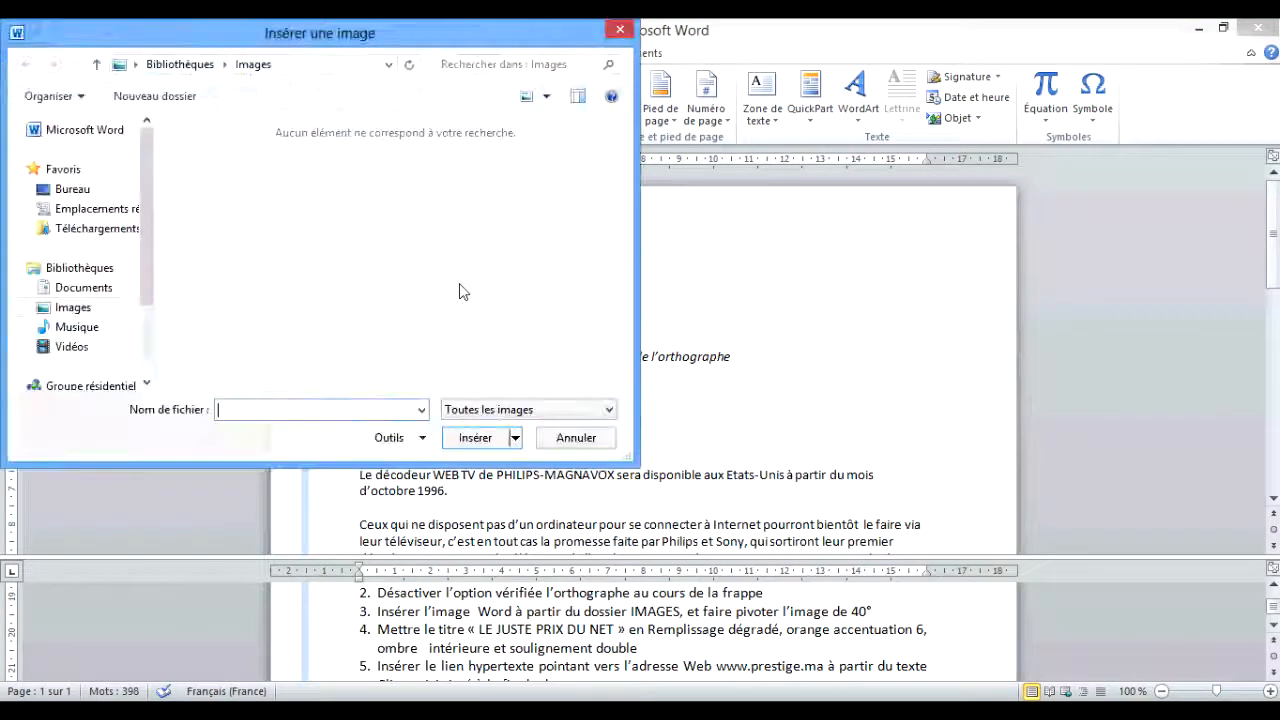
left_click(71, 190)
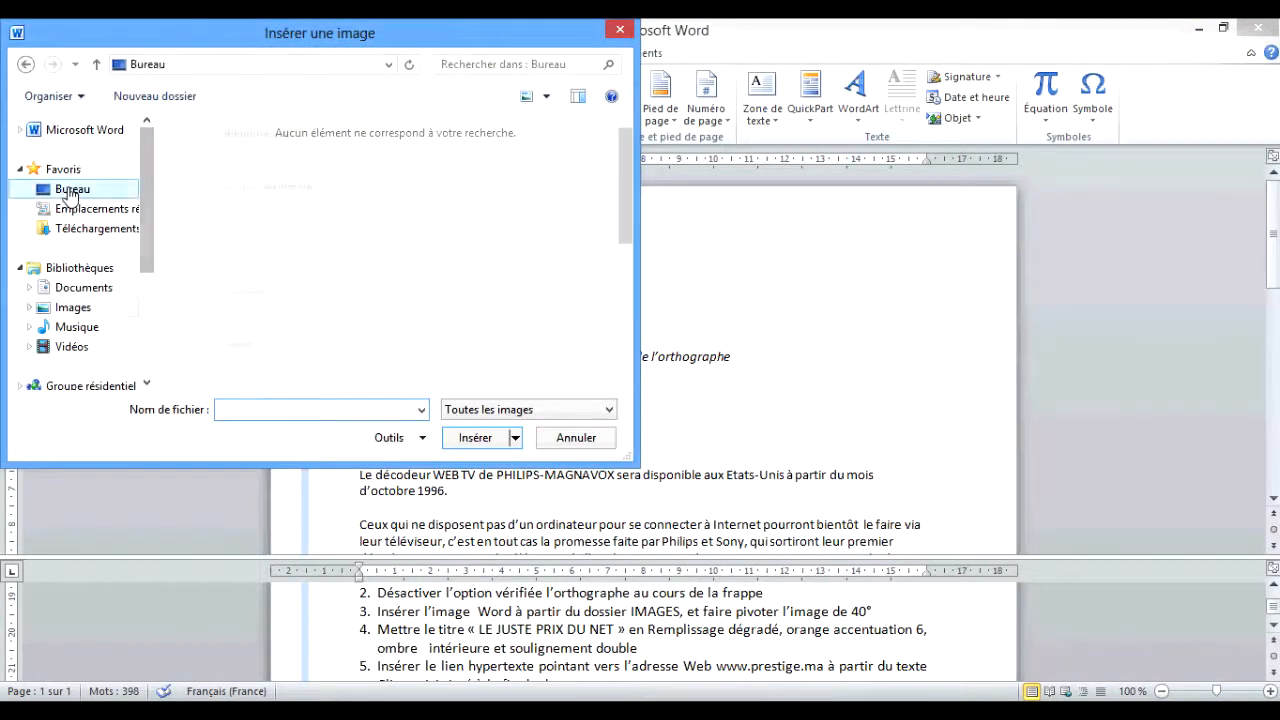
scroll(240, 245, "down", 5)
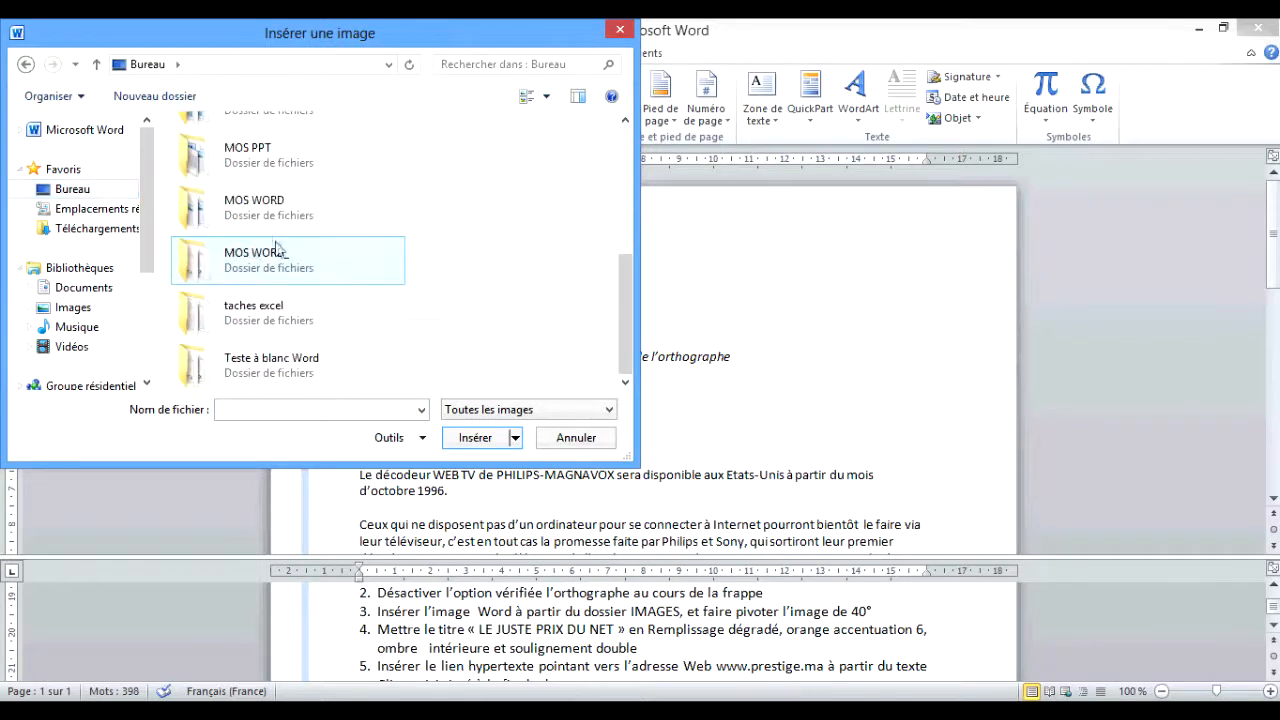
double_click(263, 214)
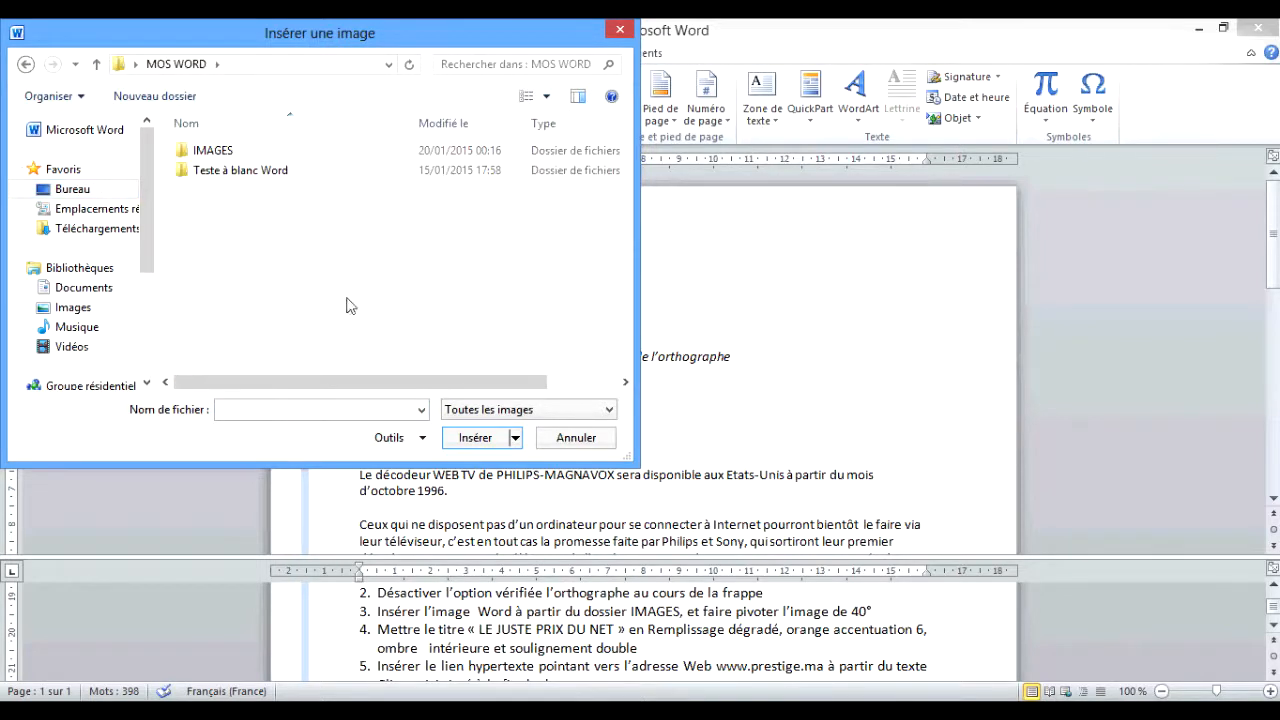
double_click(212, 151)
left_click(366, 210)
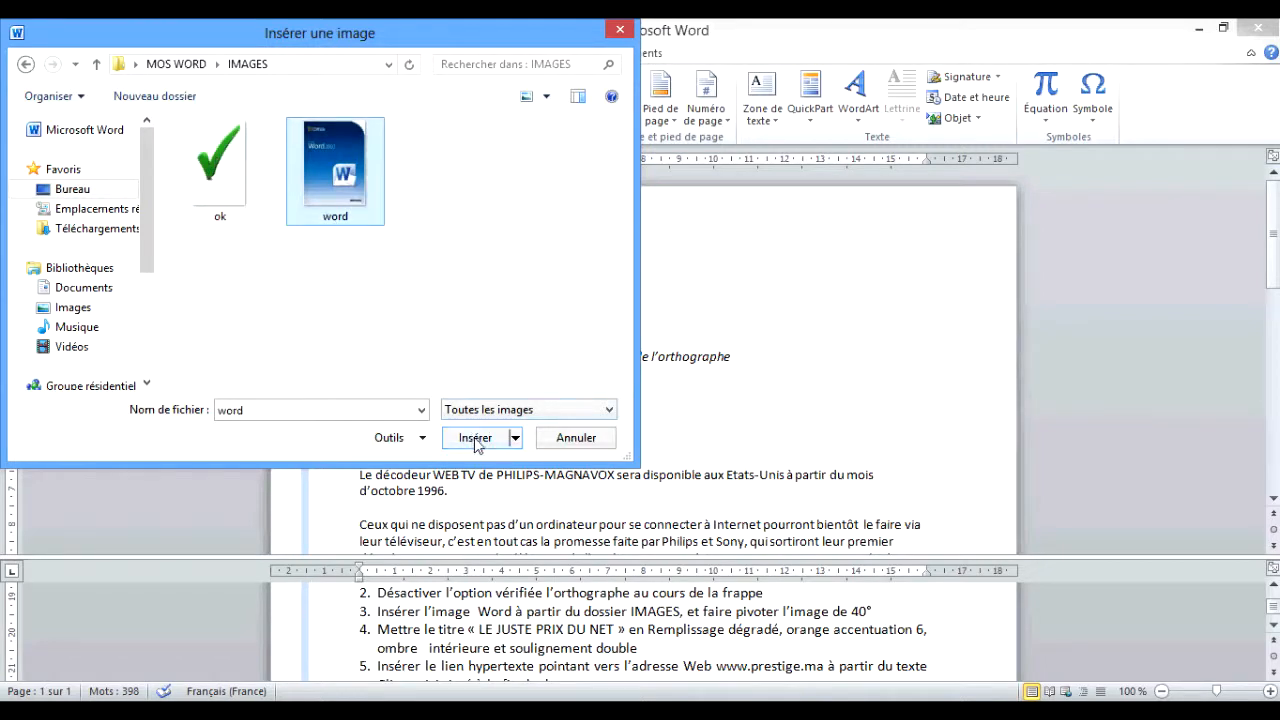
left_click(516, 438)
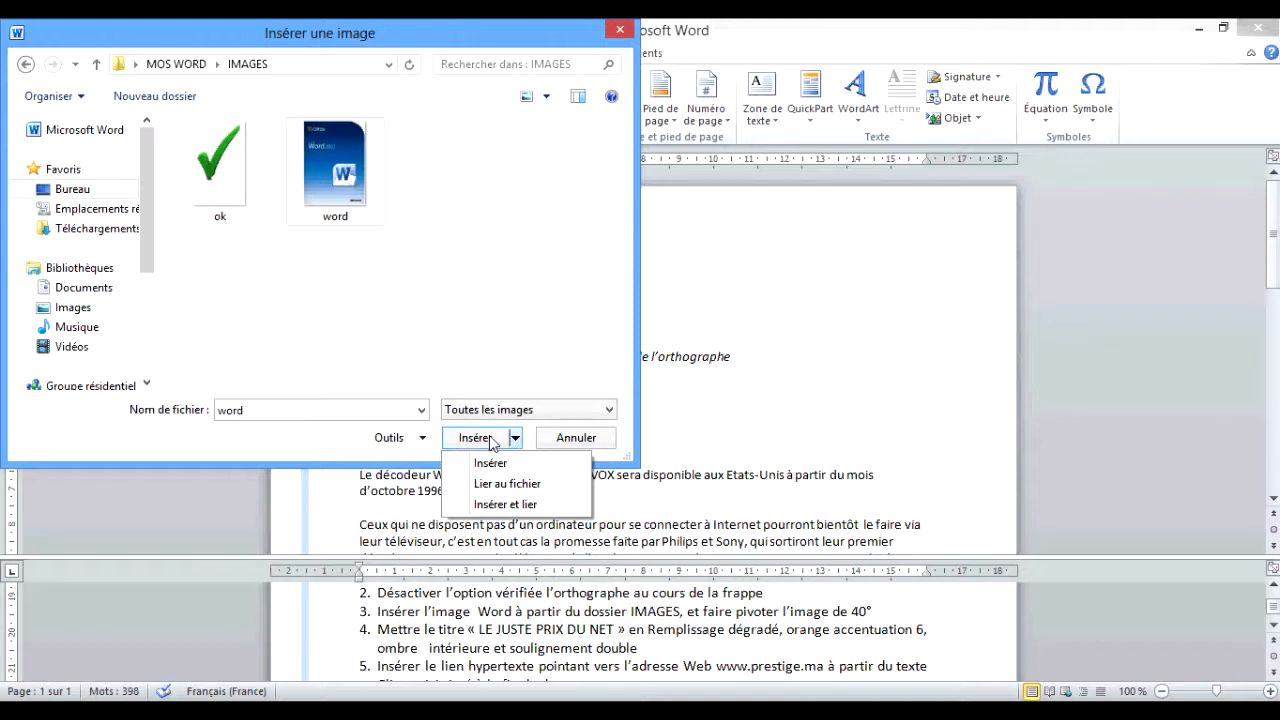
left_click(426, 457)
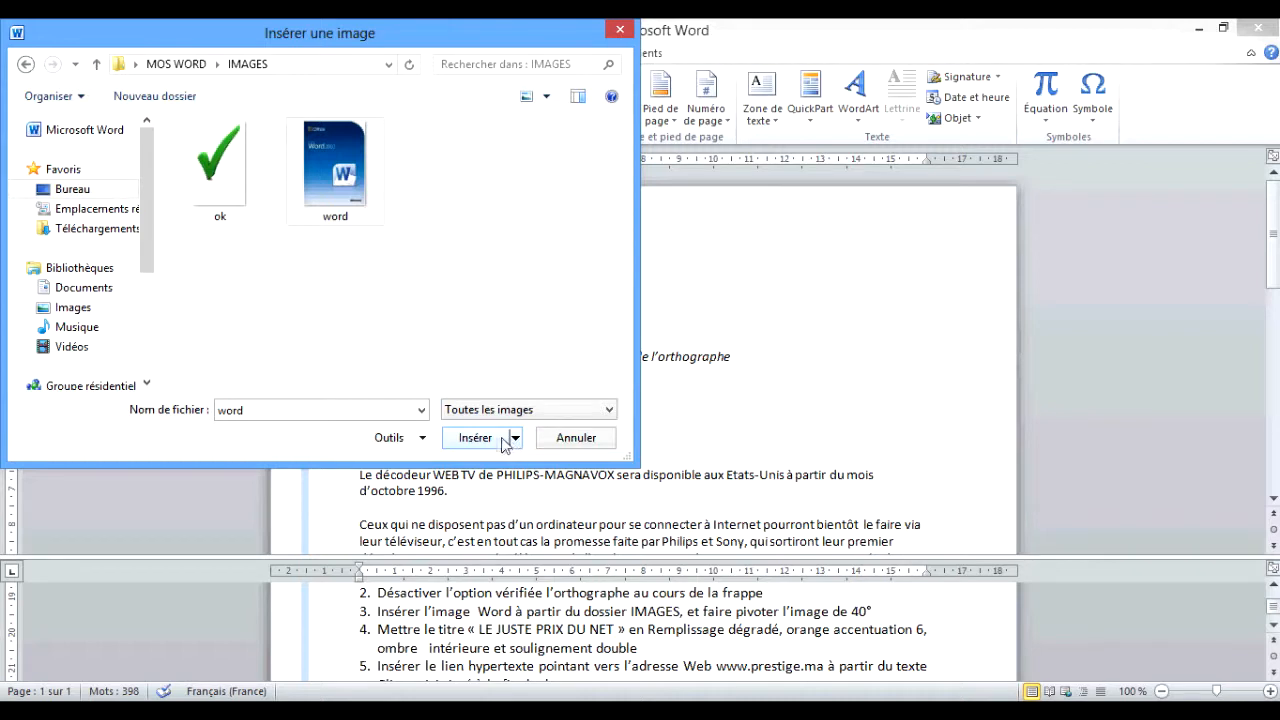
left_click(494, 441)
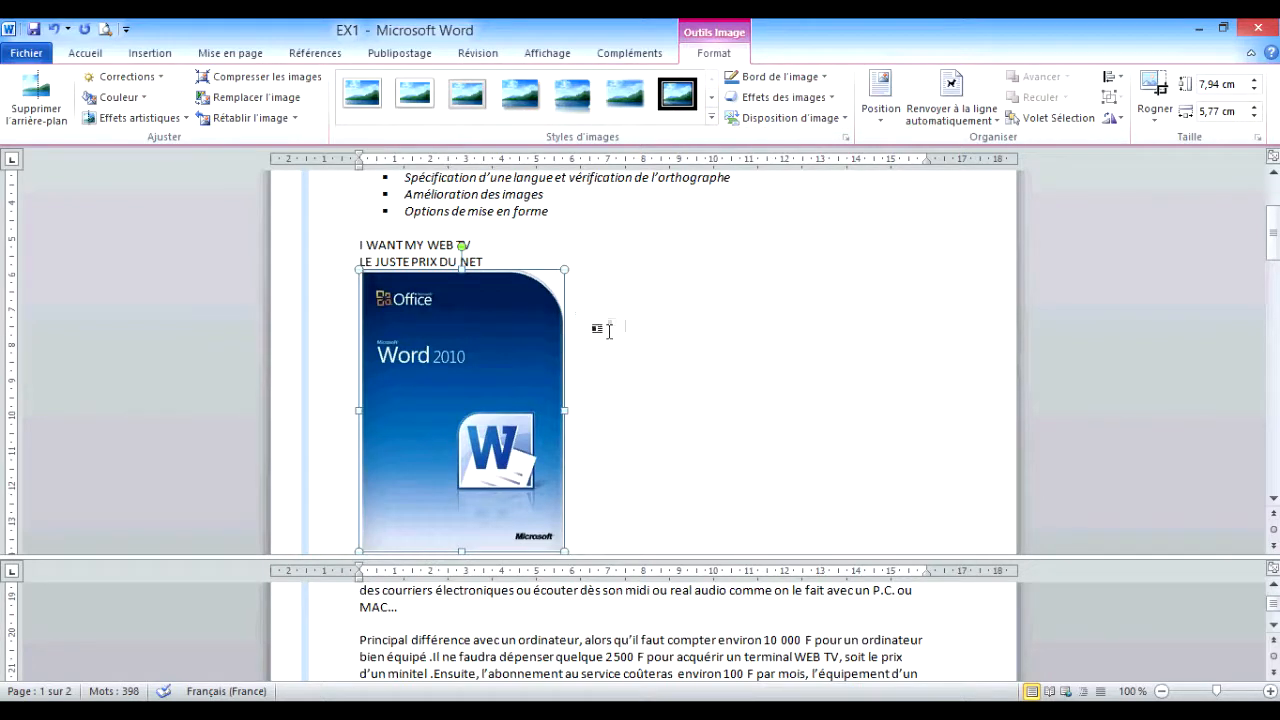
Set the rotation of the inserted Word 2010 image to 40° in its size and layout options
left_click(1118, 118)
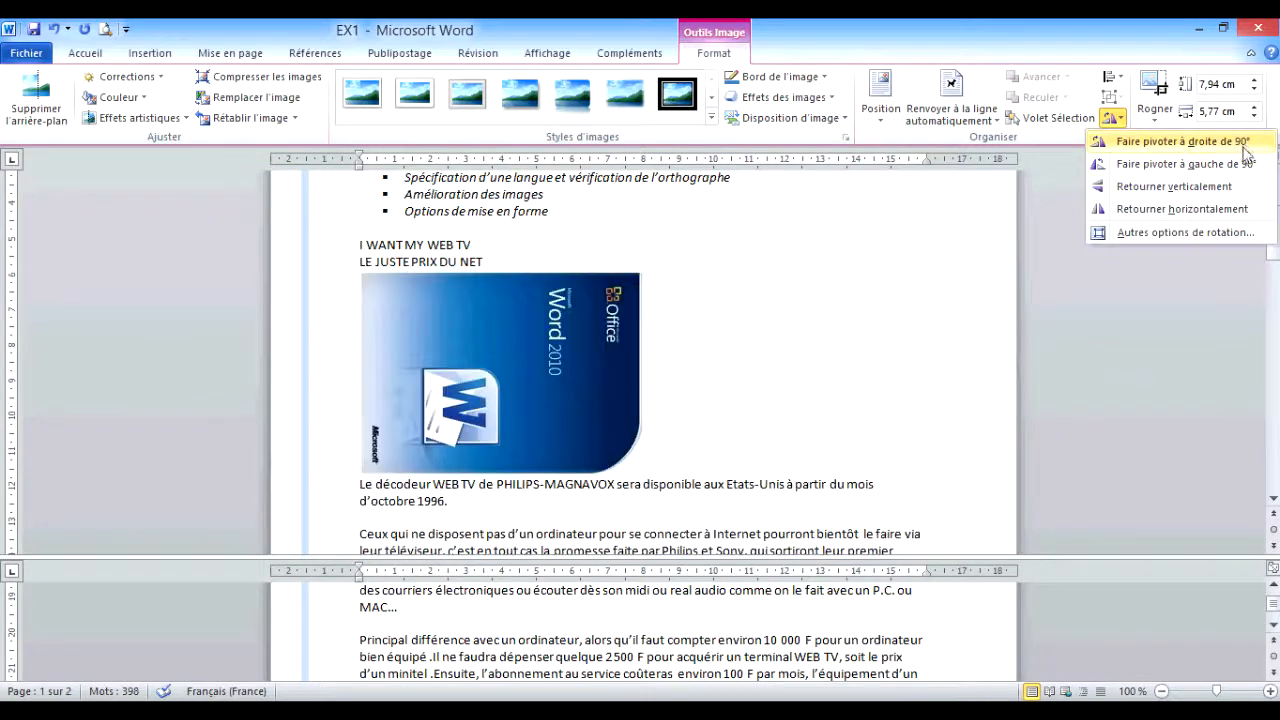
left_click(1172, 240)
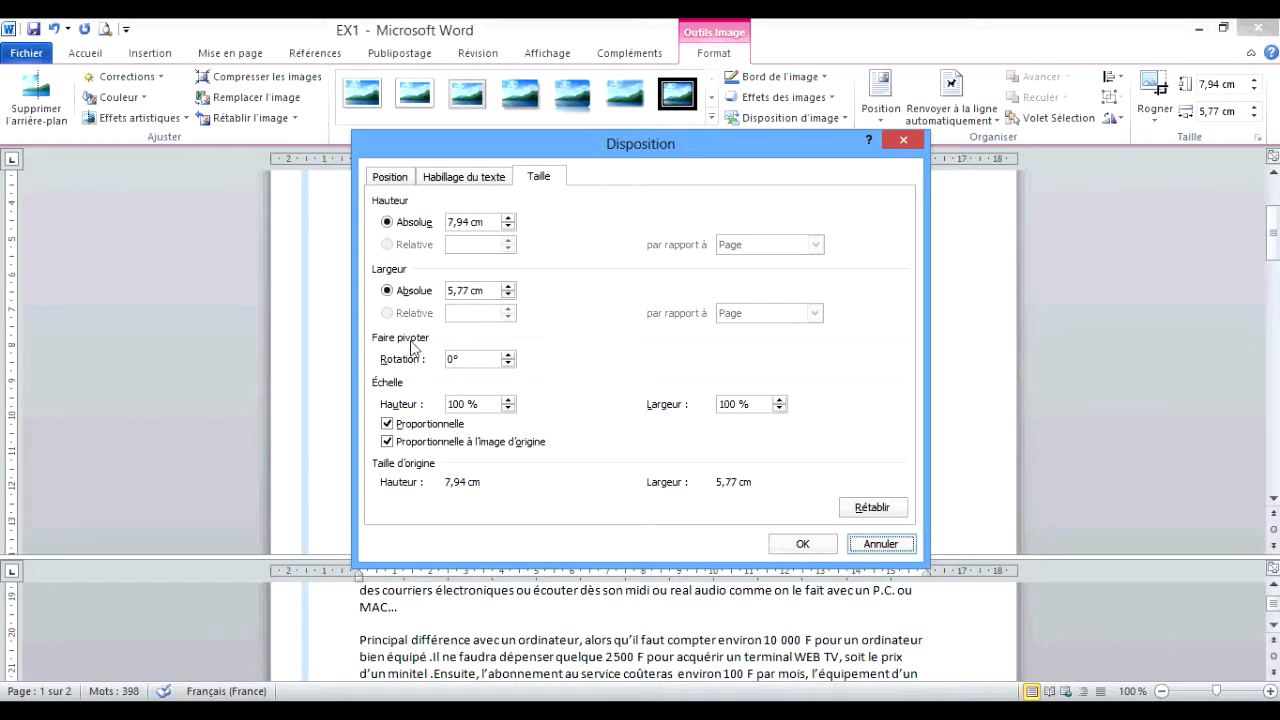
double_click(452, 362)
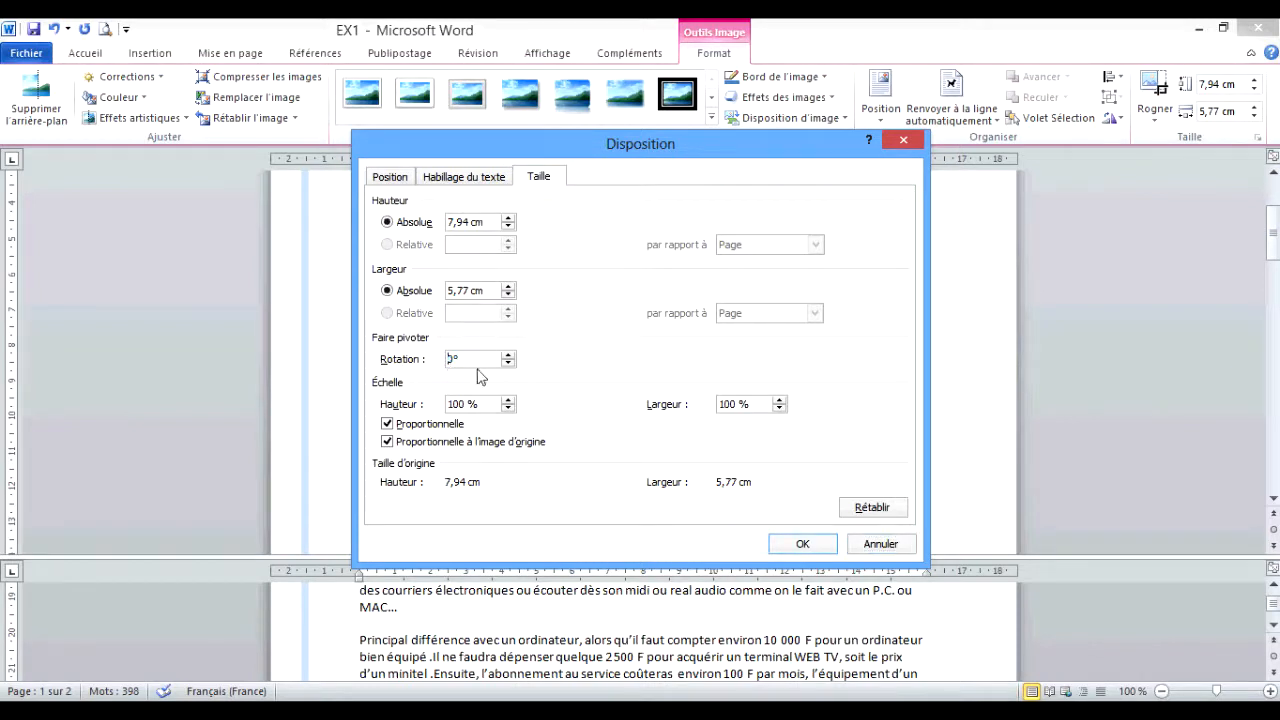
type("45")
left_click(801, 542)
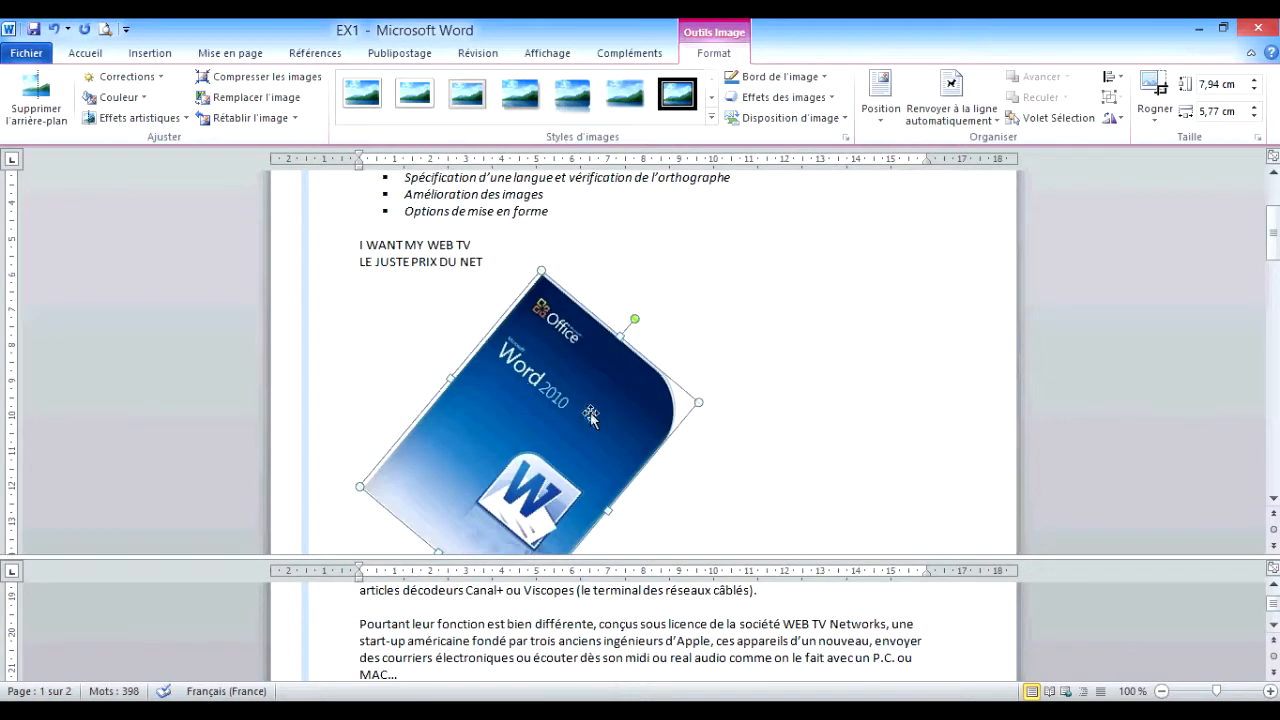
Give the title "LE JUSTE PRIX DU NET" a gradient text fill with the first gradient stop in theme orange, accent 6
scroll(607, 413, "down", 10)
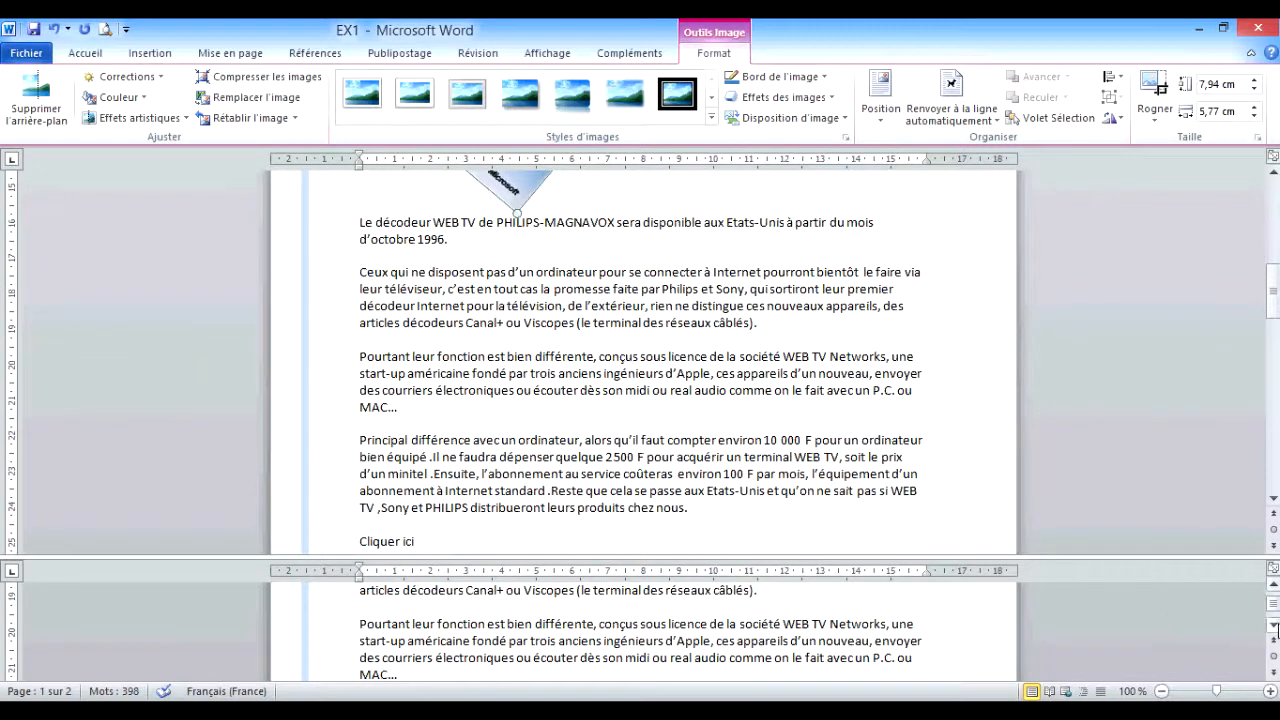
left_click(1274, 624)
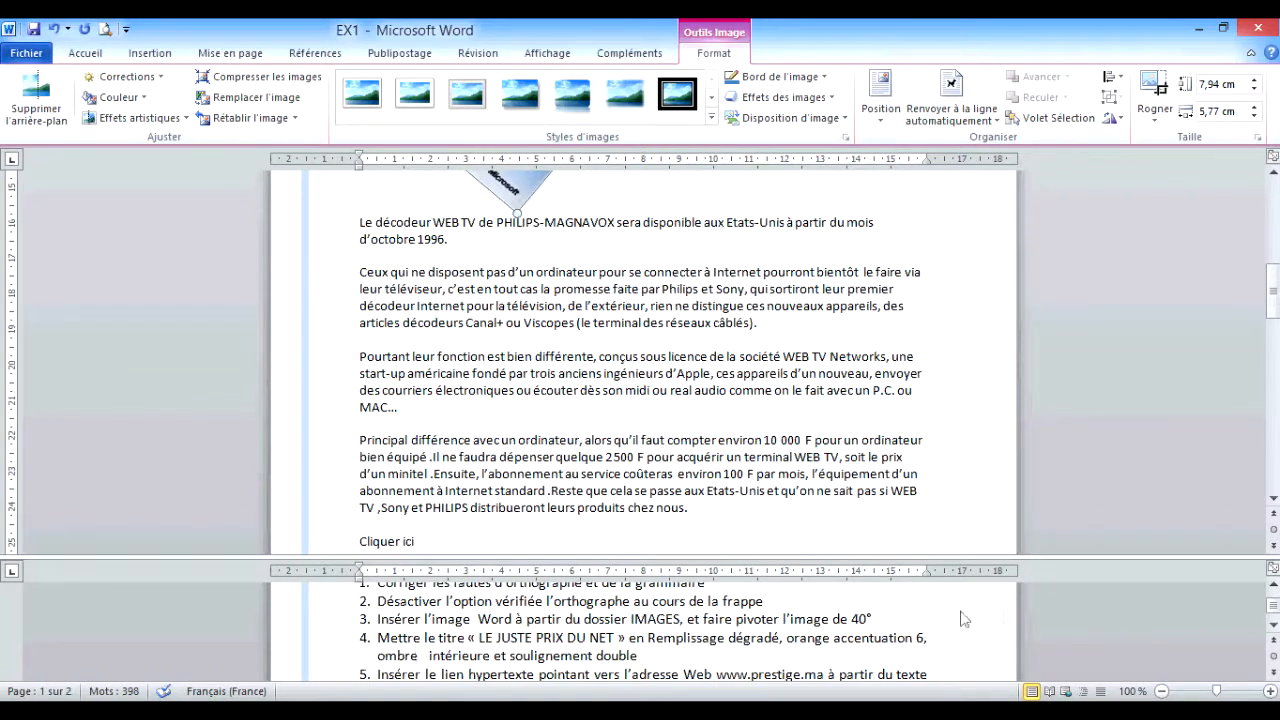
left_click(1273, 627)
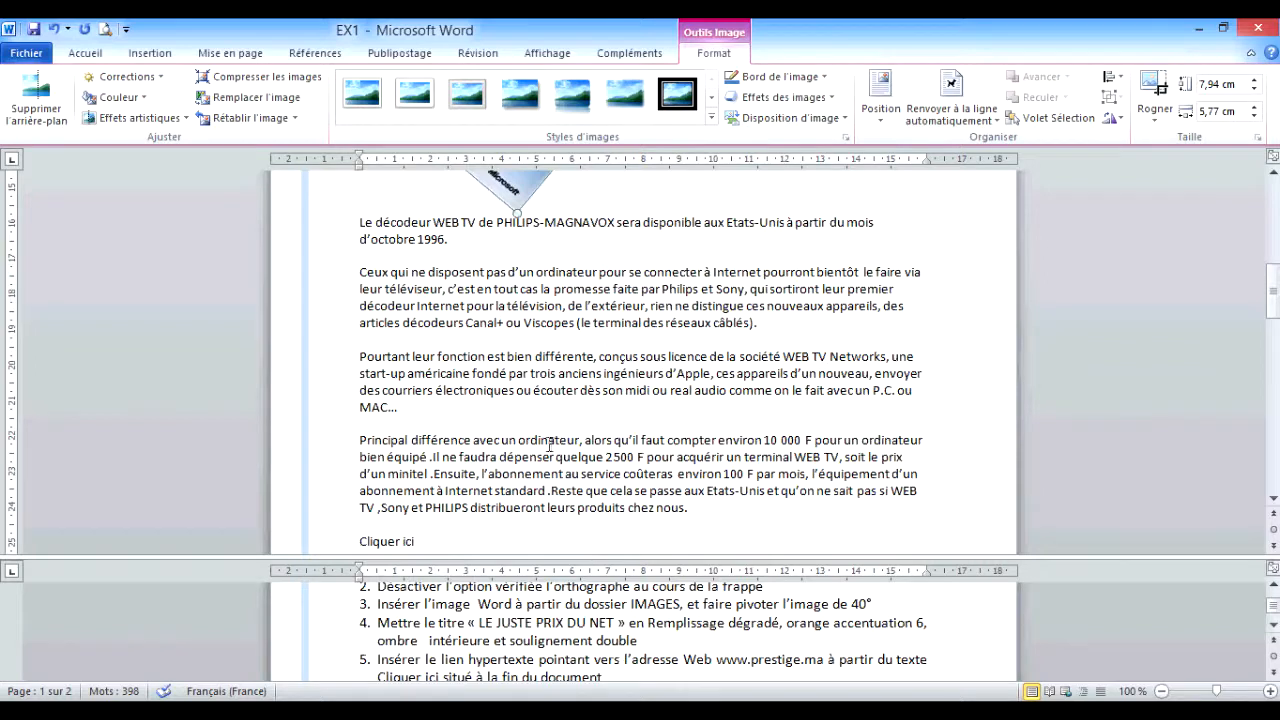
scroll(552, 448, "up", 8)
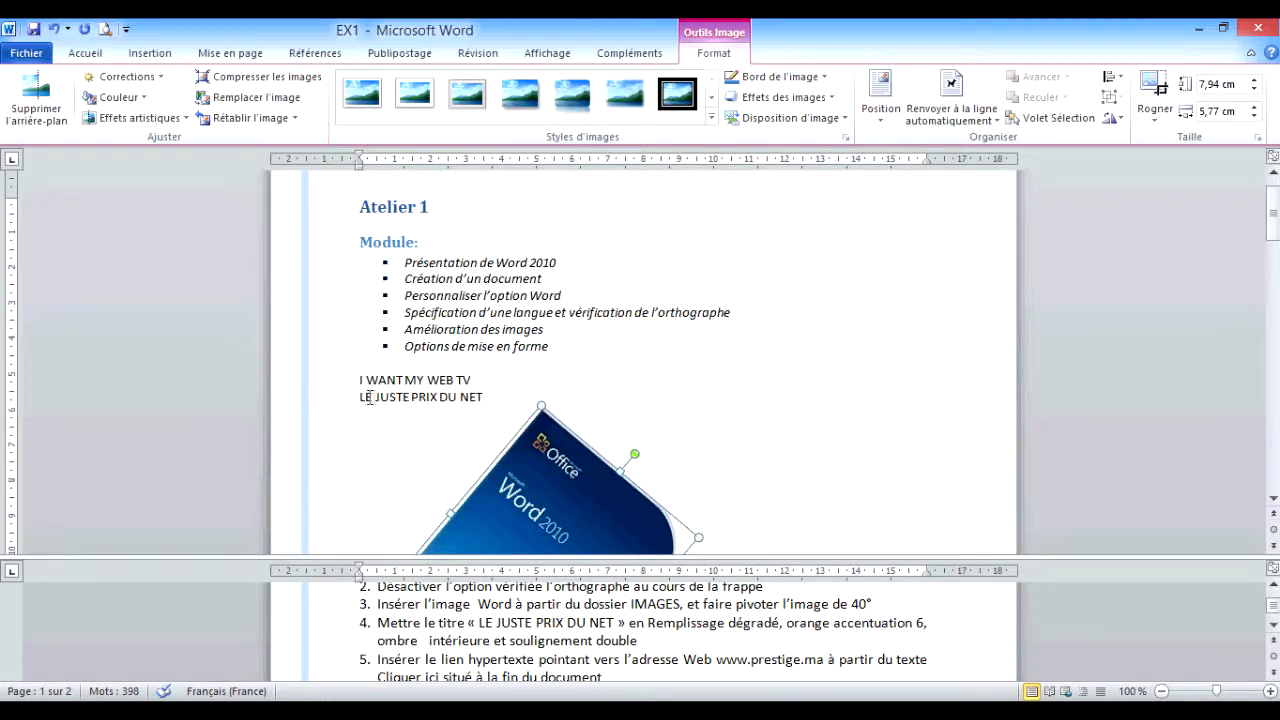
left_click(277, 405)
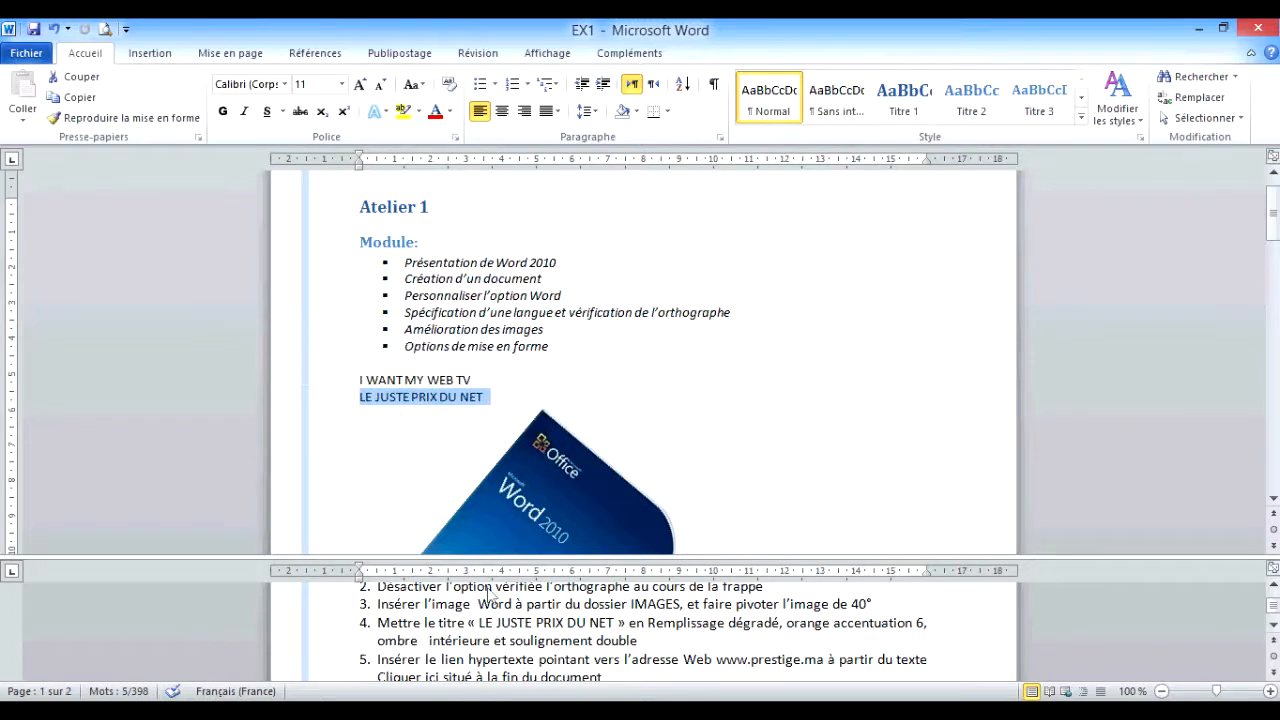
left_click(455, 137)
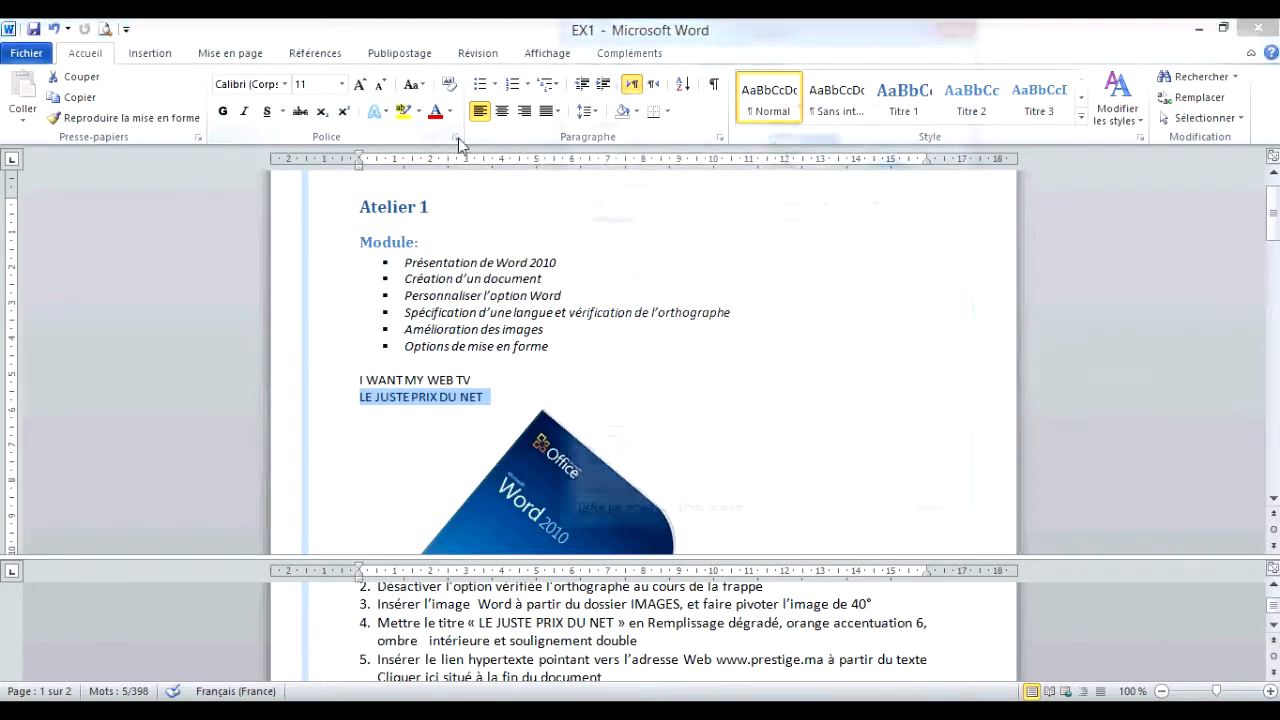
left_click_drag(718, 28, 812, 28)
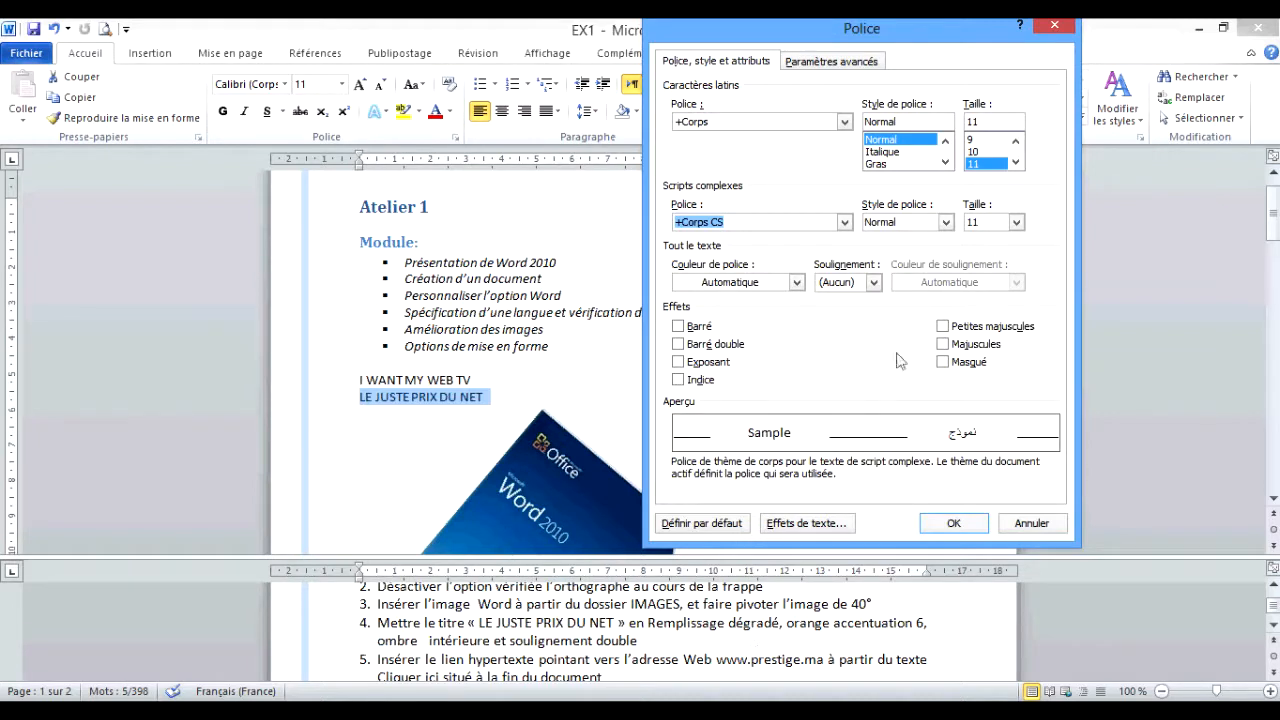
left_click(806, 524)
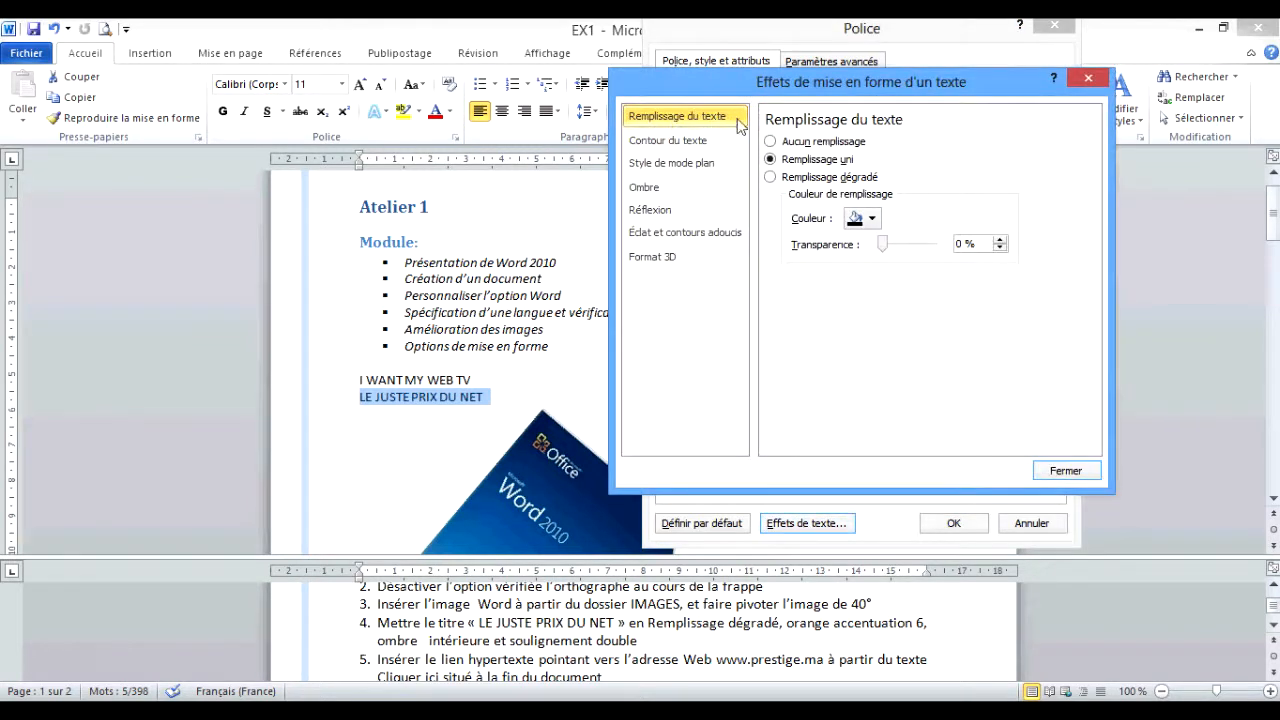
left_click(779, 180)
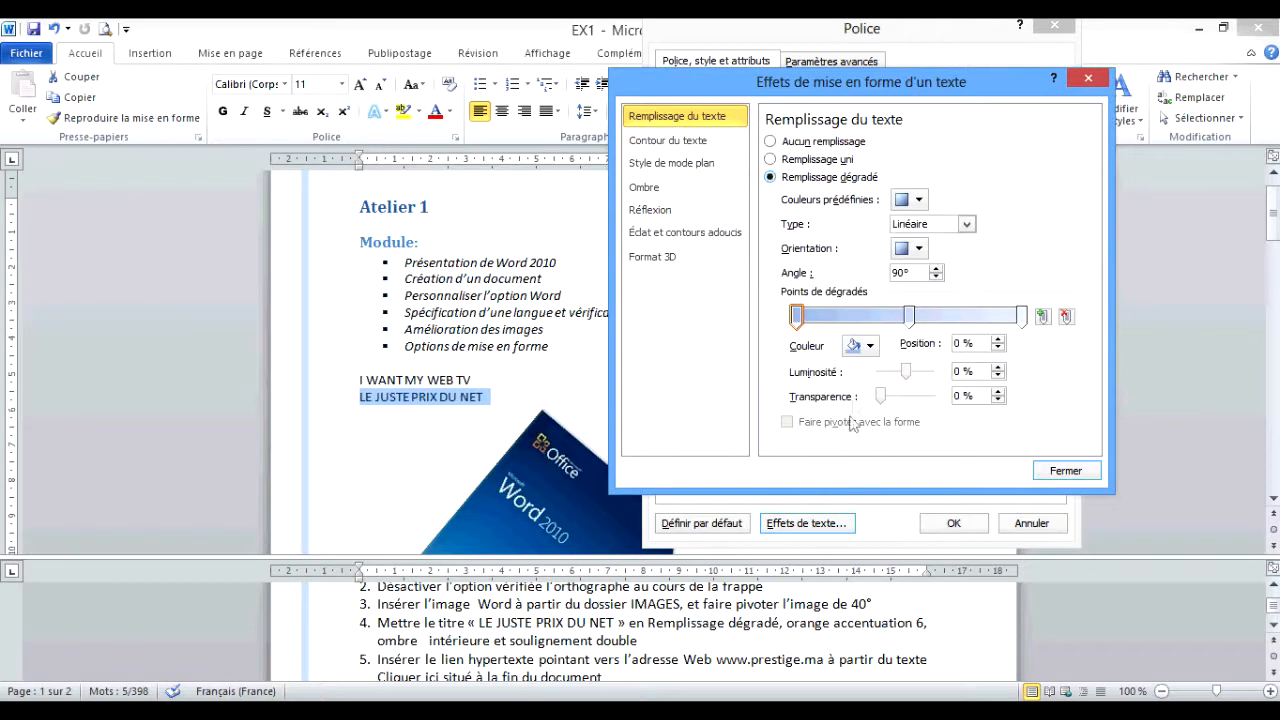
left_click(870, 347)
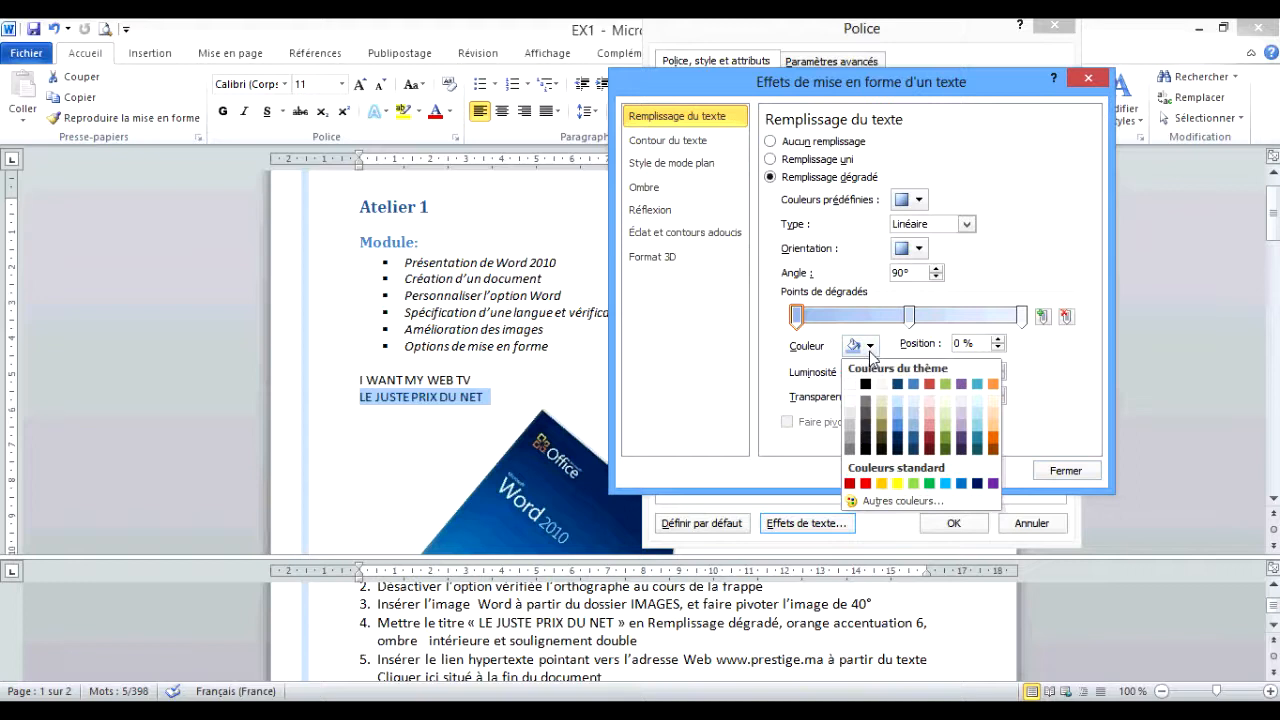
left_click(993, 388)
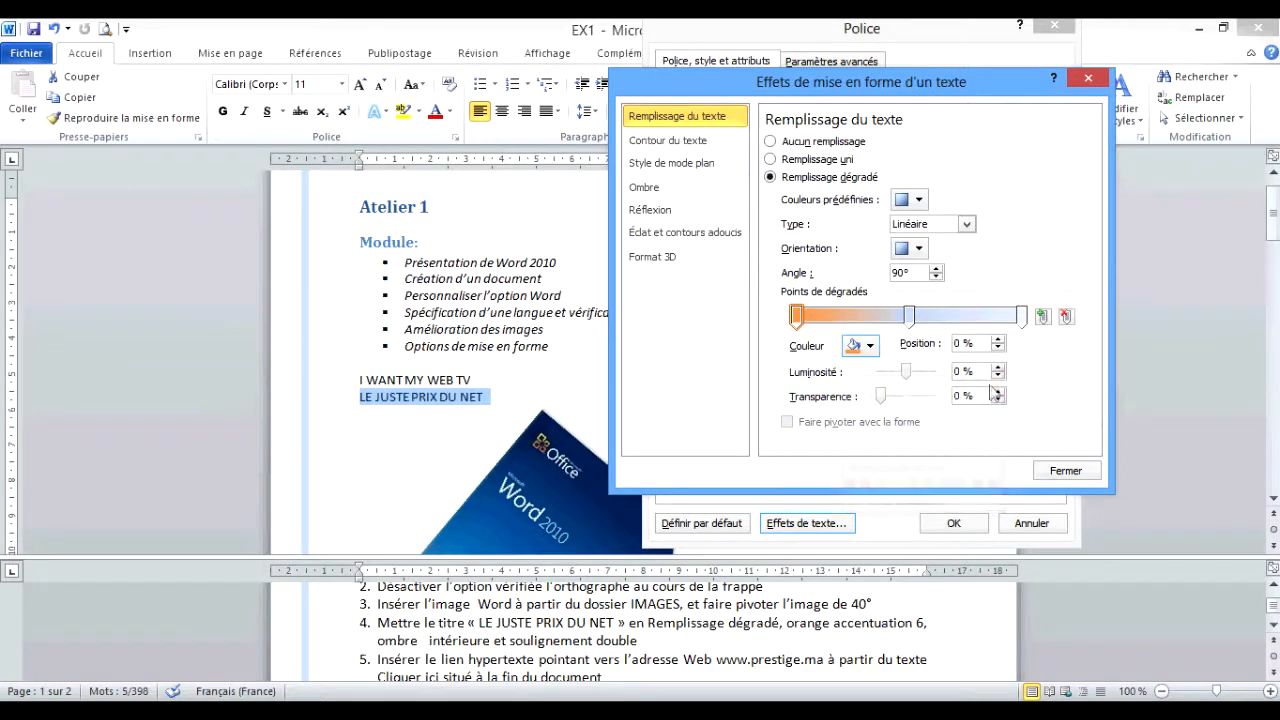
Add the centred inner shadow preset (Interne) to the title's text effects
left_click(648, 190)
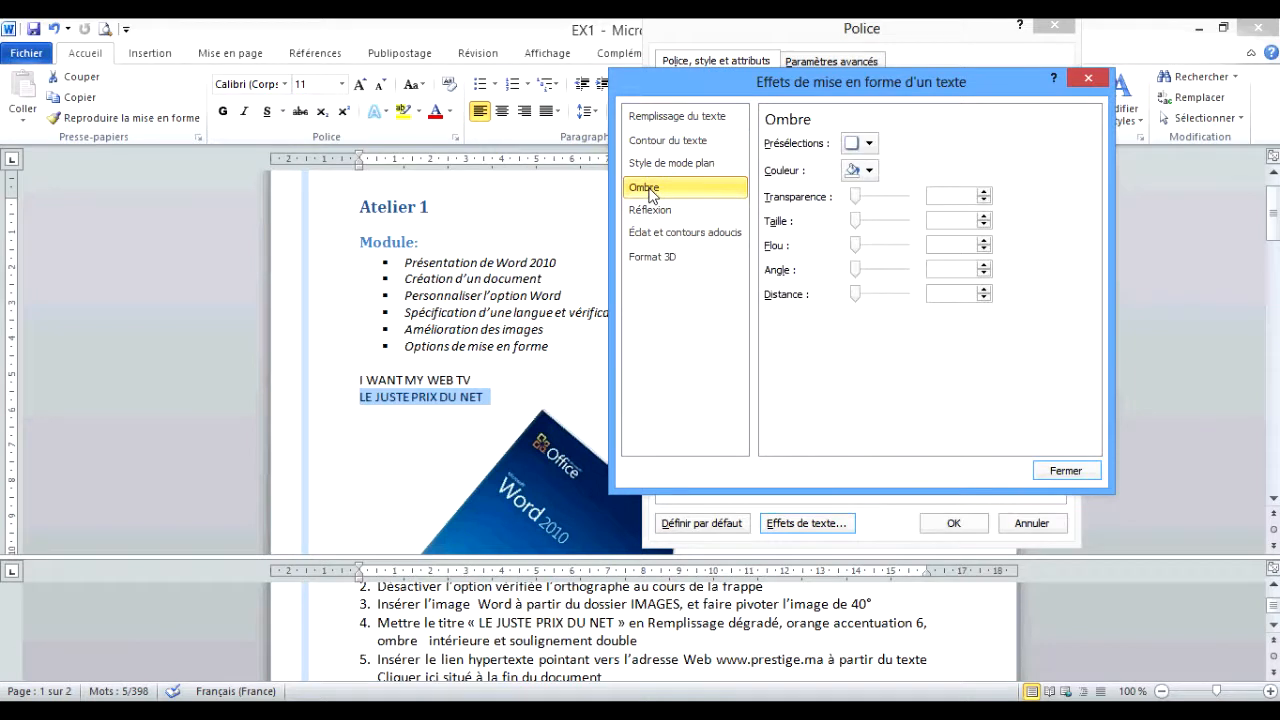
left_click(870, 144)
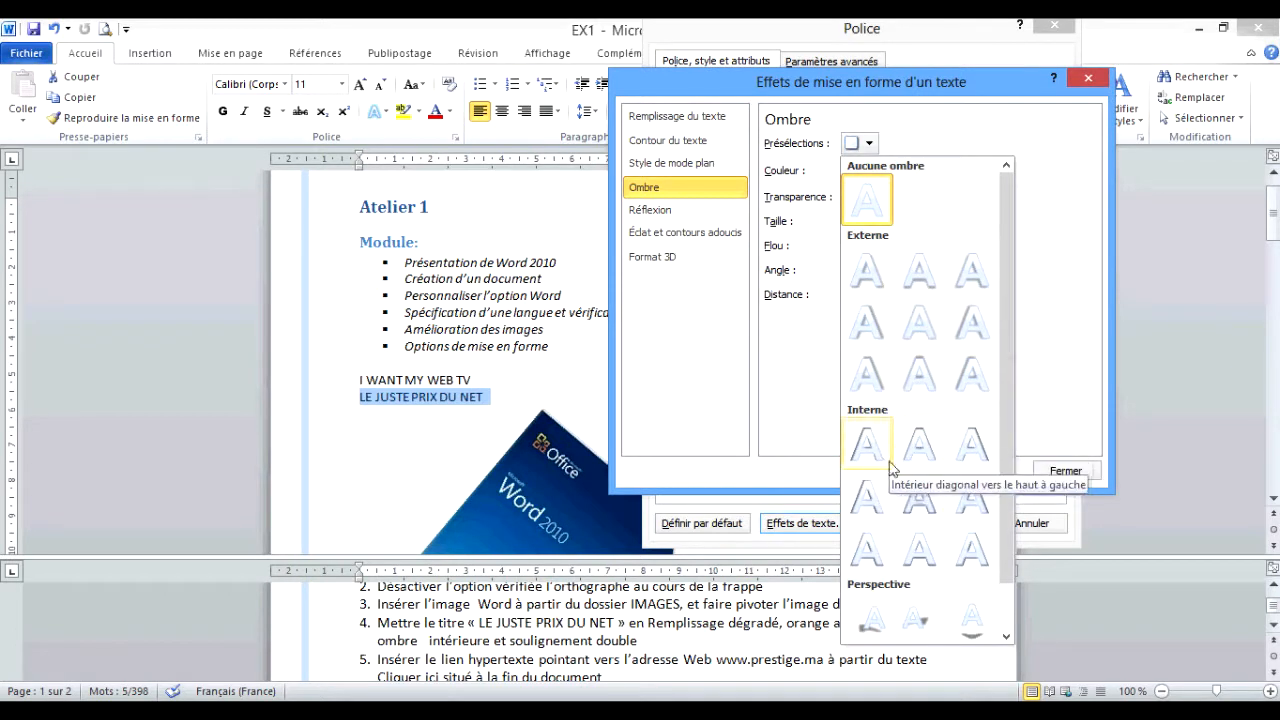
left_click(915, 498)
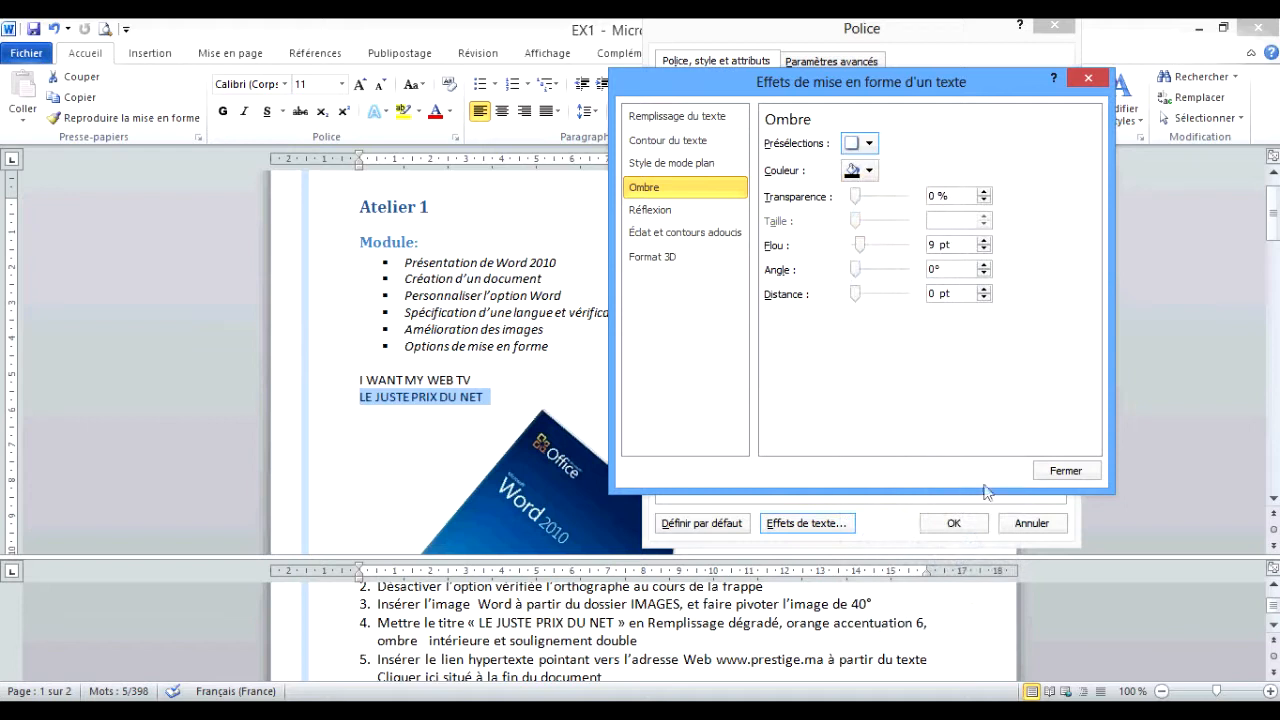
left_click(1065, 471)
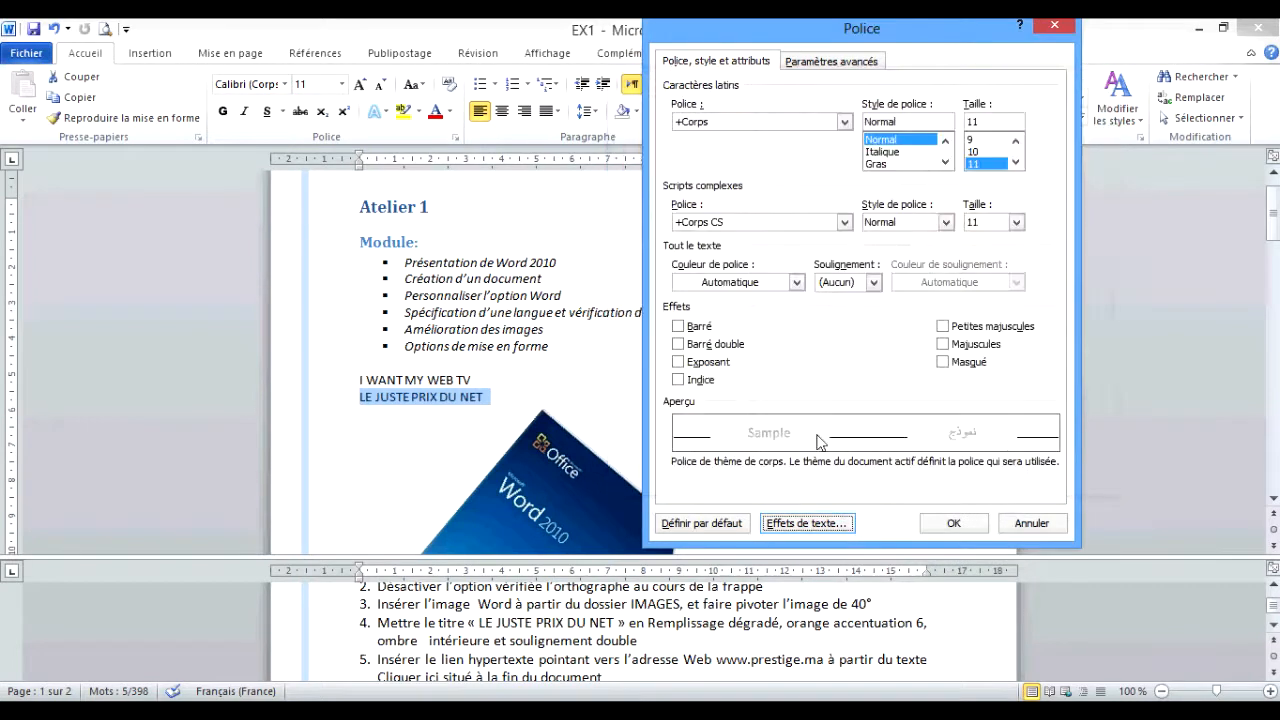
Apply a double underline to the title "LE JUSTE PRIX DU NET" and confirm its font settings
left_click(873, 282)
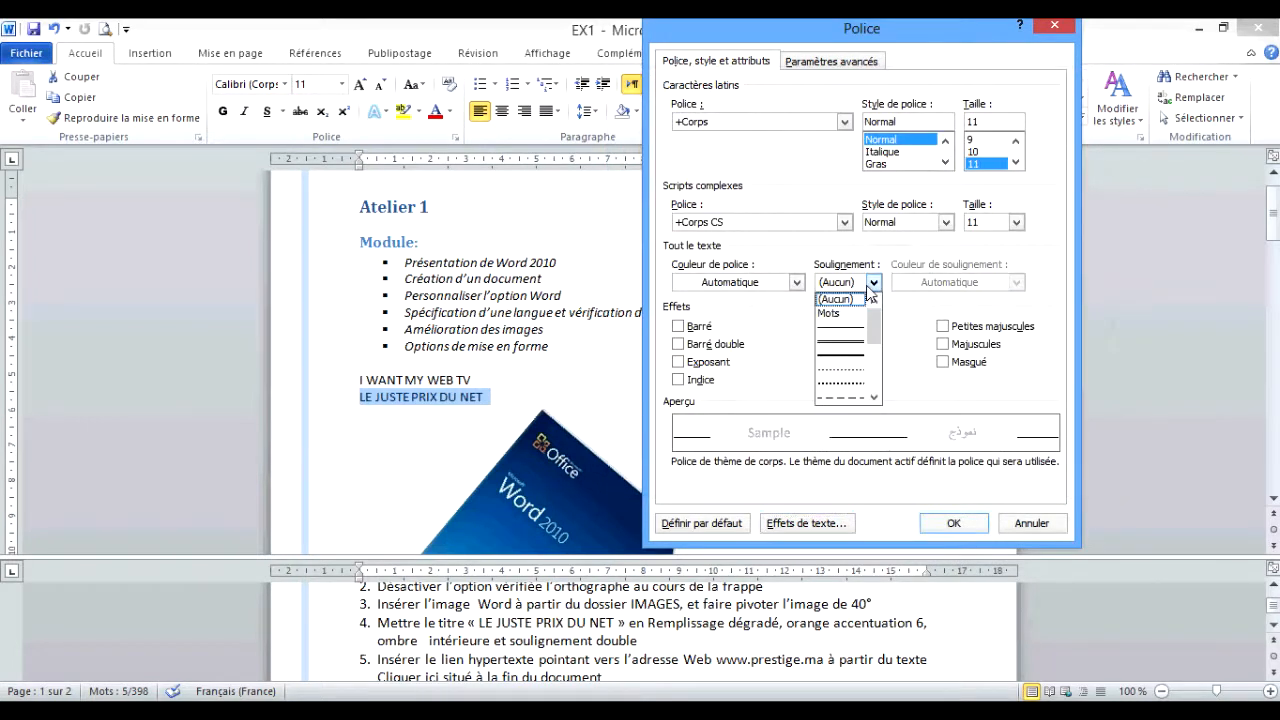
left_click(845, 344)
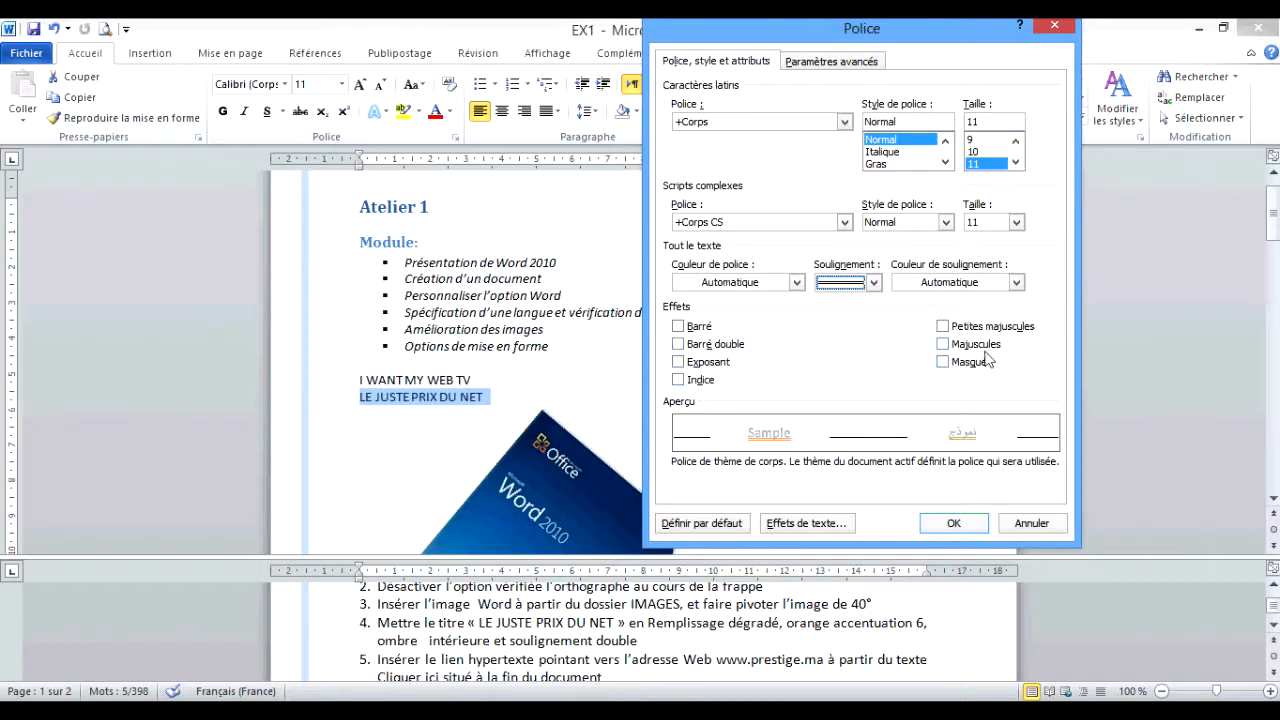
left_click(952, 522)
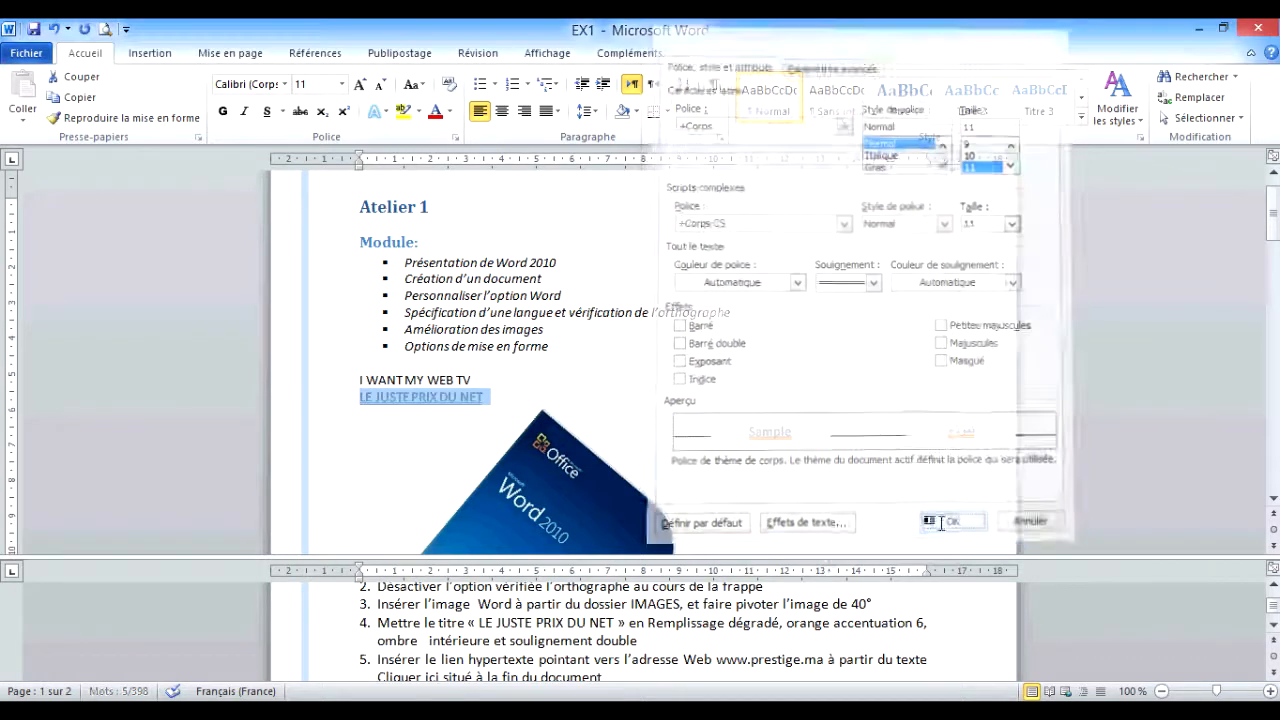
left_click(1274, 626)
left_click(1274, 626)
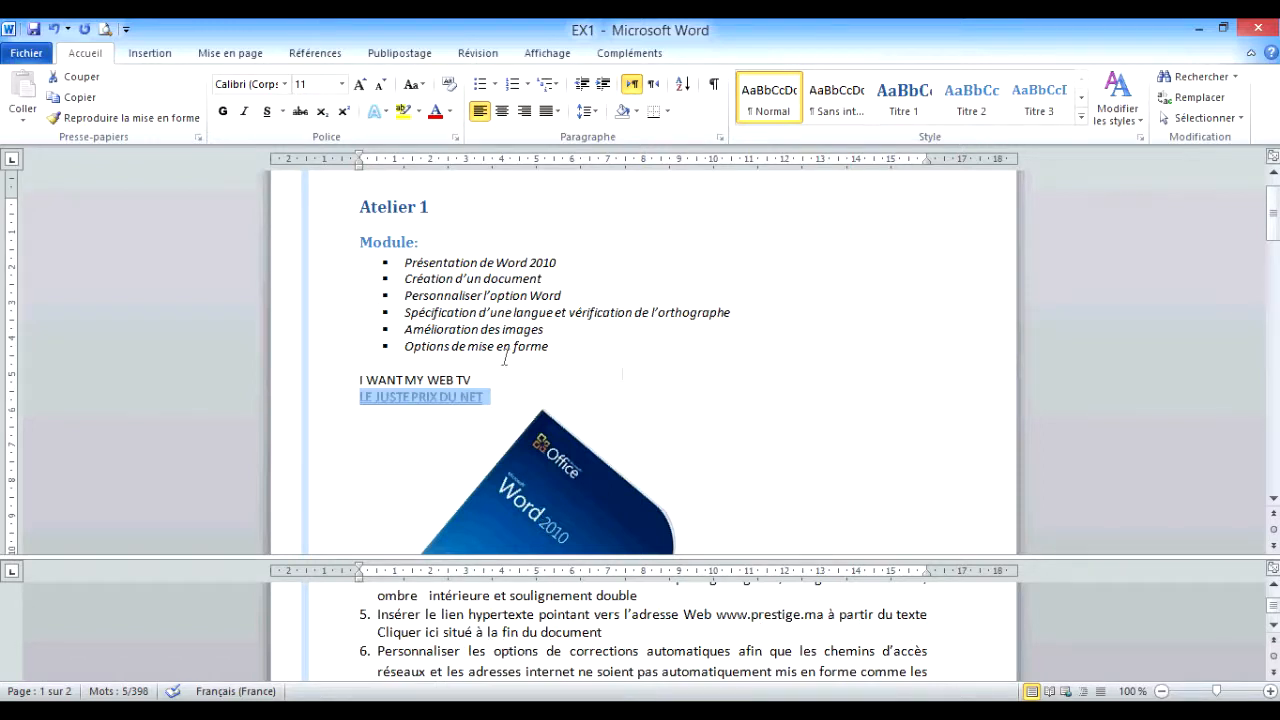
left_click(771, 377)
scroll(774, 382, "down", 8)
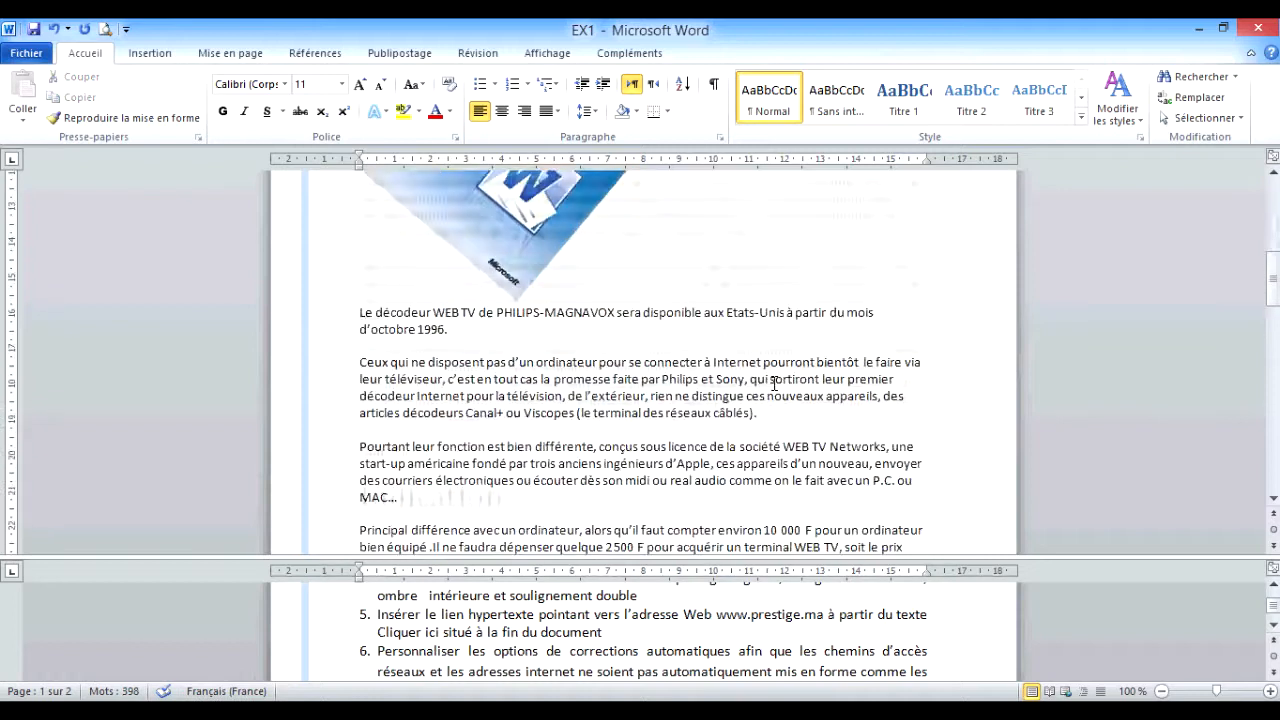
scroll(774, 382, "down", 6)
left_click(411, 318)
left_click(300, 326)
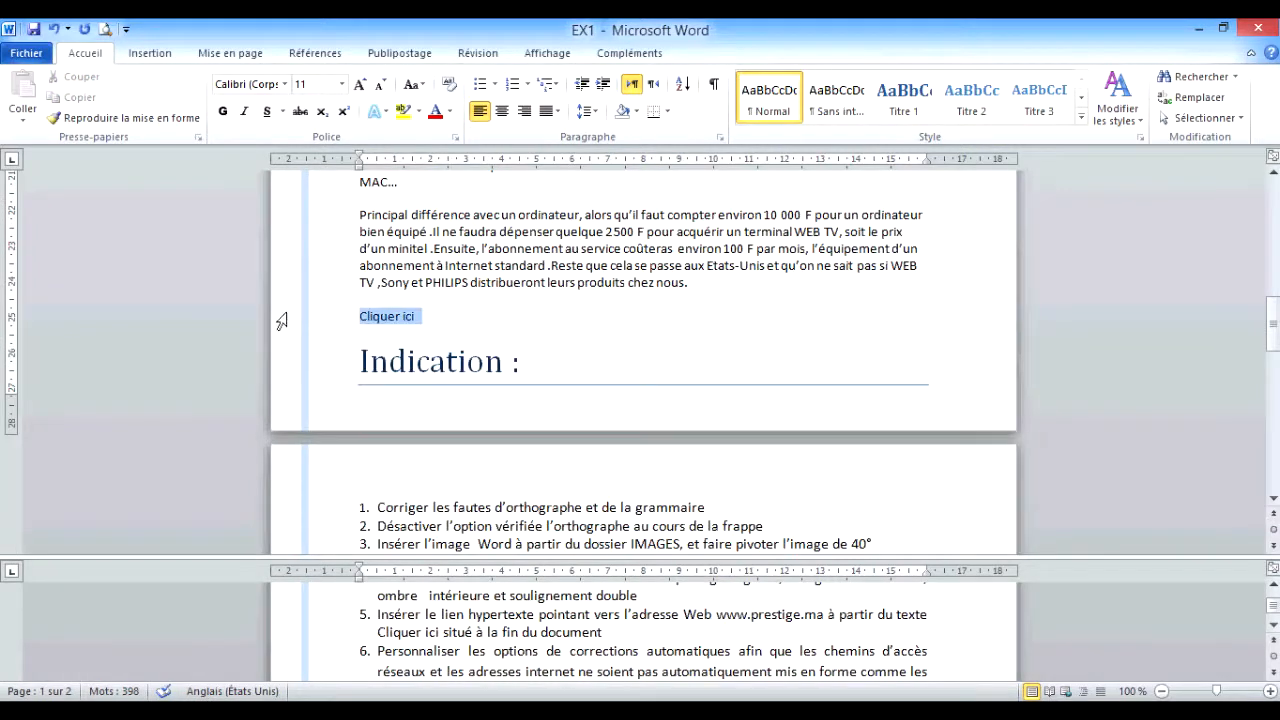
left_click(168, 55)
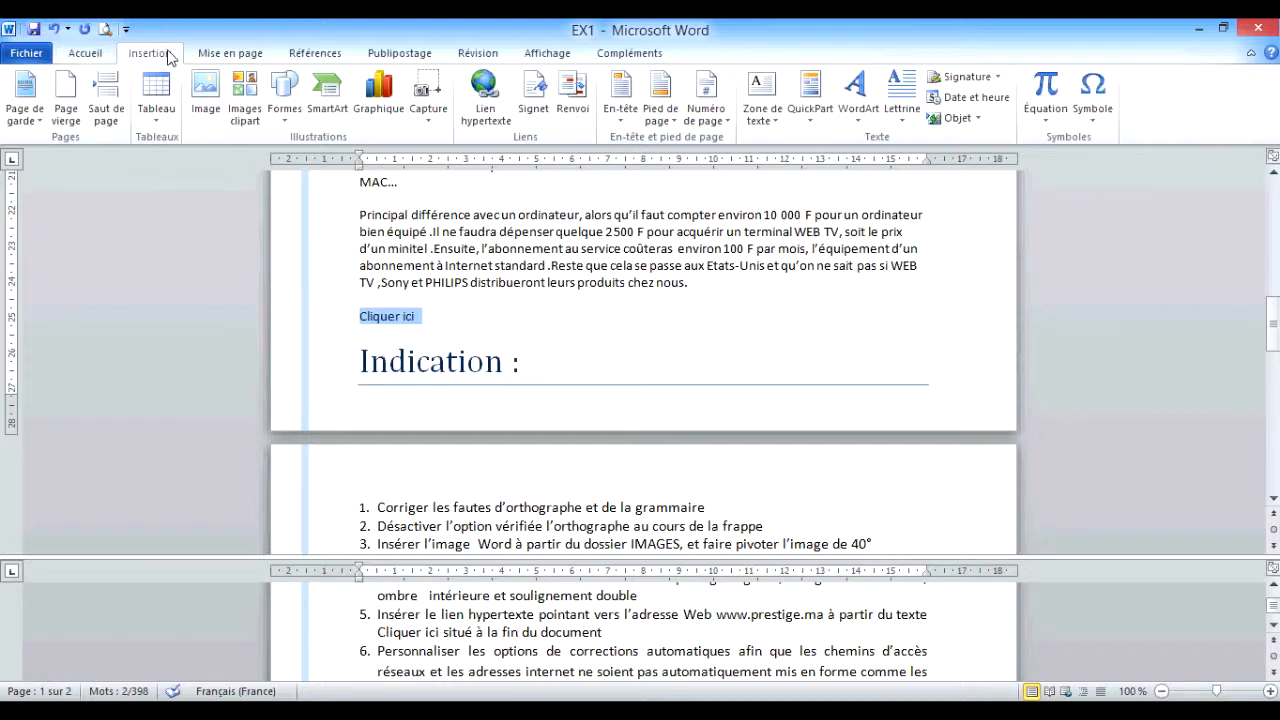
left_click(487, 113)
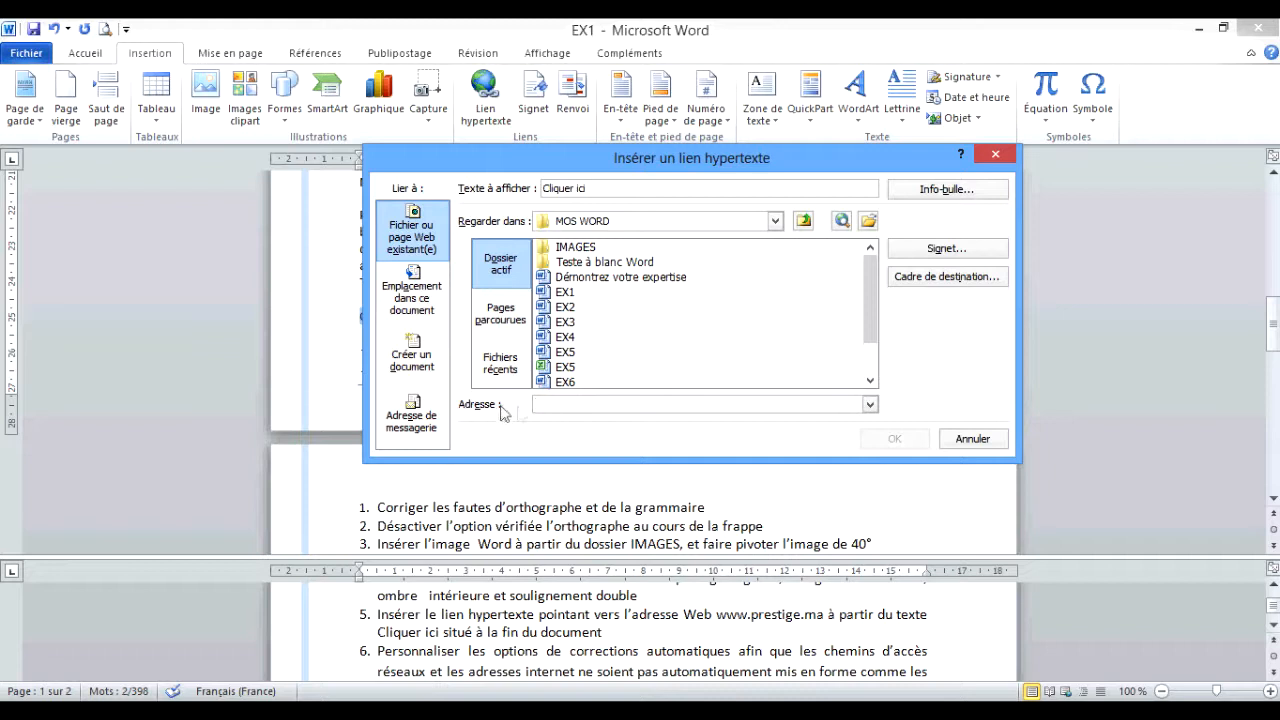
type("www.")
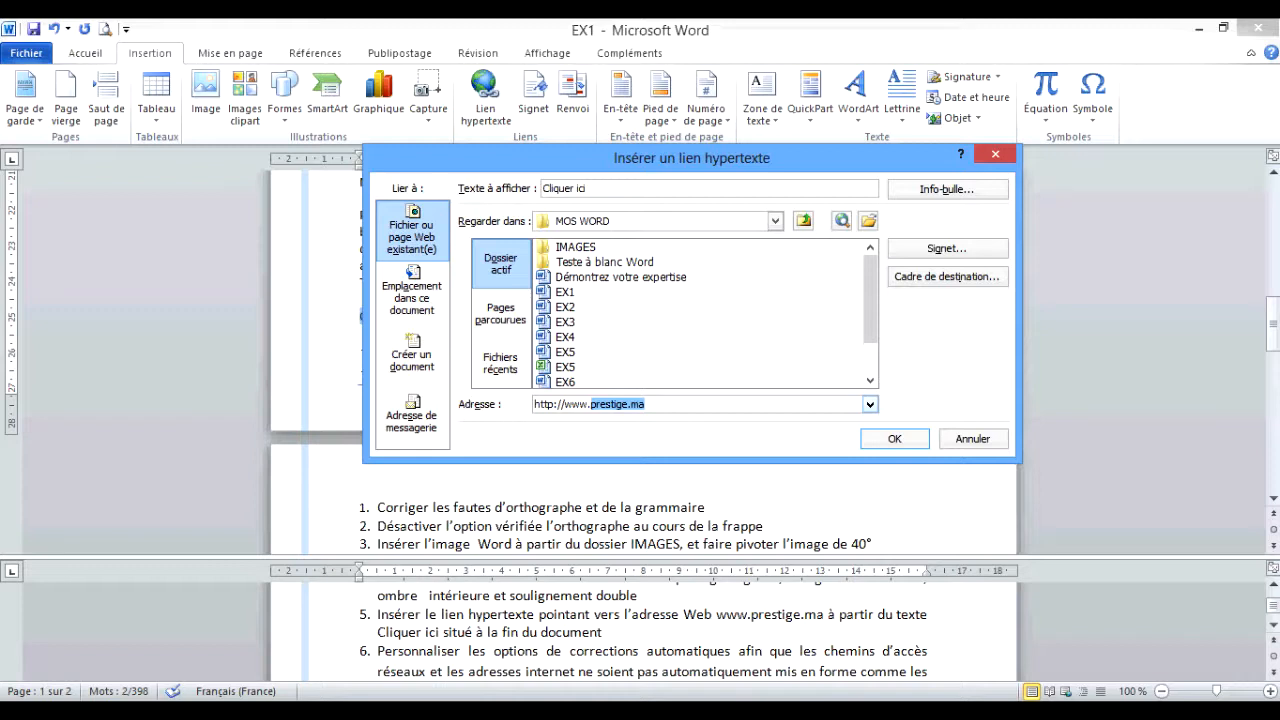
type("prestoi")
left_click(891, 446)
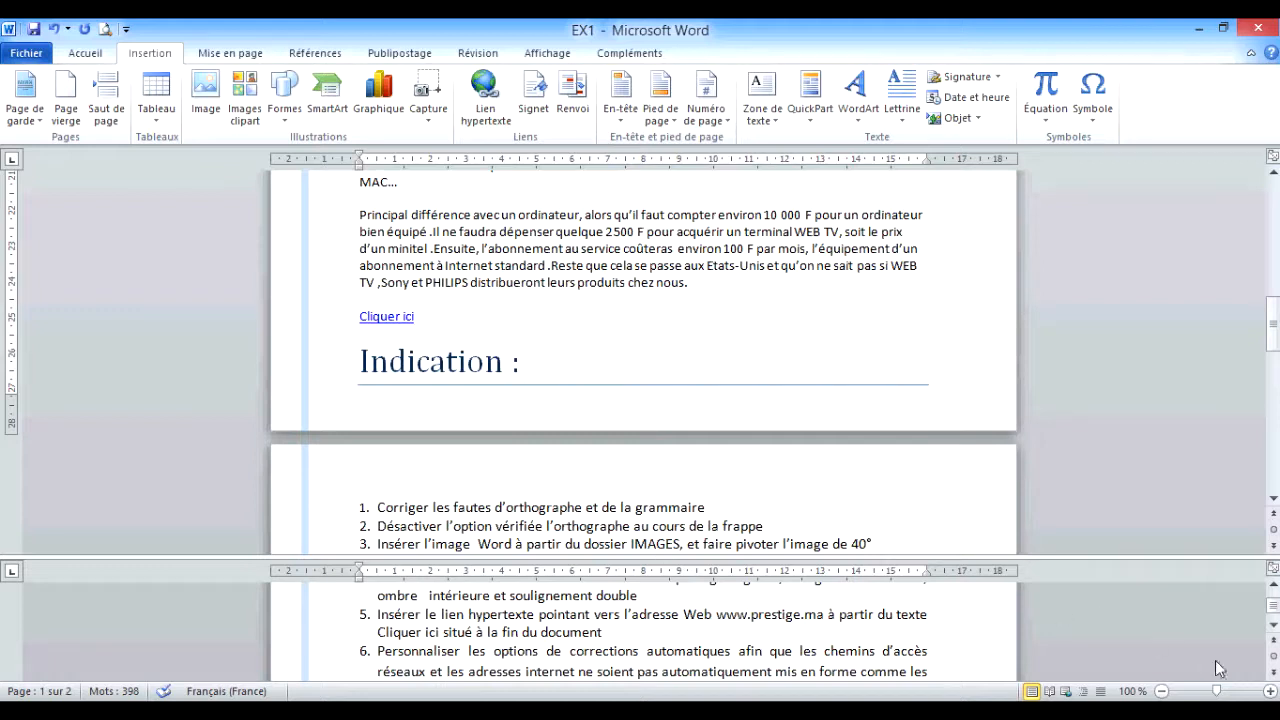
Turn off the as-you-type replacement of Internet and network addresses with hyperlinks in the AutoCorrect options
left_click(1272, 626)
left_click(1272, 626)
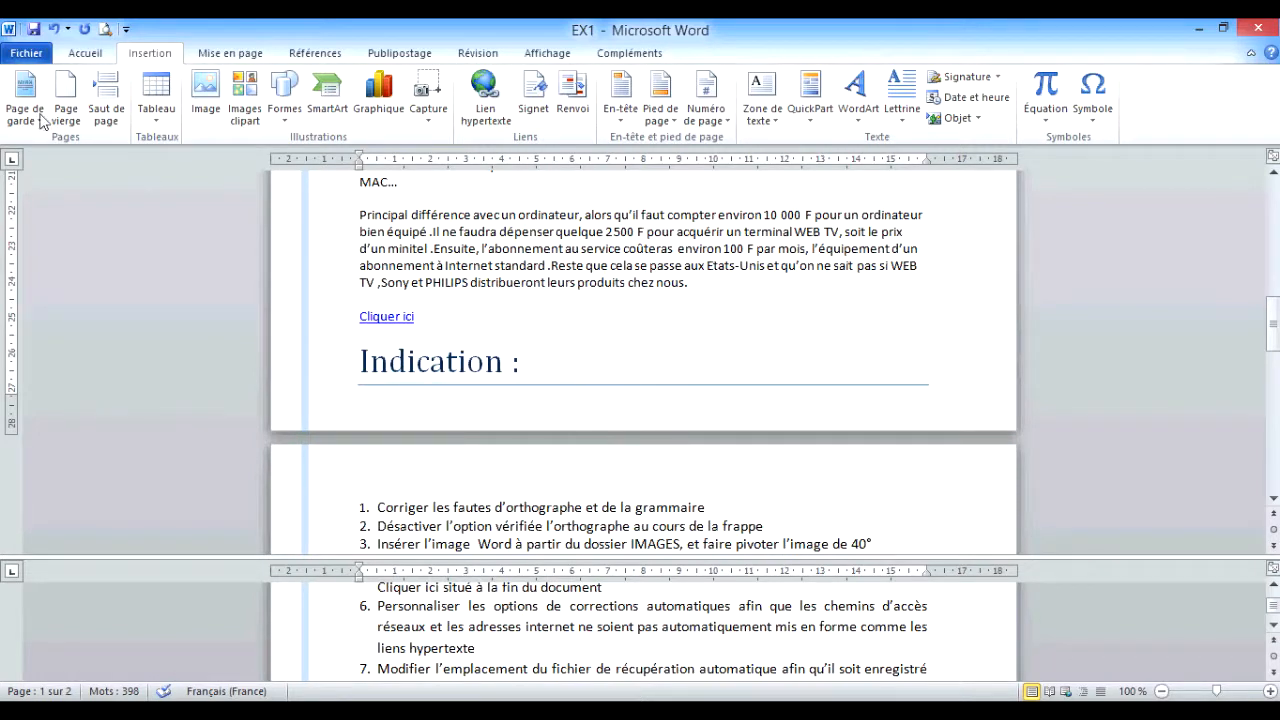
left_click(30, 53)
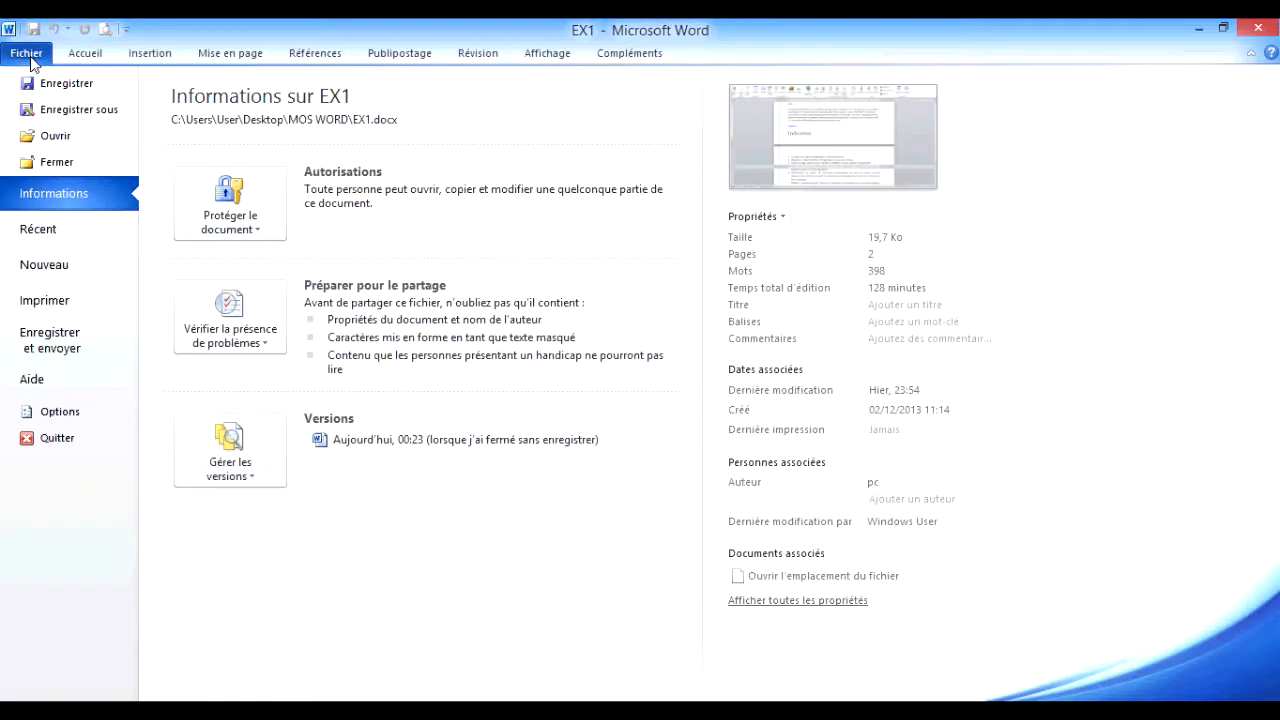
left_click(62, 411)
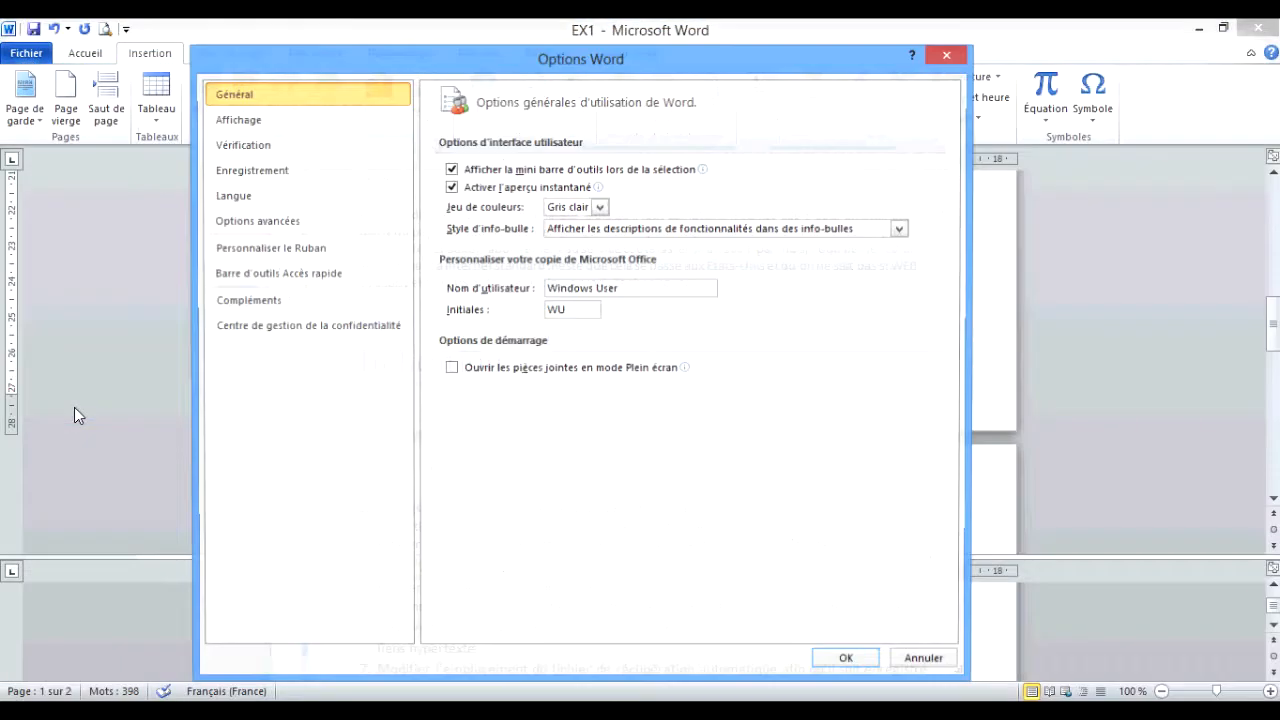
left_click(273, 150)
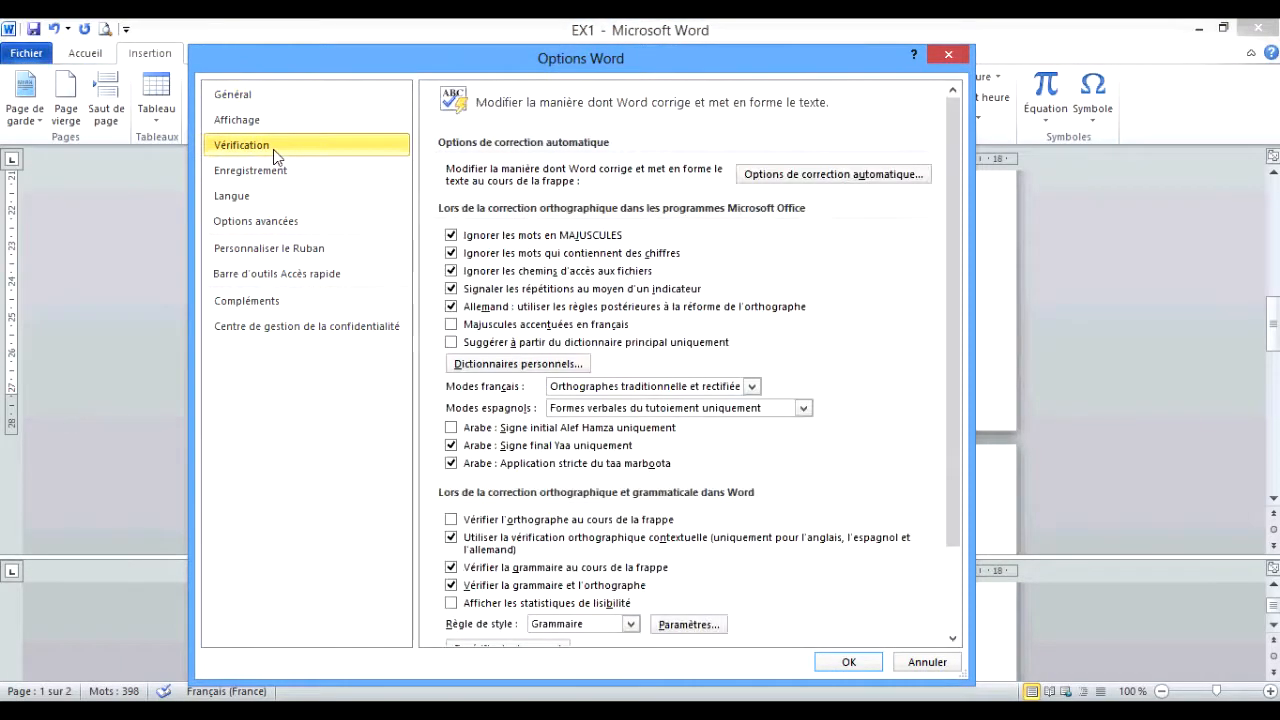
left_click(828, 176)
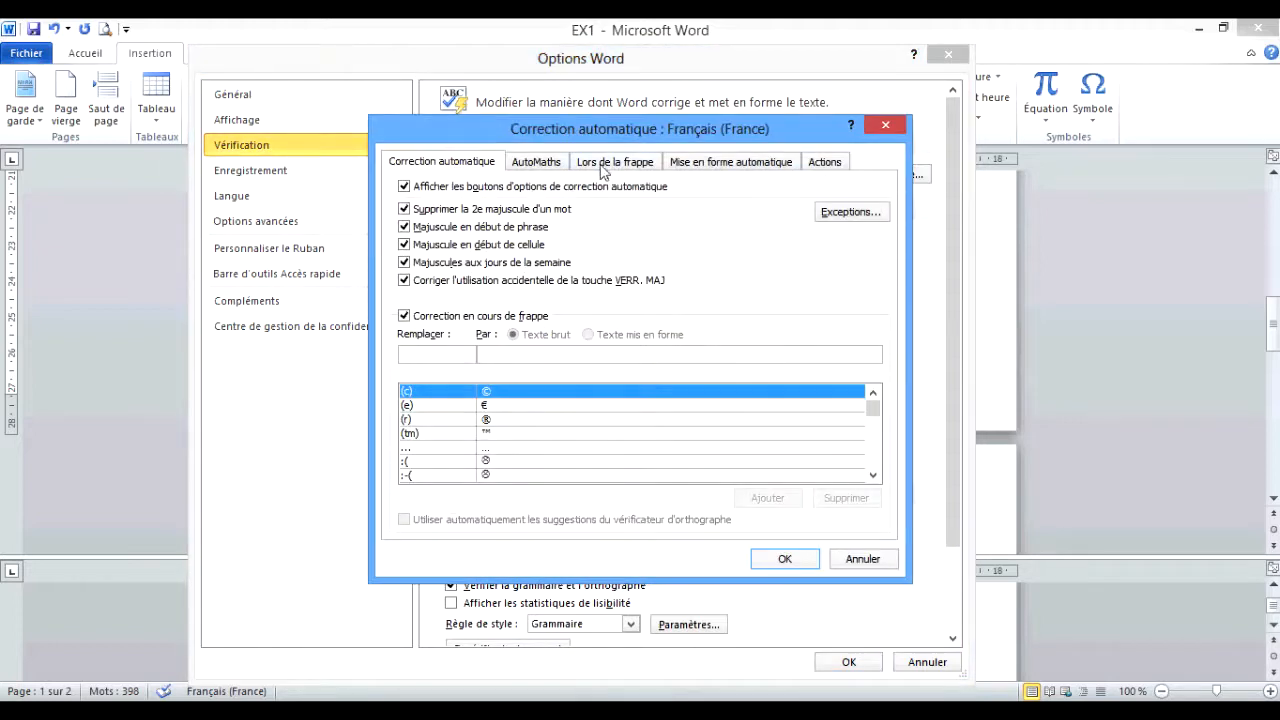
left_click(607, 164)
left_click(406, 259)
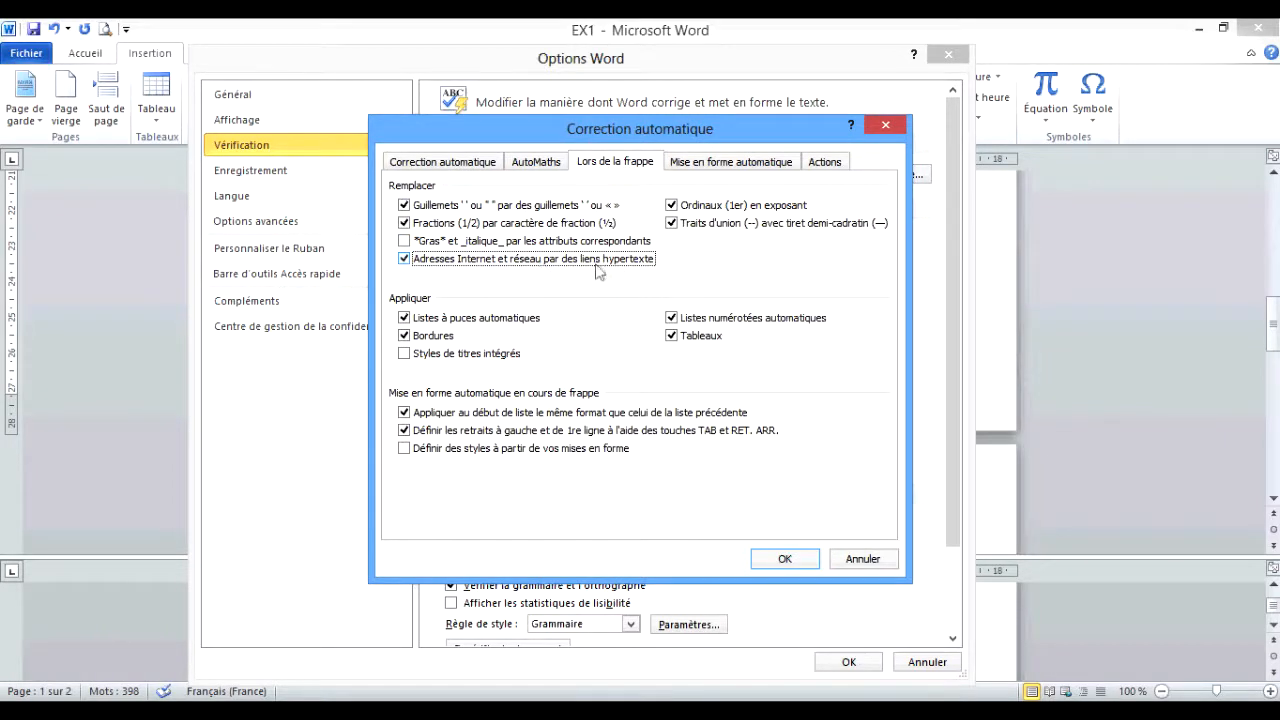
left_click(404, 260)
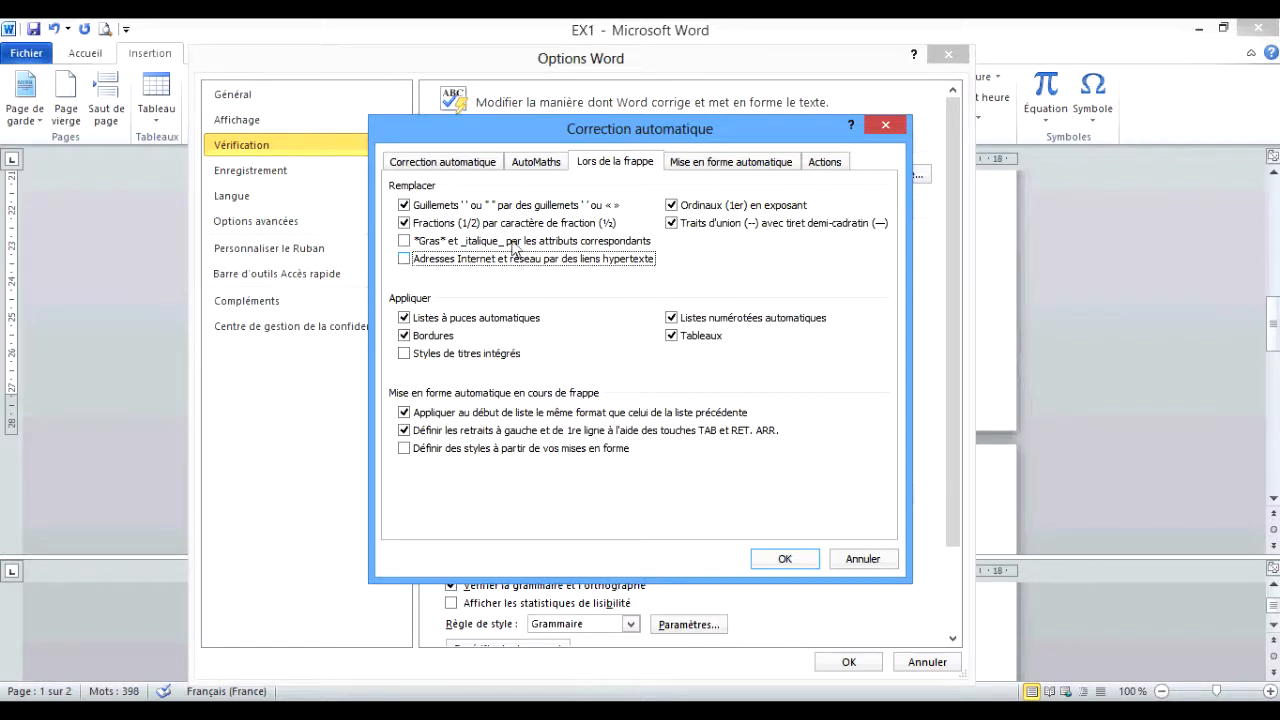
Turn off hyperlink replacement of Internet and network addresses in the automatic formatting settings and confirm the Word options
left_click(737, 162)
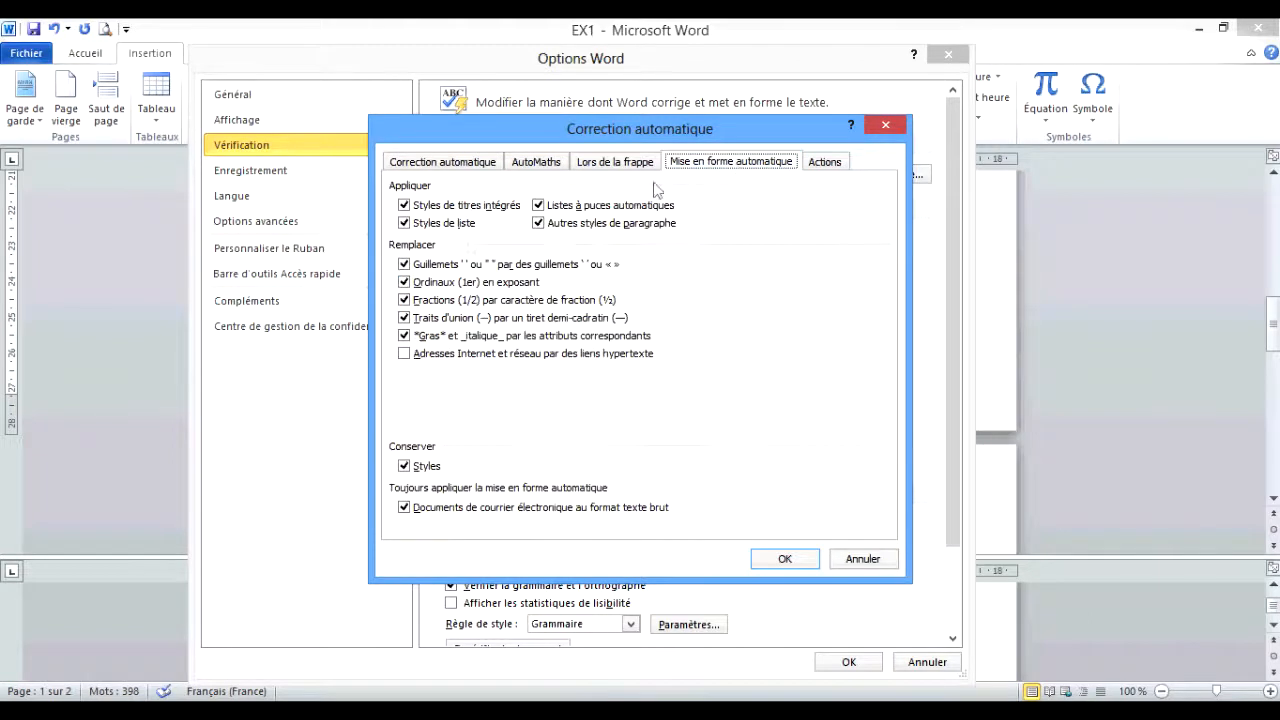
left_click(404, 354)
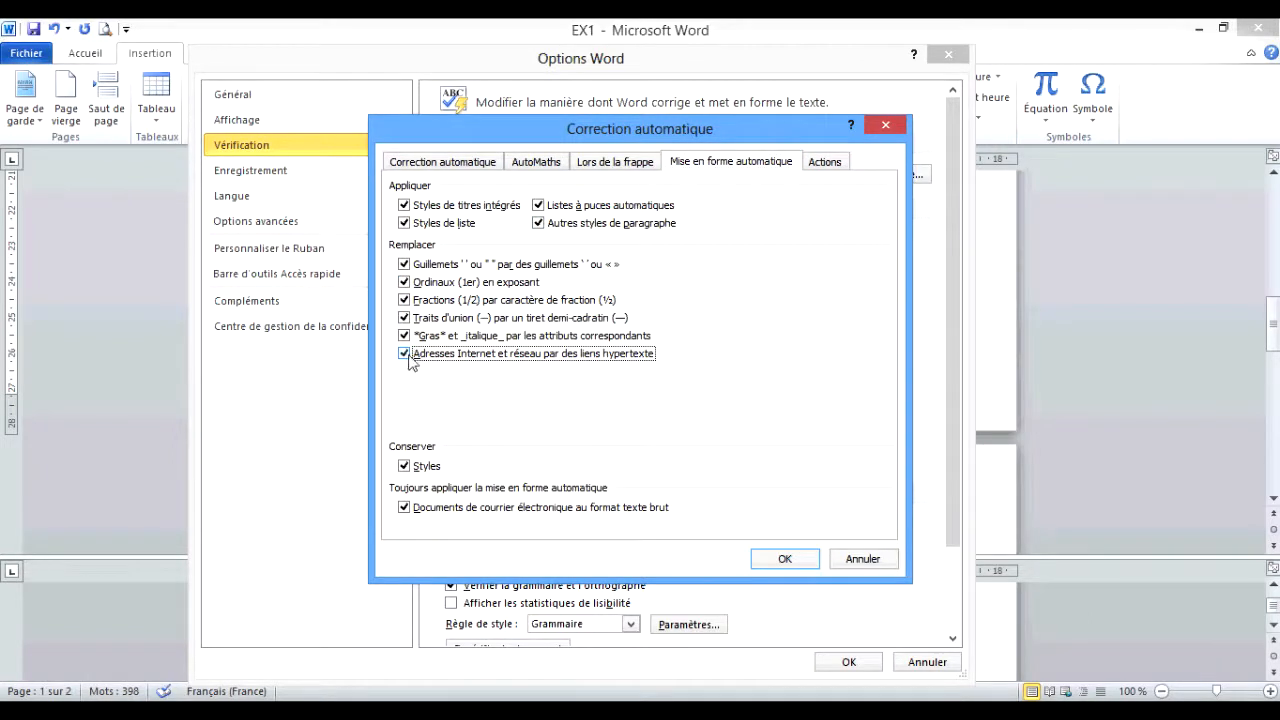
left_click(405, 356)
left_click(405, 356)
left_click(785, 556)
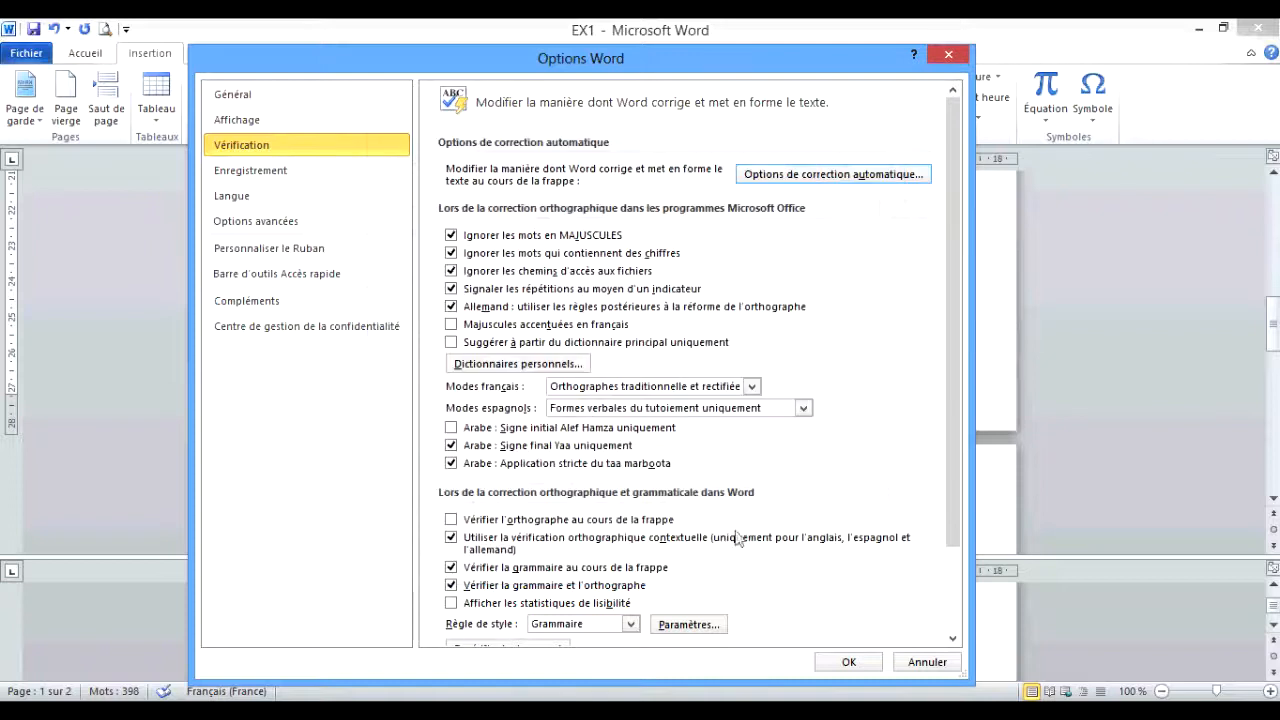
left_click(848, 661)
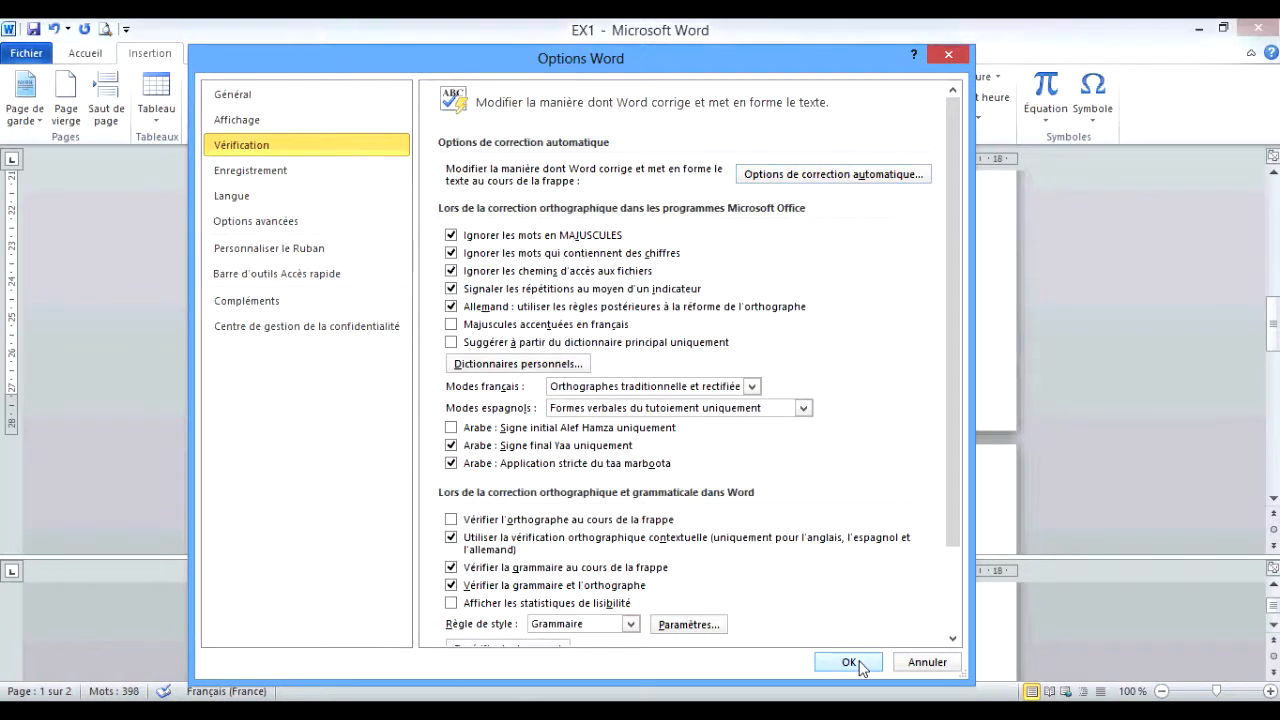
Set the AutoRecover file location to the "Mes documents" folder under User and confirm the Word options
left_click(1273, 625)
left_click(1273, 625)
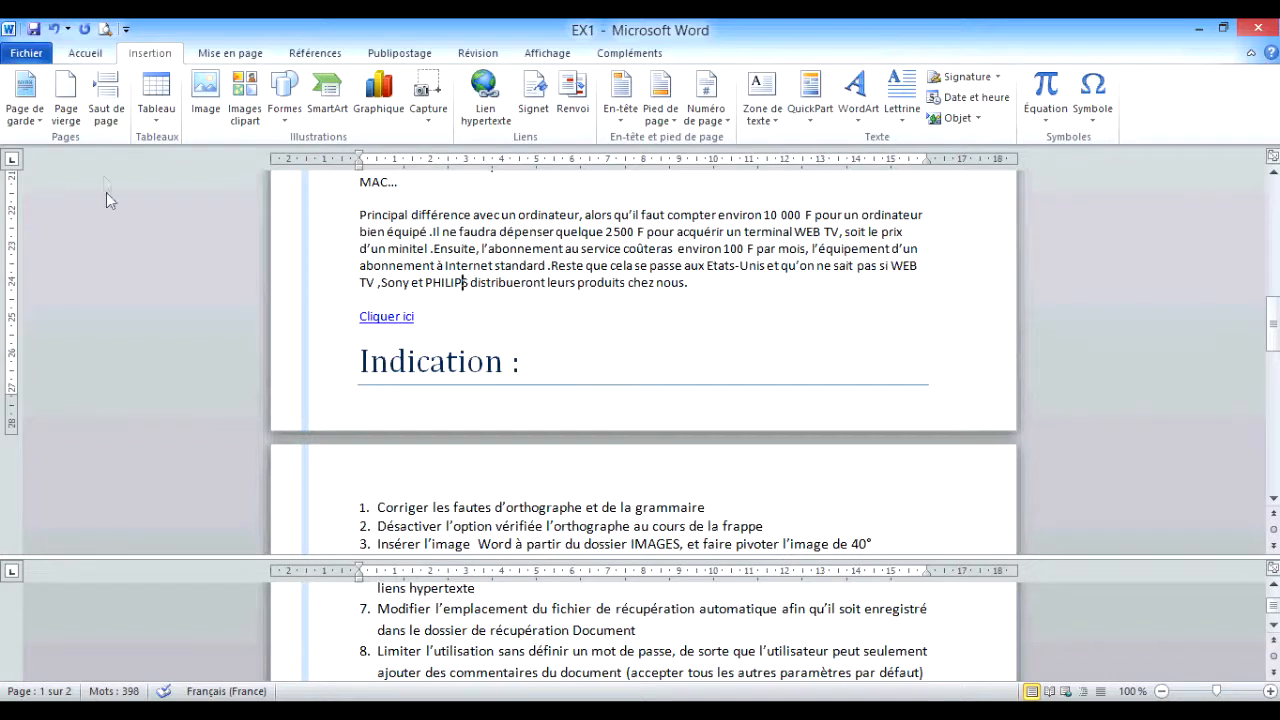
left_click(33, 57)
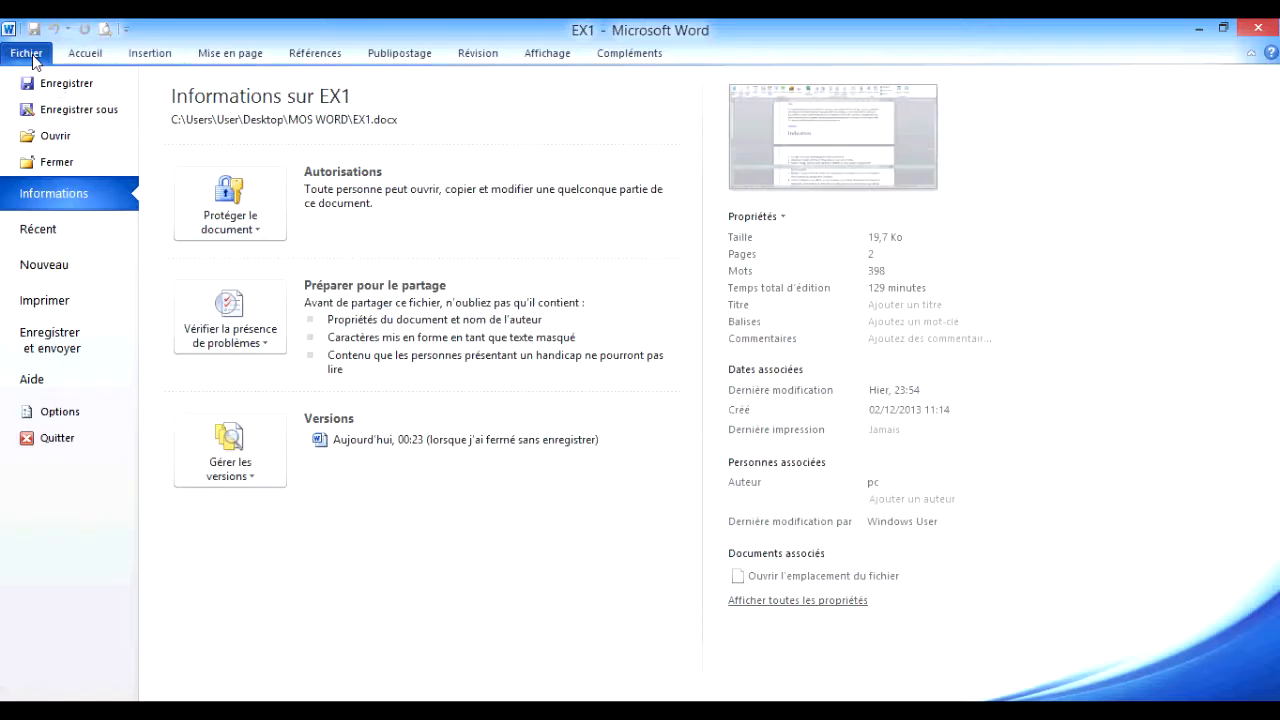
left_click(58, 411)
left_click(289, 173)
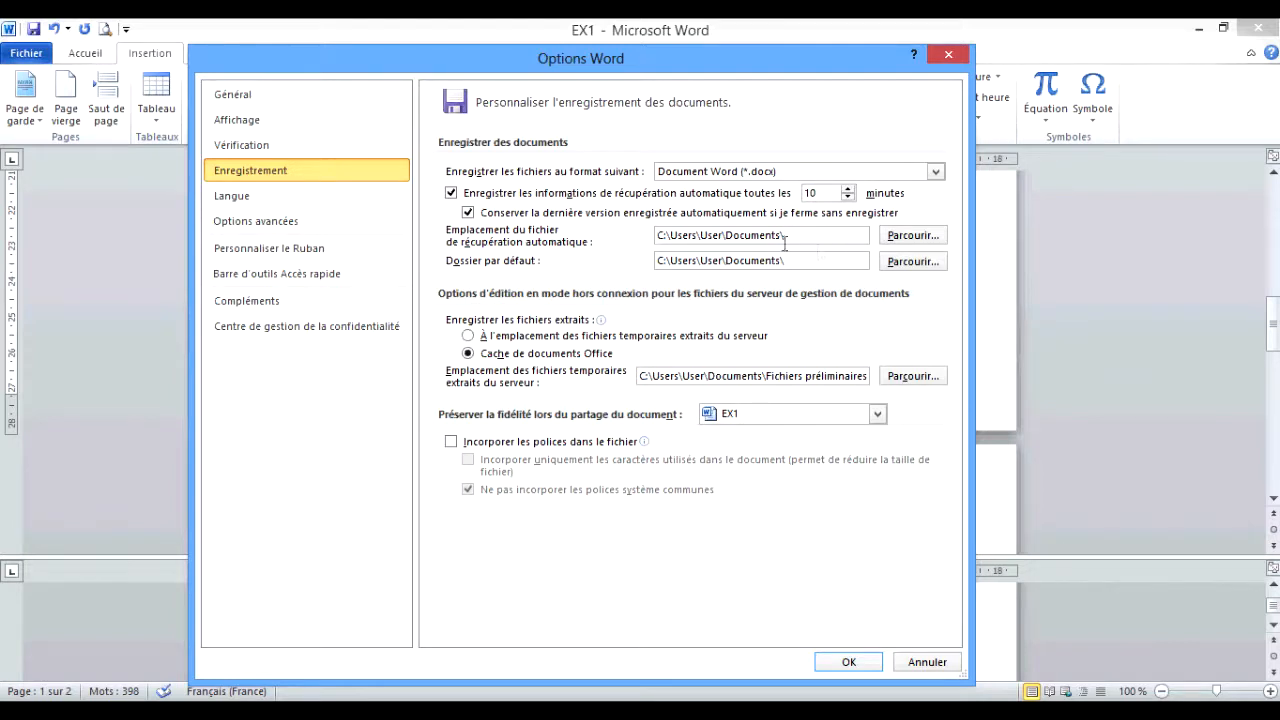
left_click(911, 241)
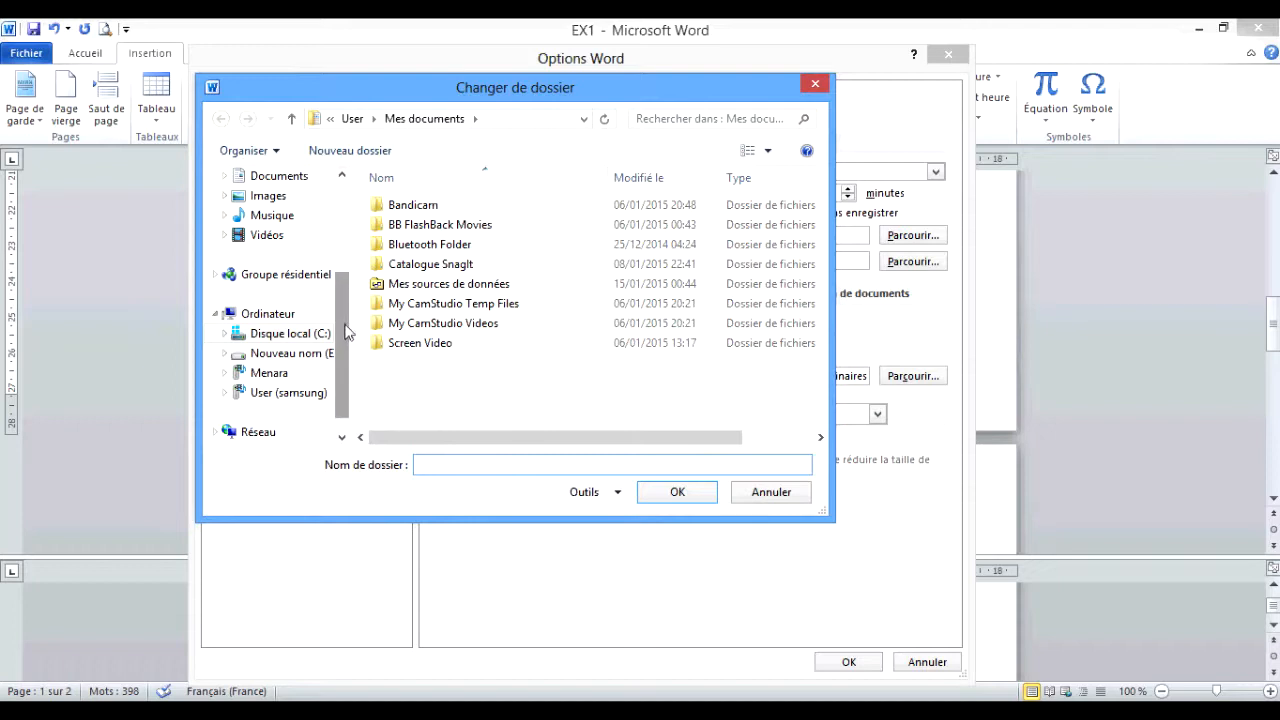
left_click_drag(345, 333, 348, 229)
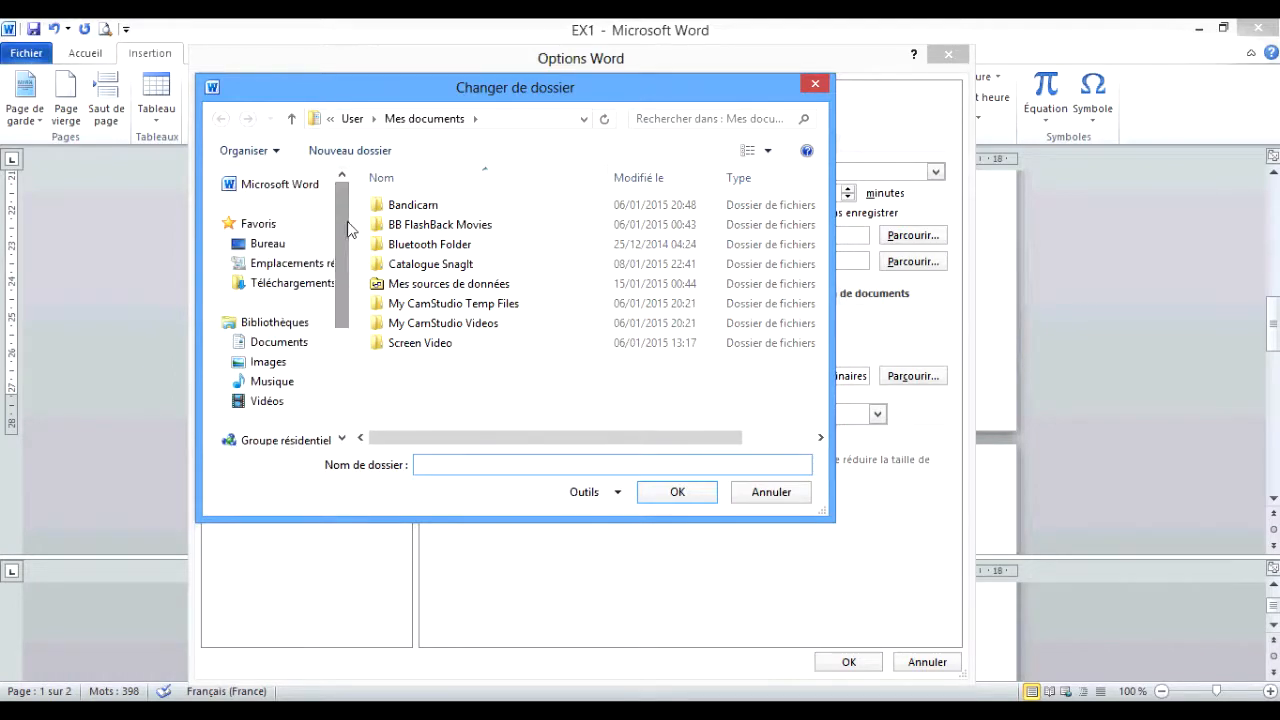
left_click(258, 245)
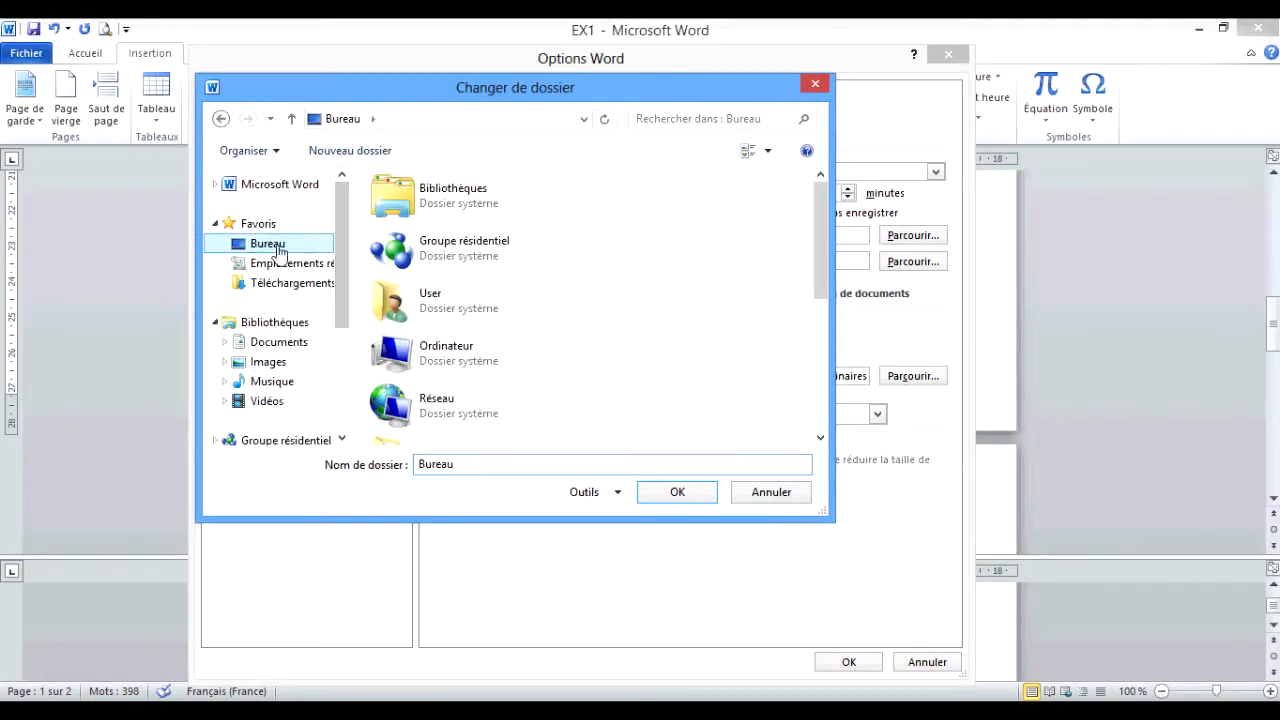
double_click(436, 310)
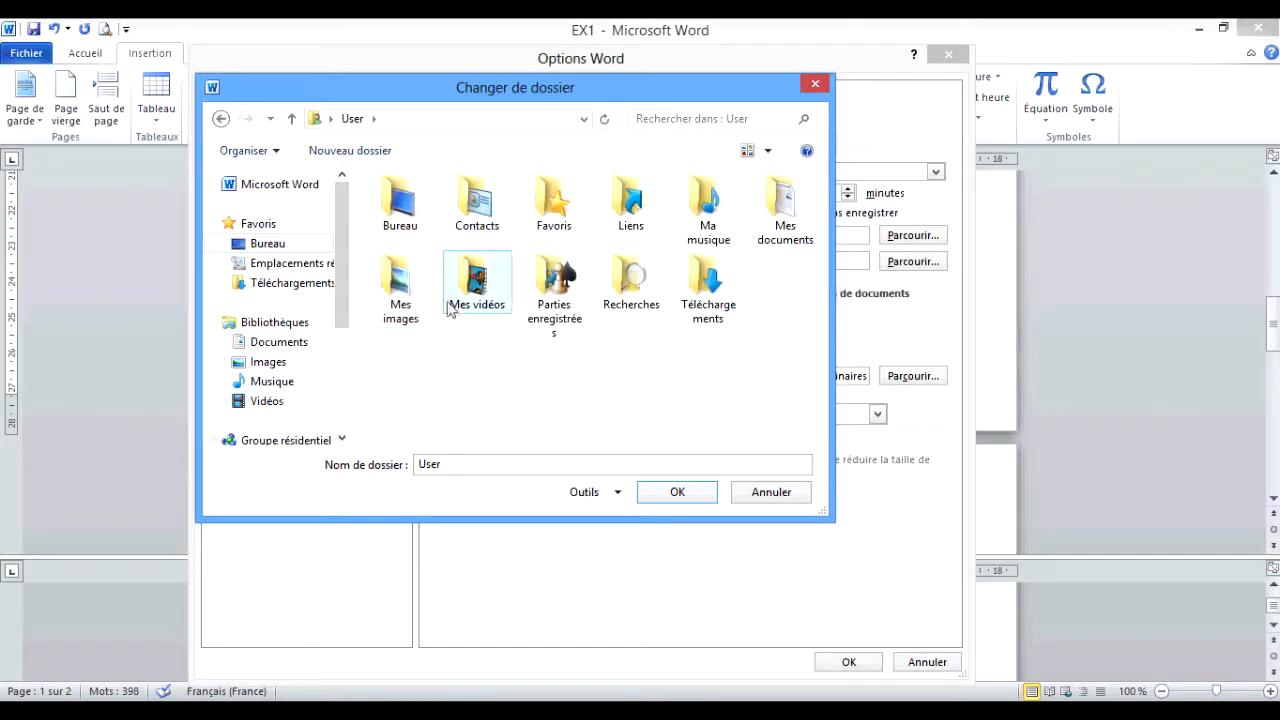
double_click(768, 228)
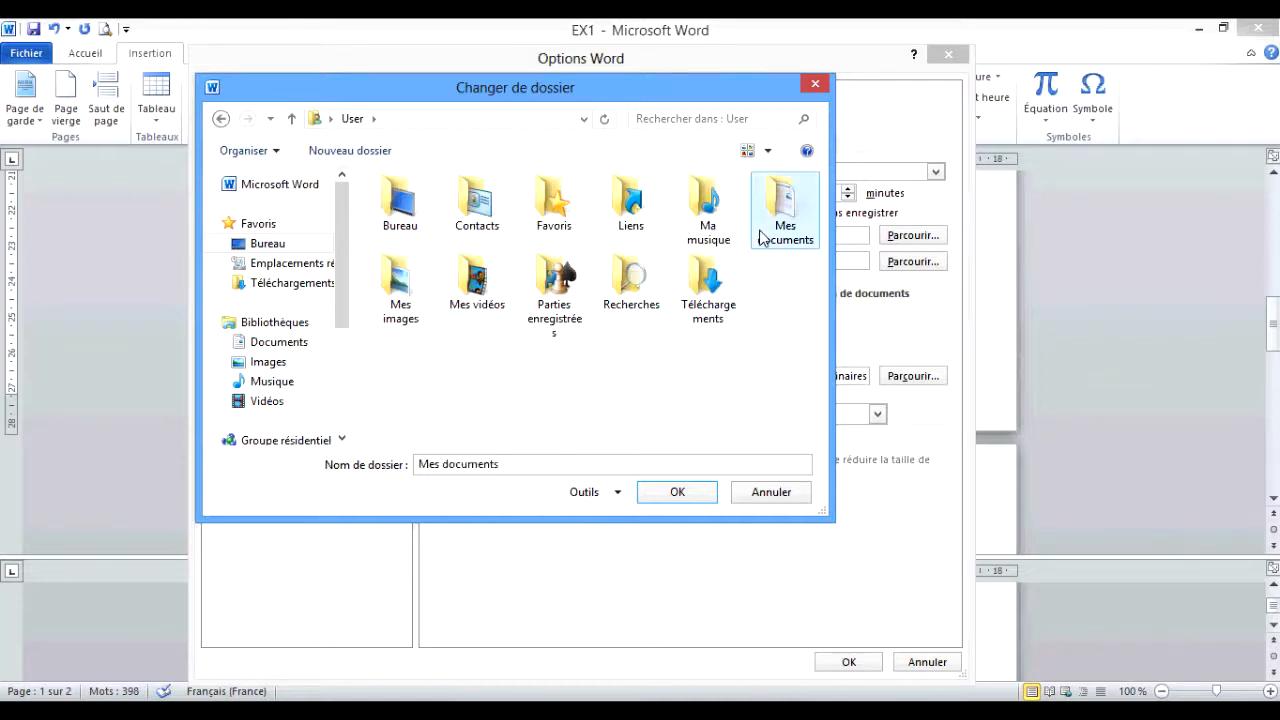
left_click(684, 494)
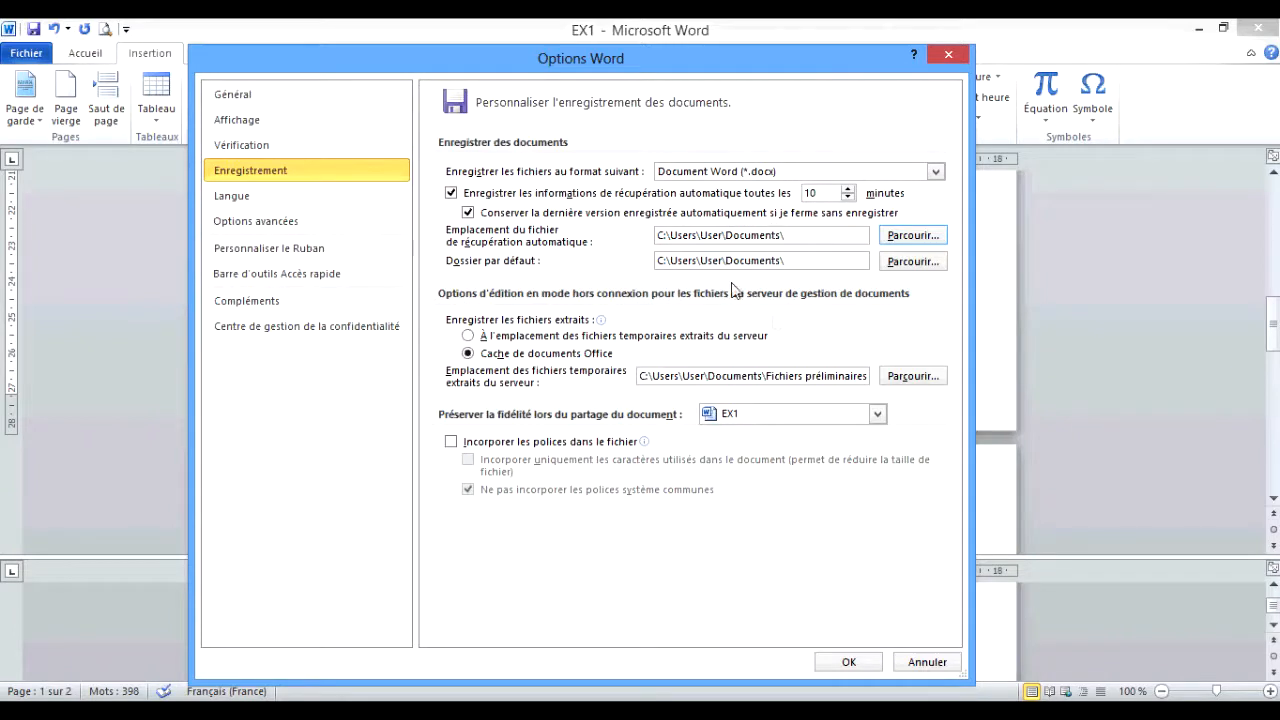
left_click(849, 663)
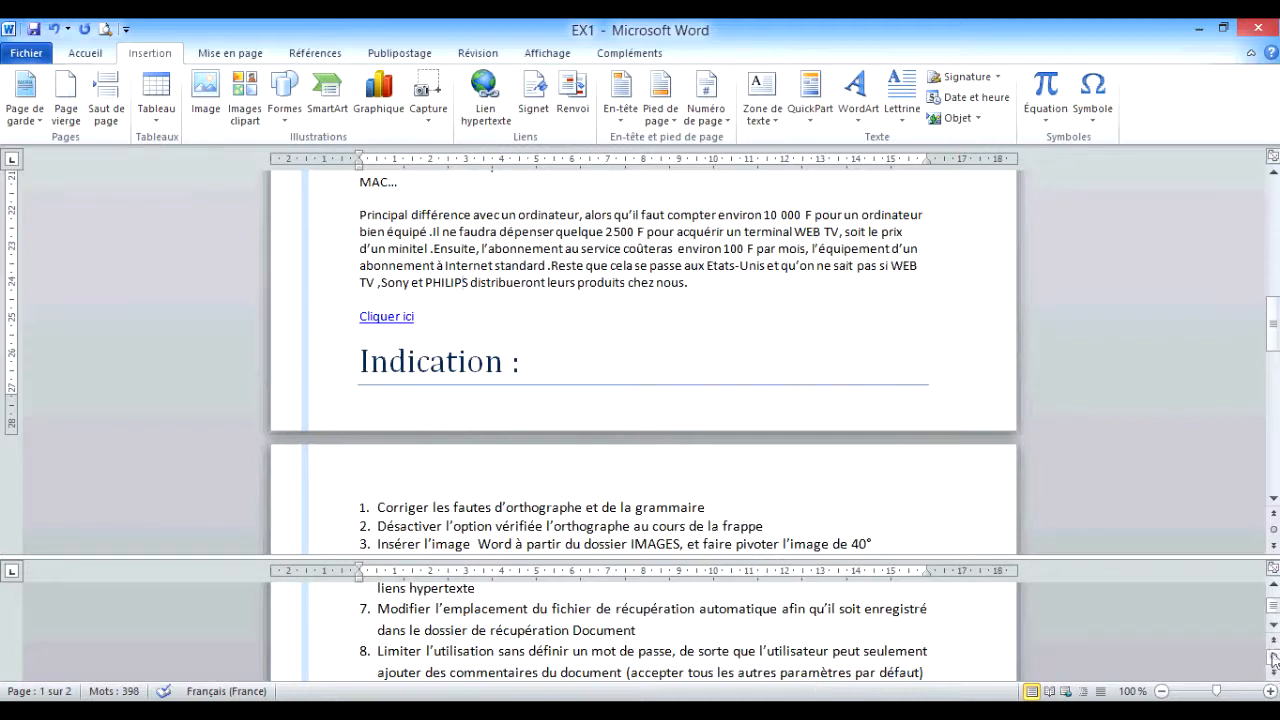
Restrict editing of the document so that only comments (Commentaires) are allowed
scroll(1269, 634, "down", 1)
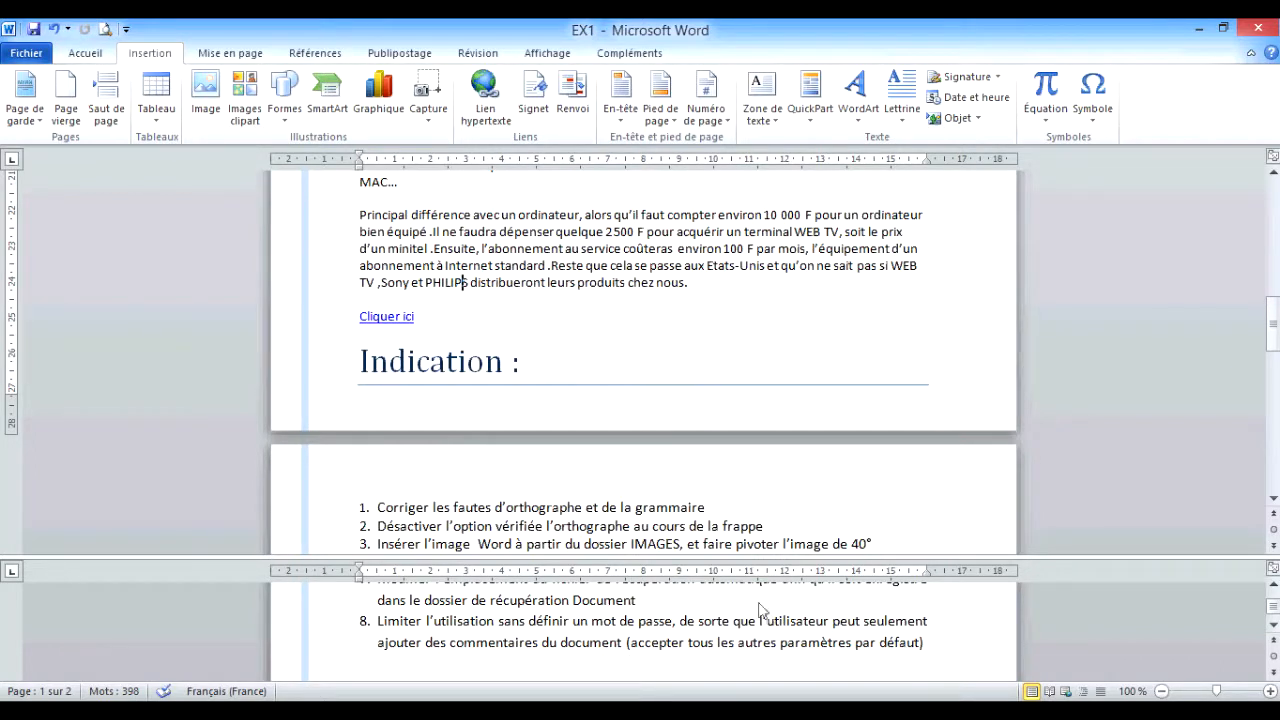
left_click(25, 55)
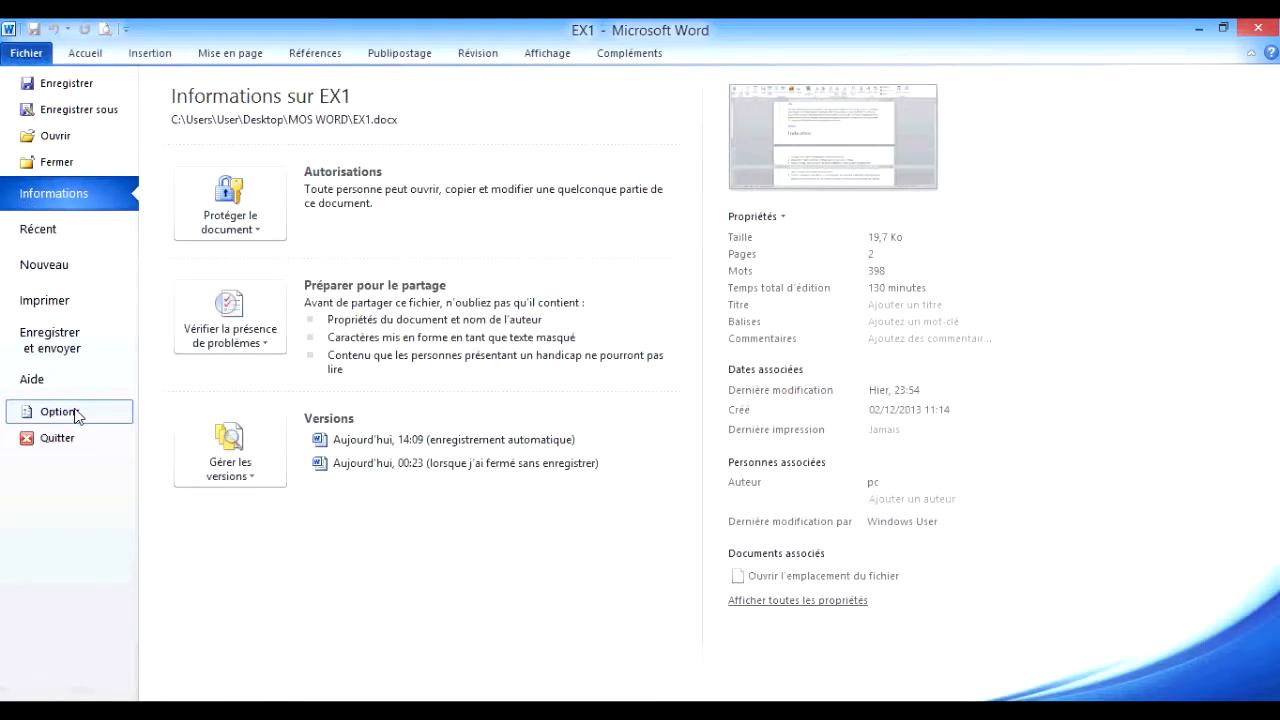
left_click(258, 234)
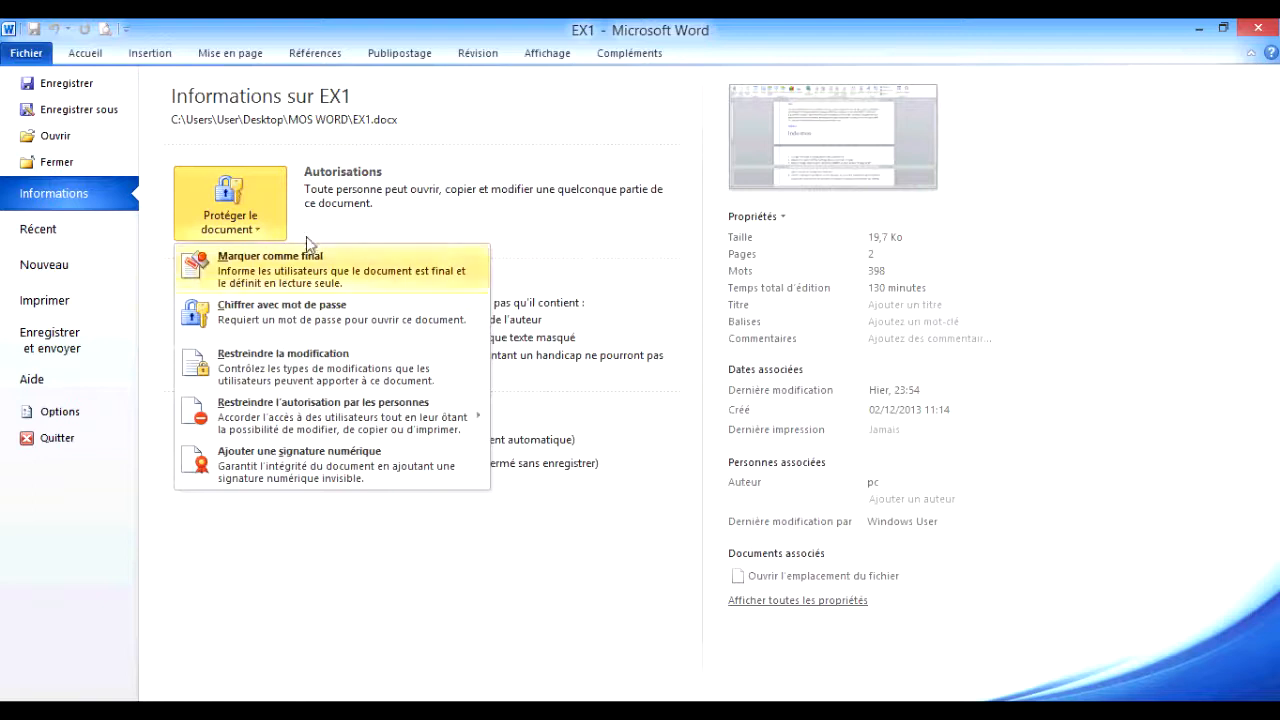
left_click(303, 364)
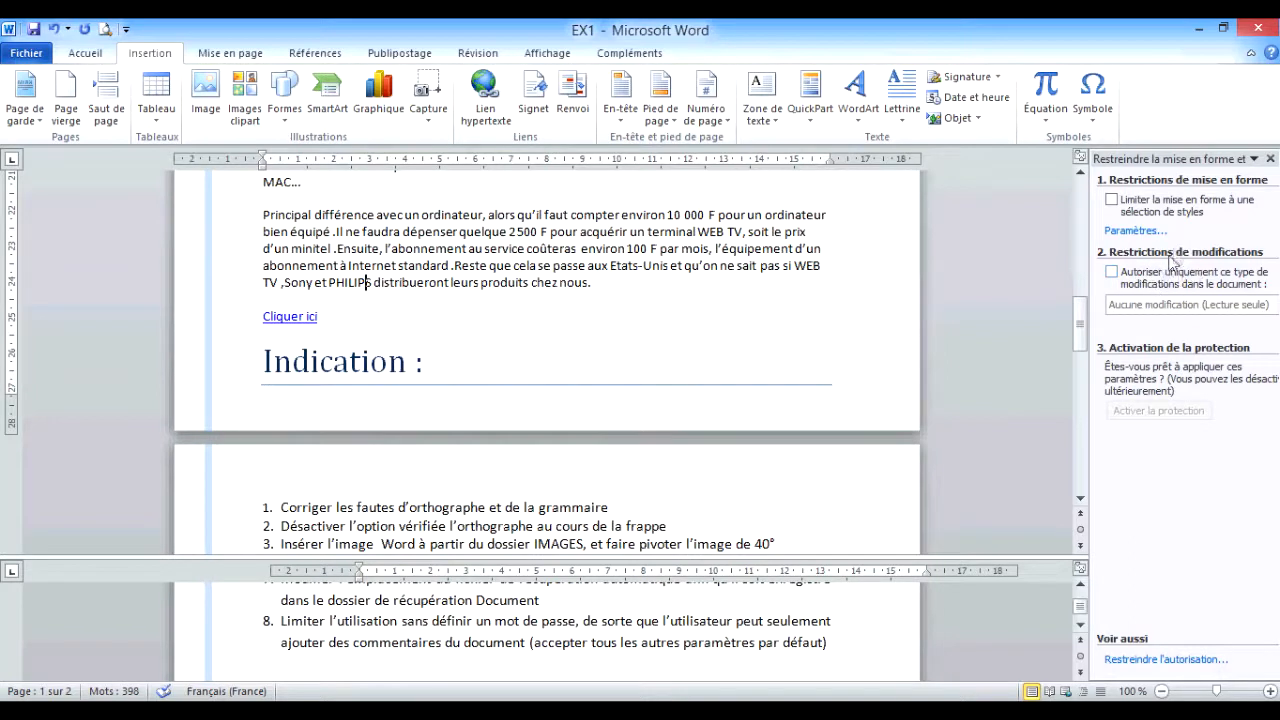
left_click(1112, 272)
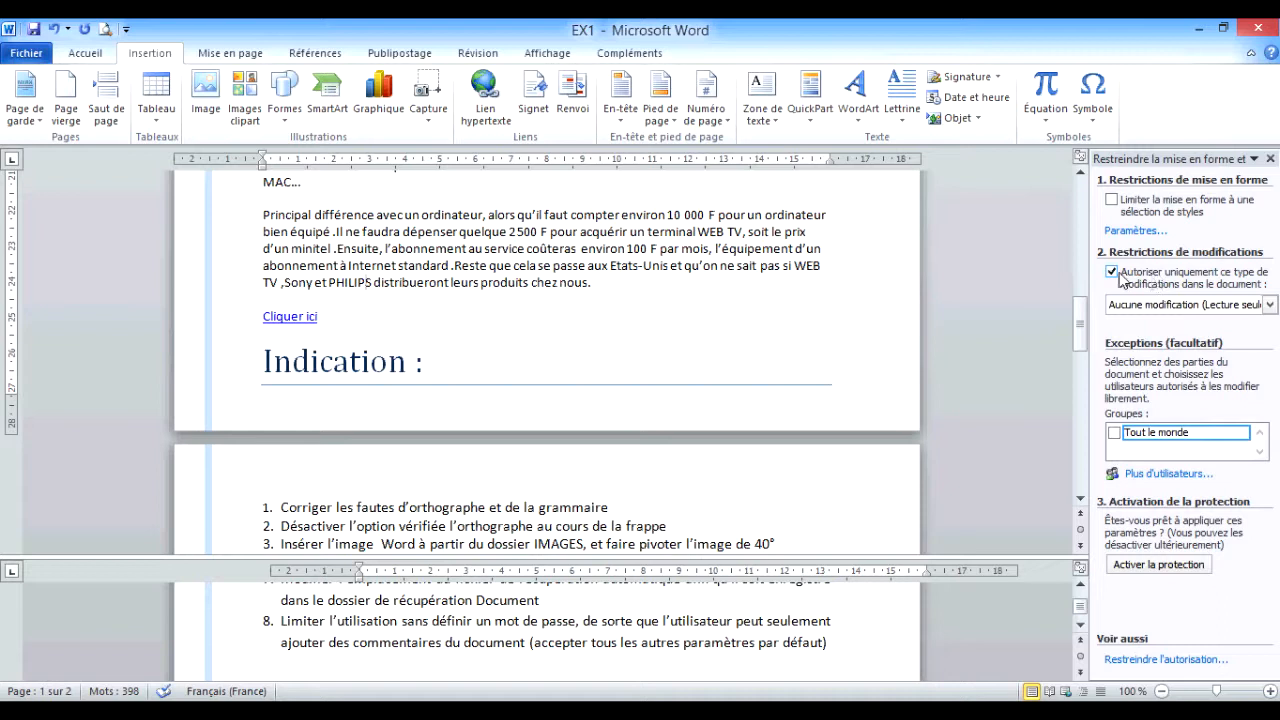
left_click(1178, 305)
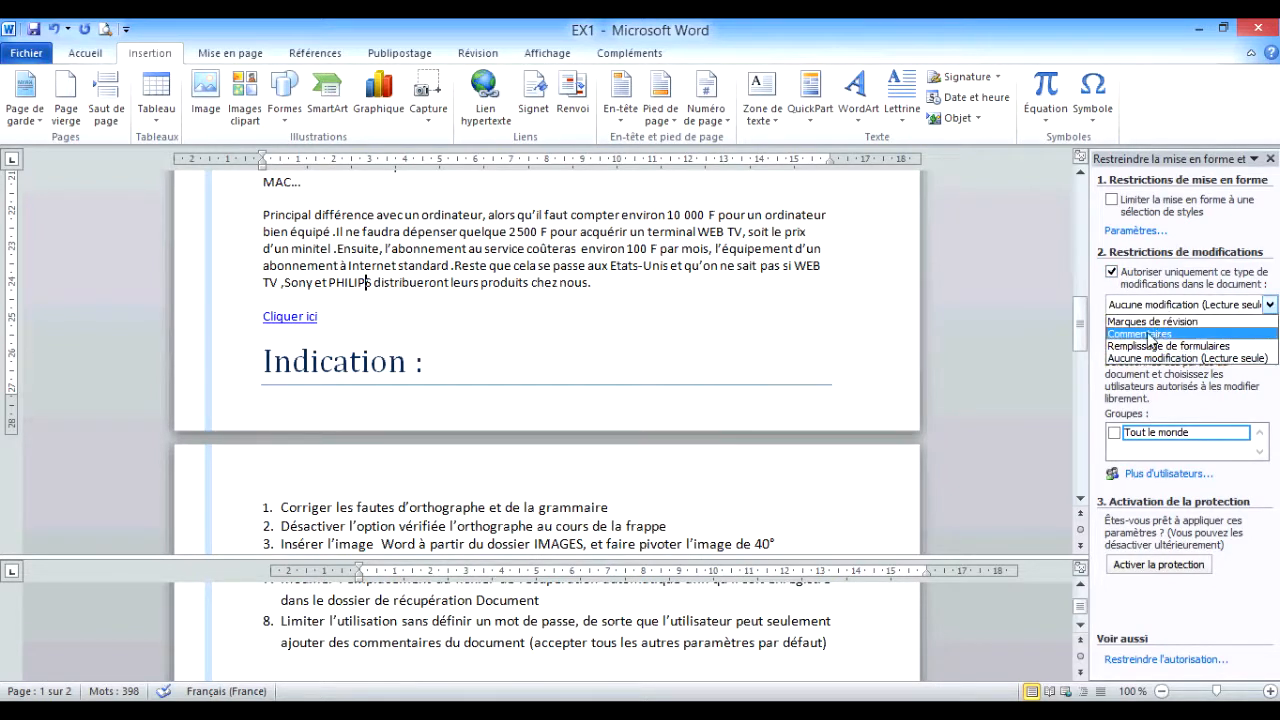
left_click(1158, 334)
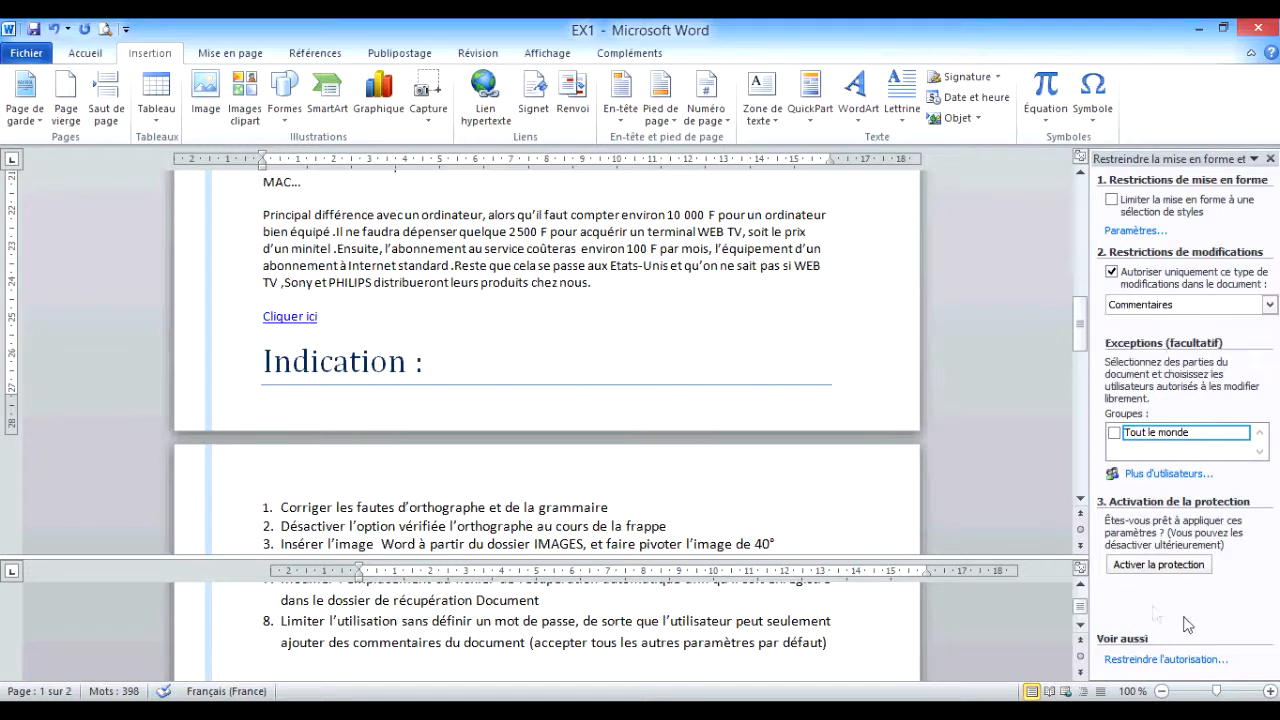
Enforce the document protection with the password fields left empty and the default settings kept
left_click(1152, 566)
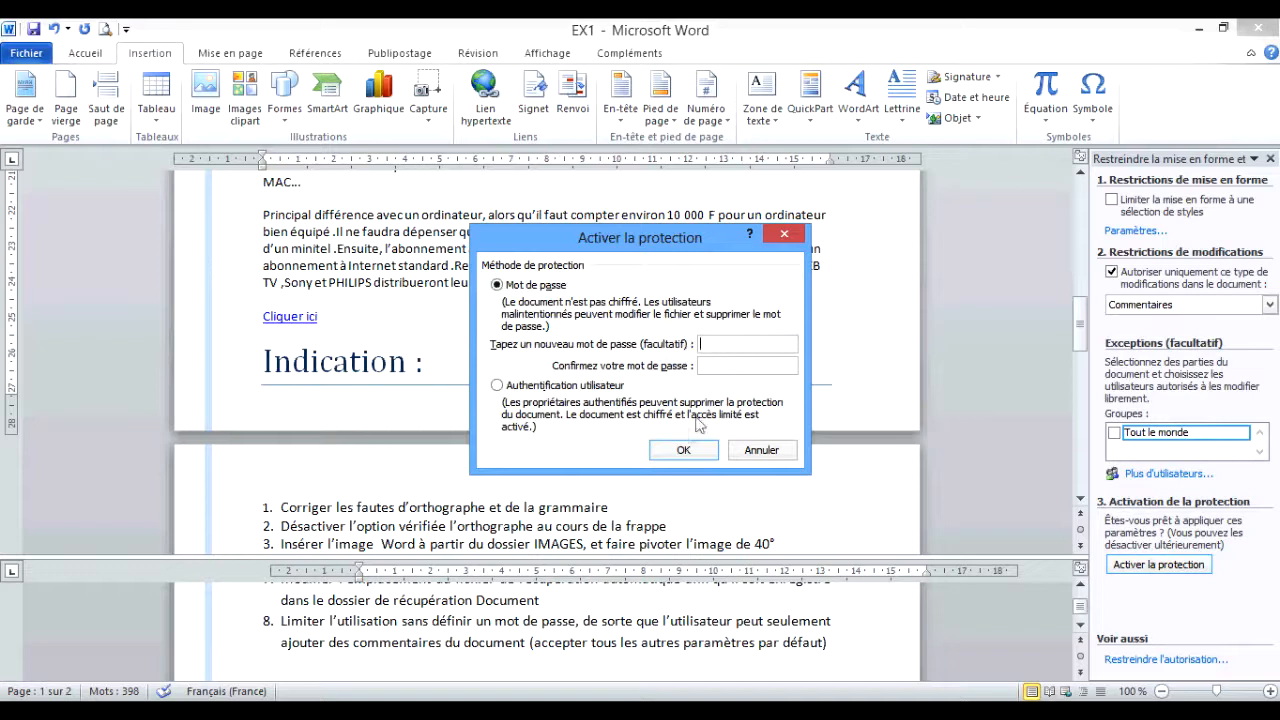
left_click(683, 451)
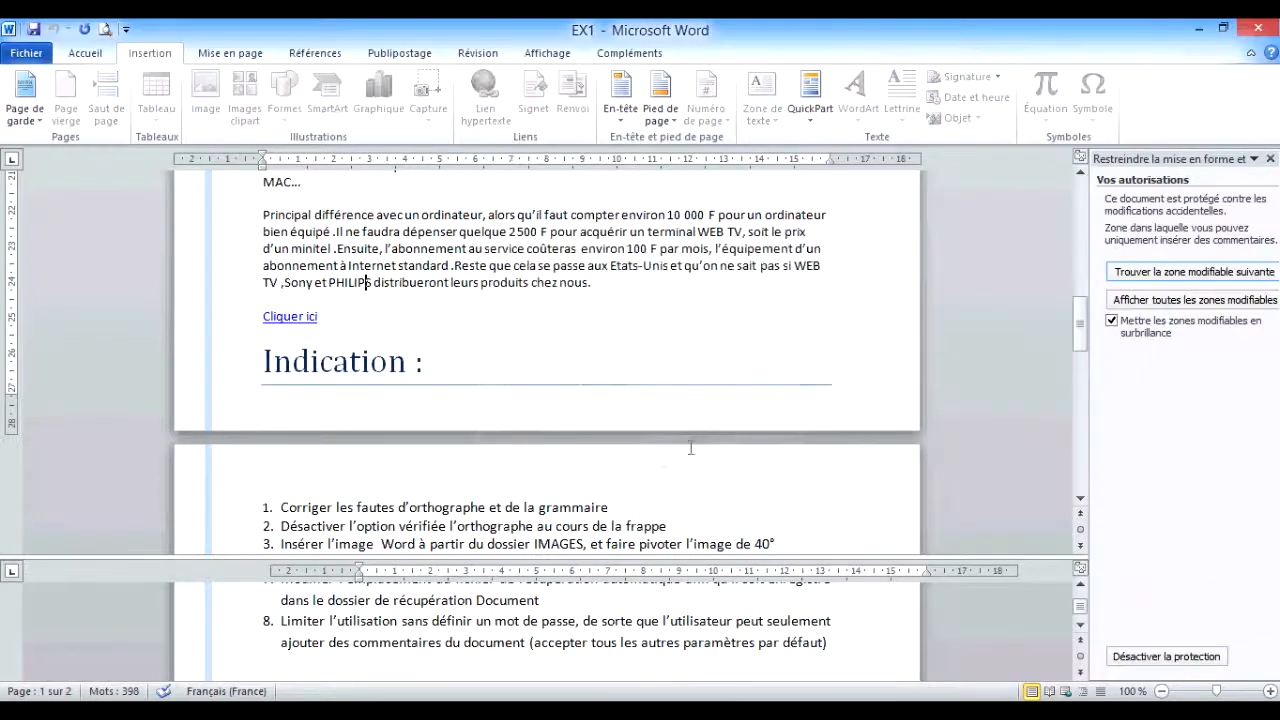
scroll(614, 485, "down", 1)
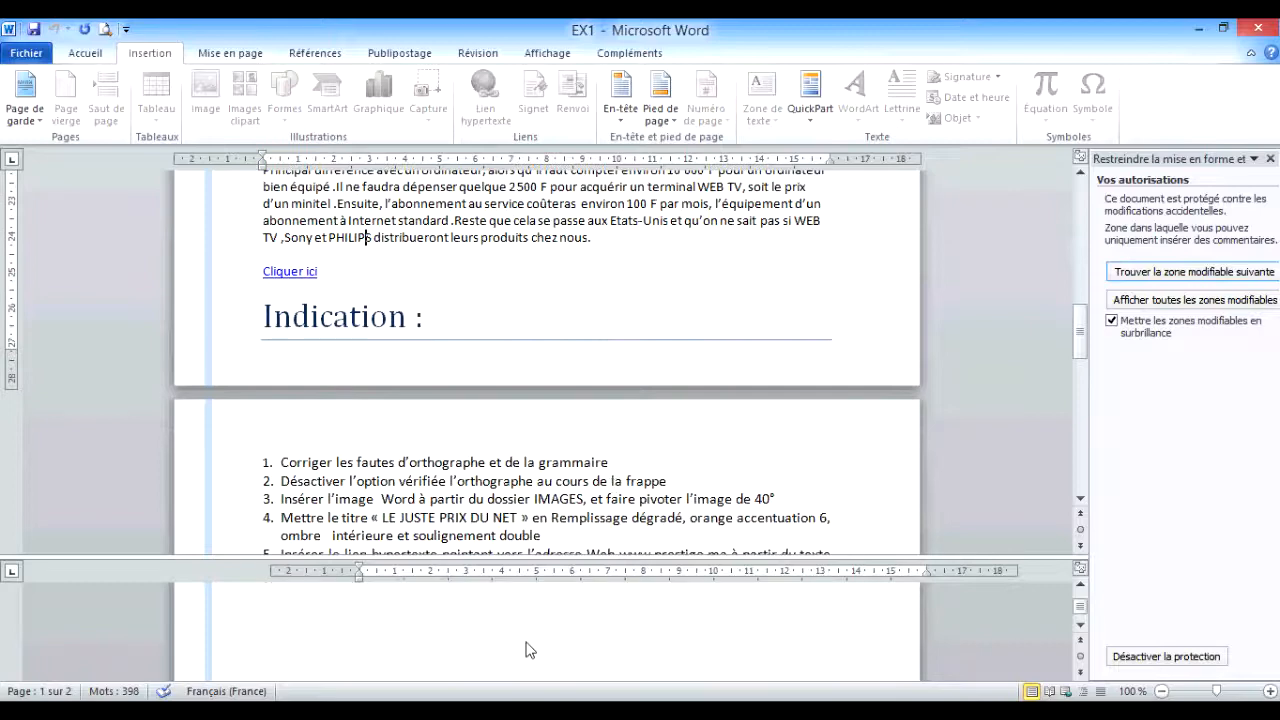